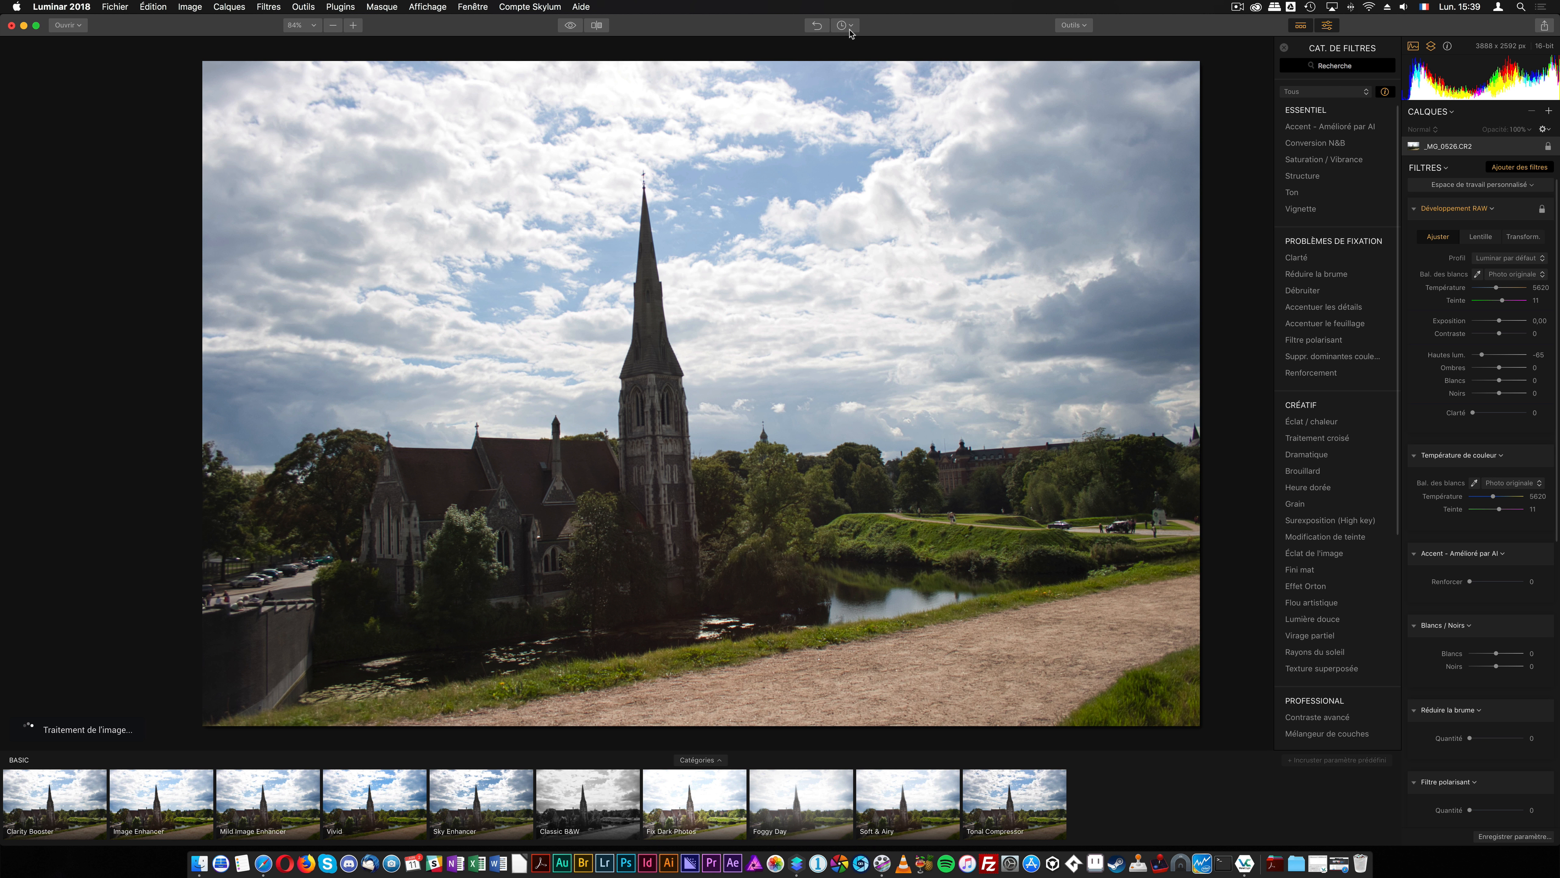
Step: Crop the photo slightly inward from its upper-right corner and straighten it by rotating about 1.3° clockwise
click(1060, 28)
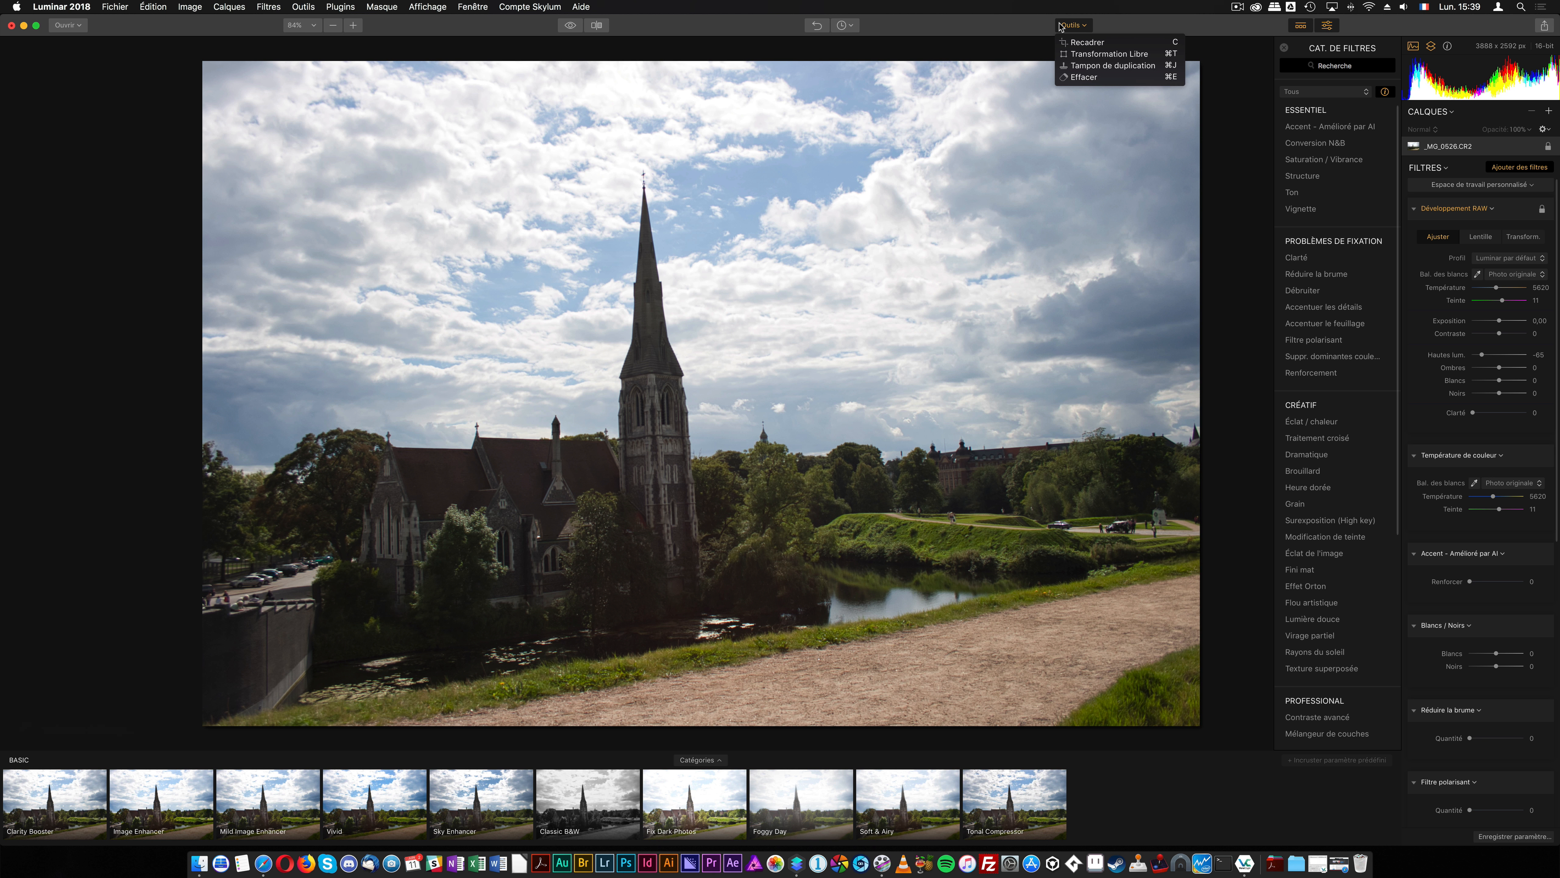
click(1081, 42)
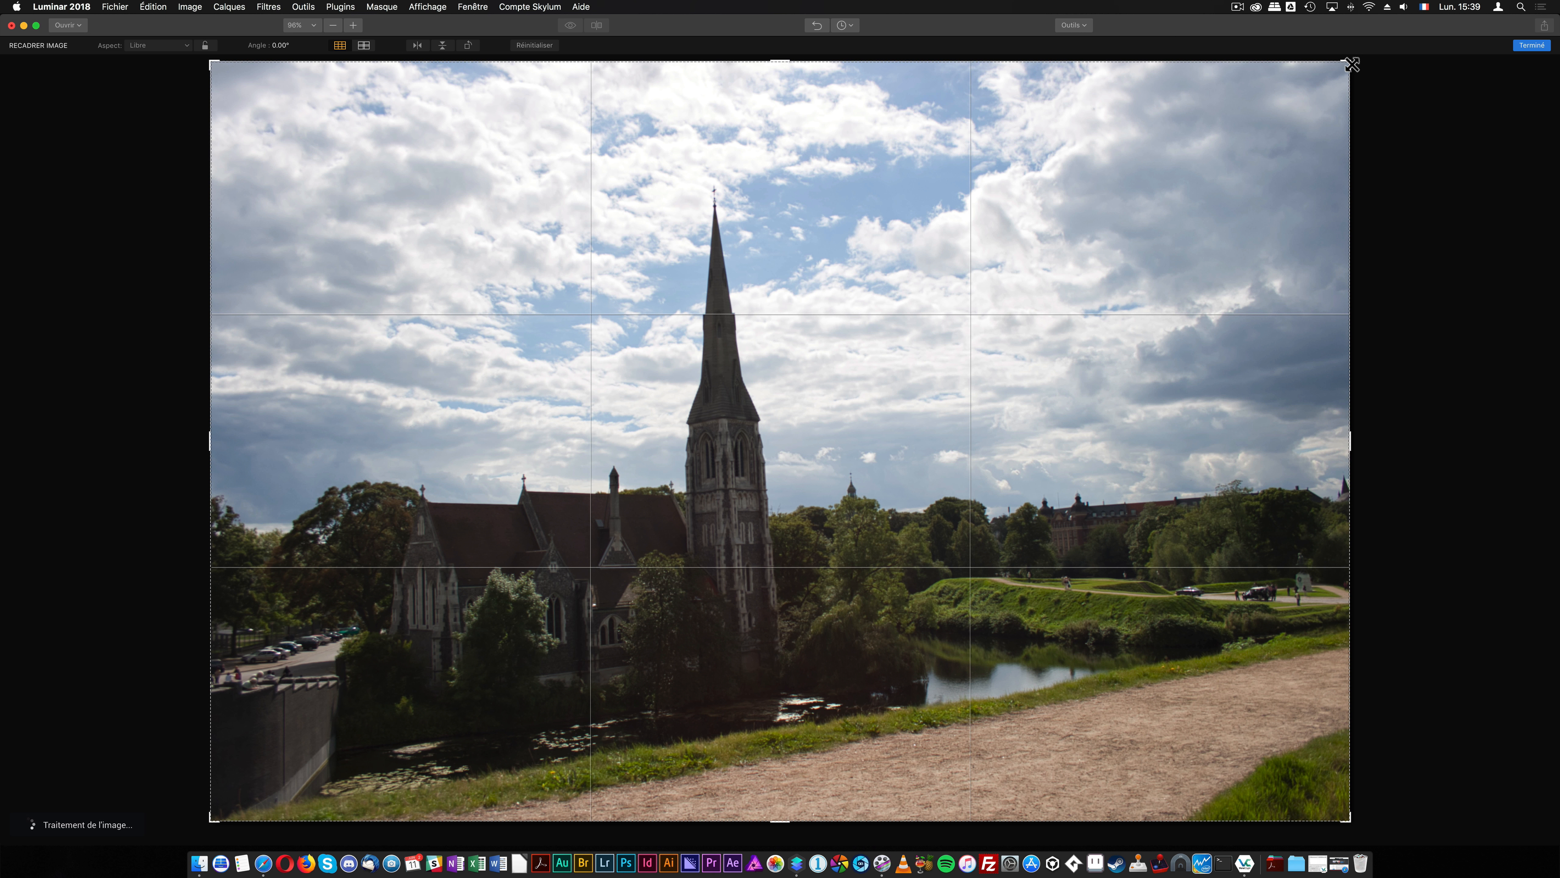
drag(1345, 60, 1329, 77)
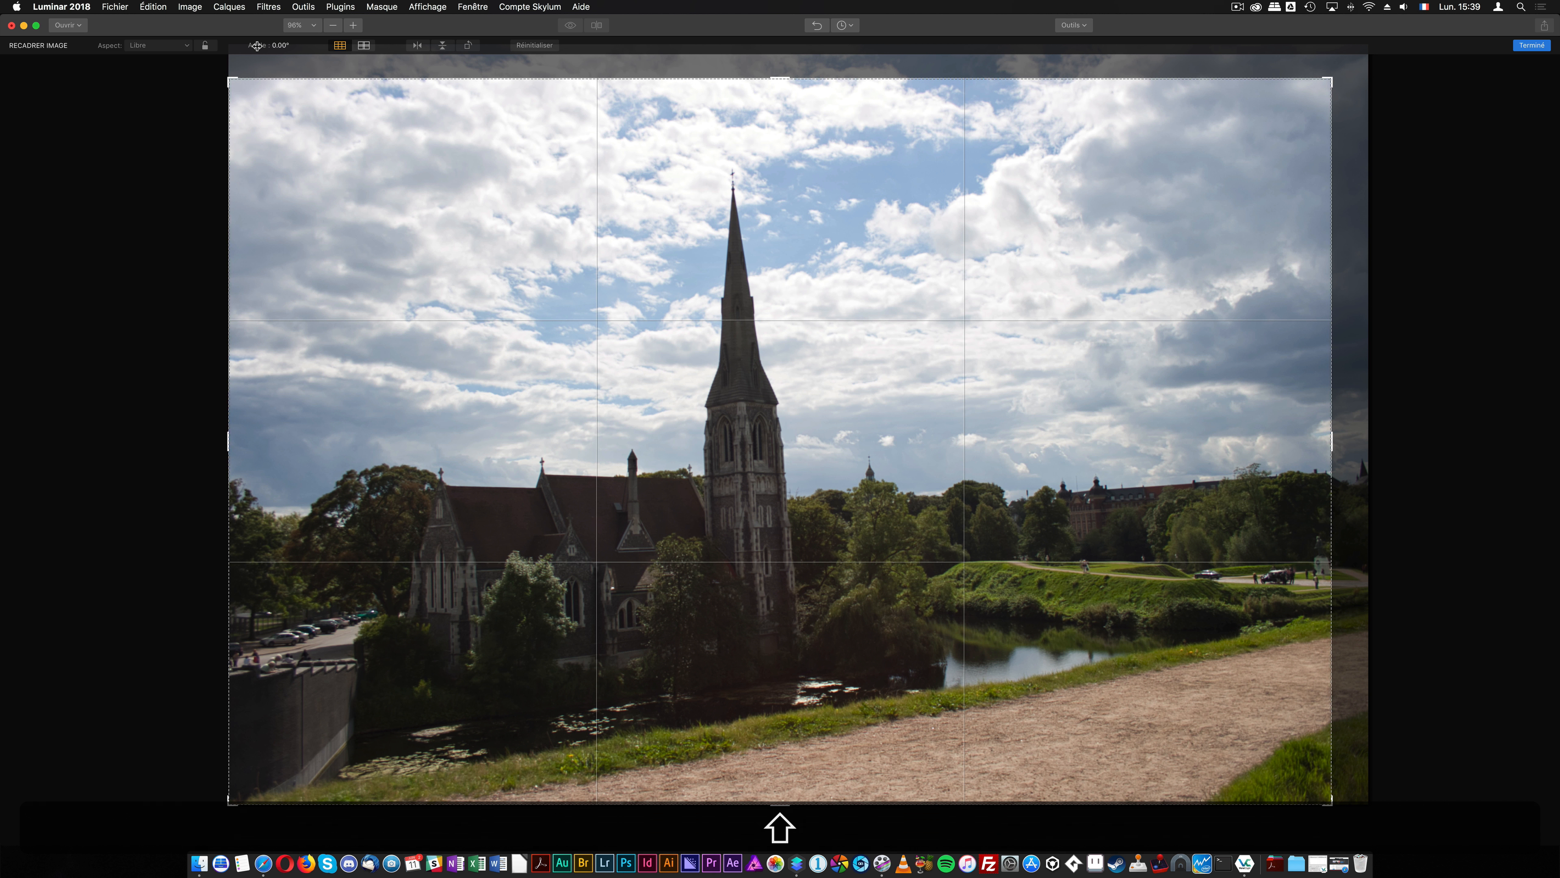
drag(255, 47, 262, 47)
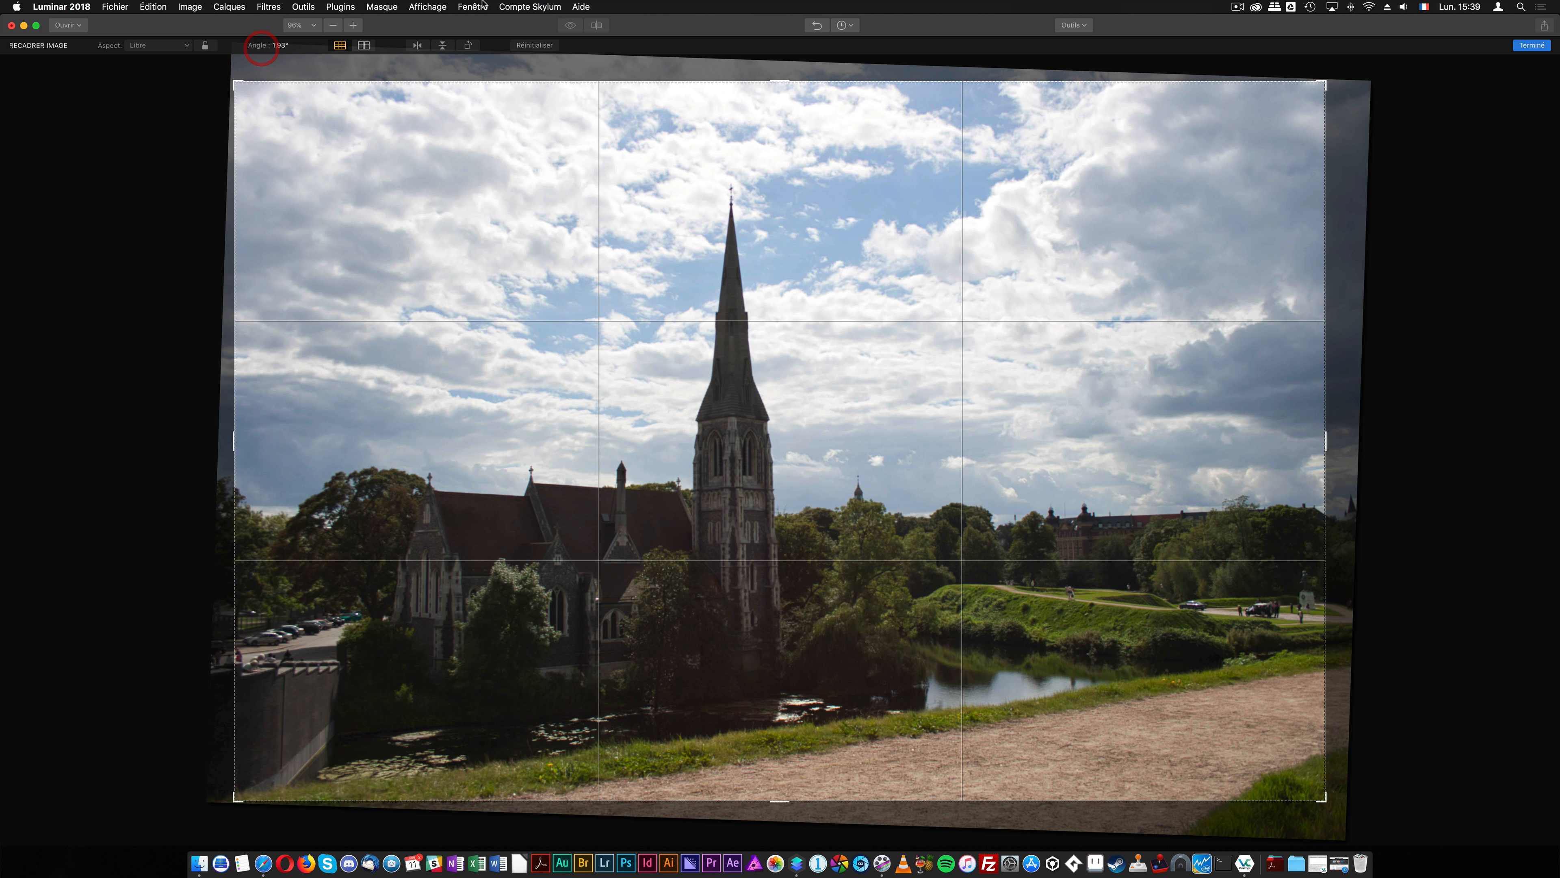
click(1531, 45)
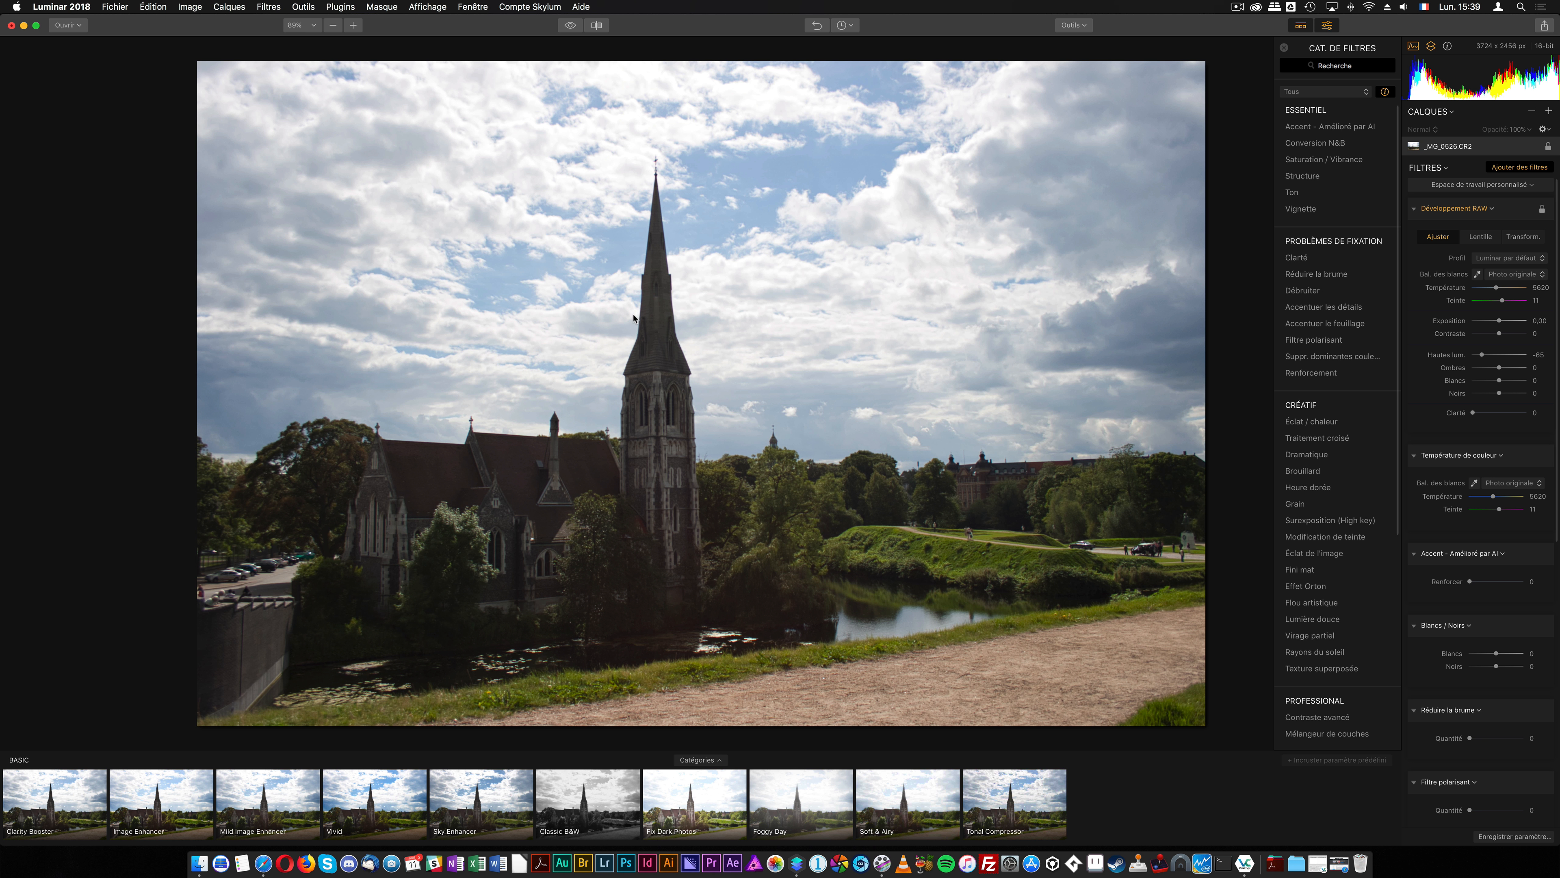
Step: Examine the photo at 100% zoom and read the description of the Renforcement filter
click(353, 25)
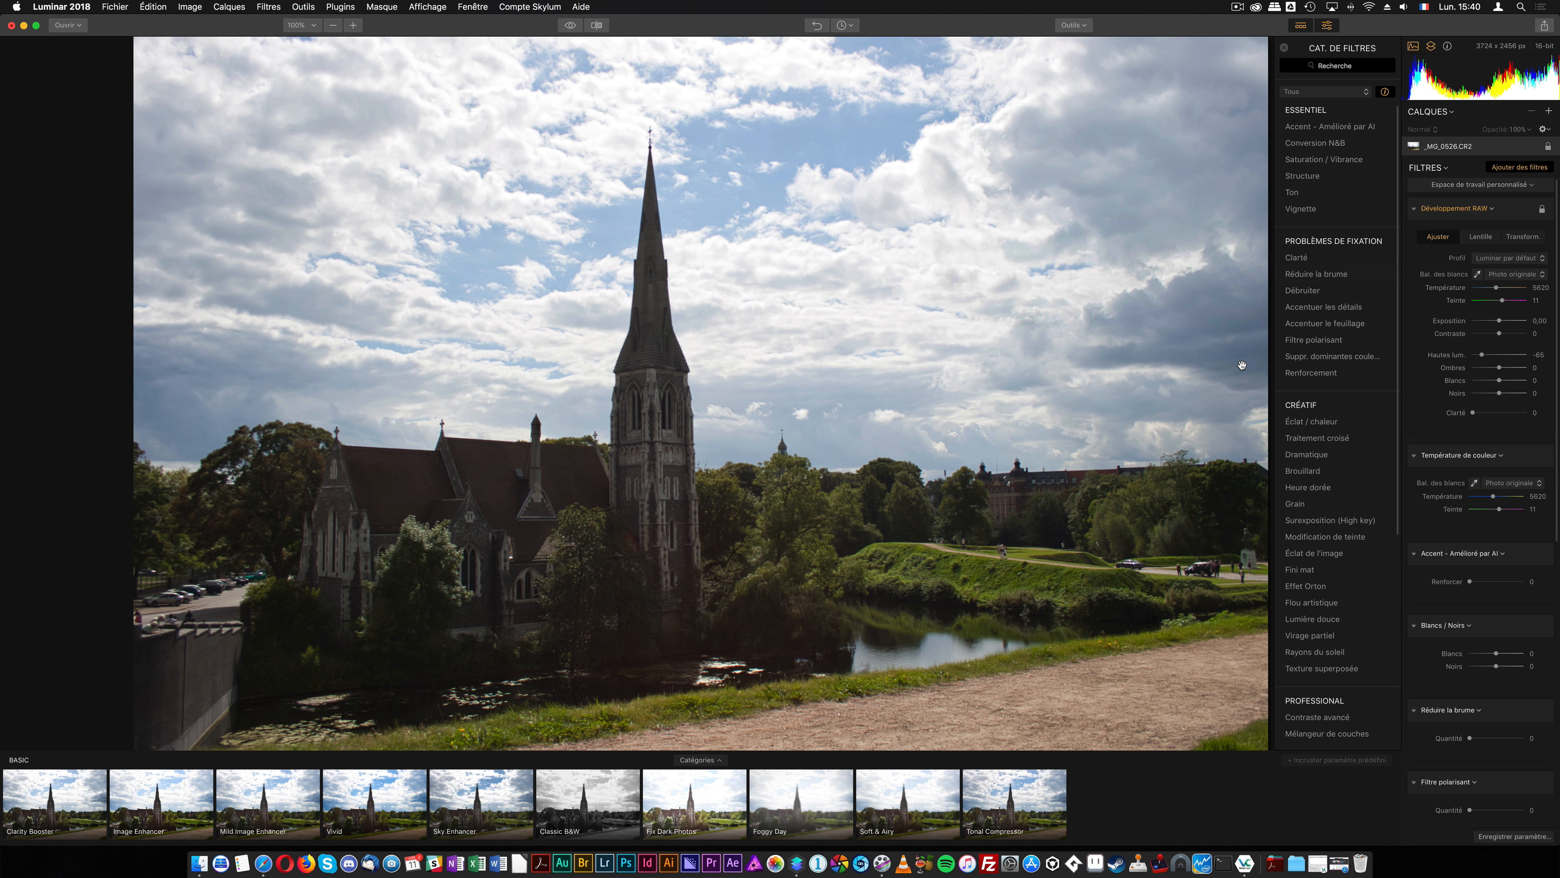
scroll(1242, 365, down, 2)
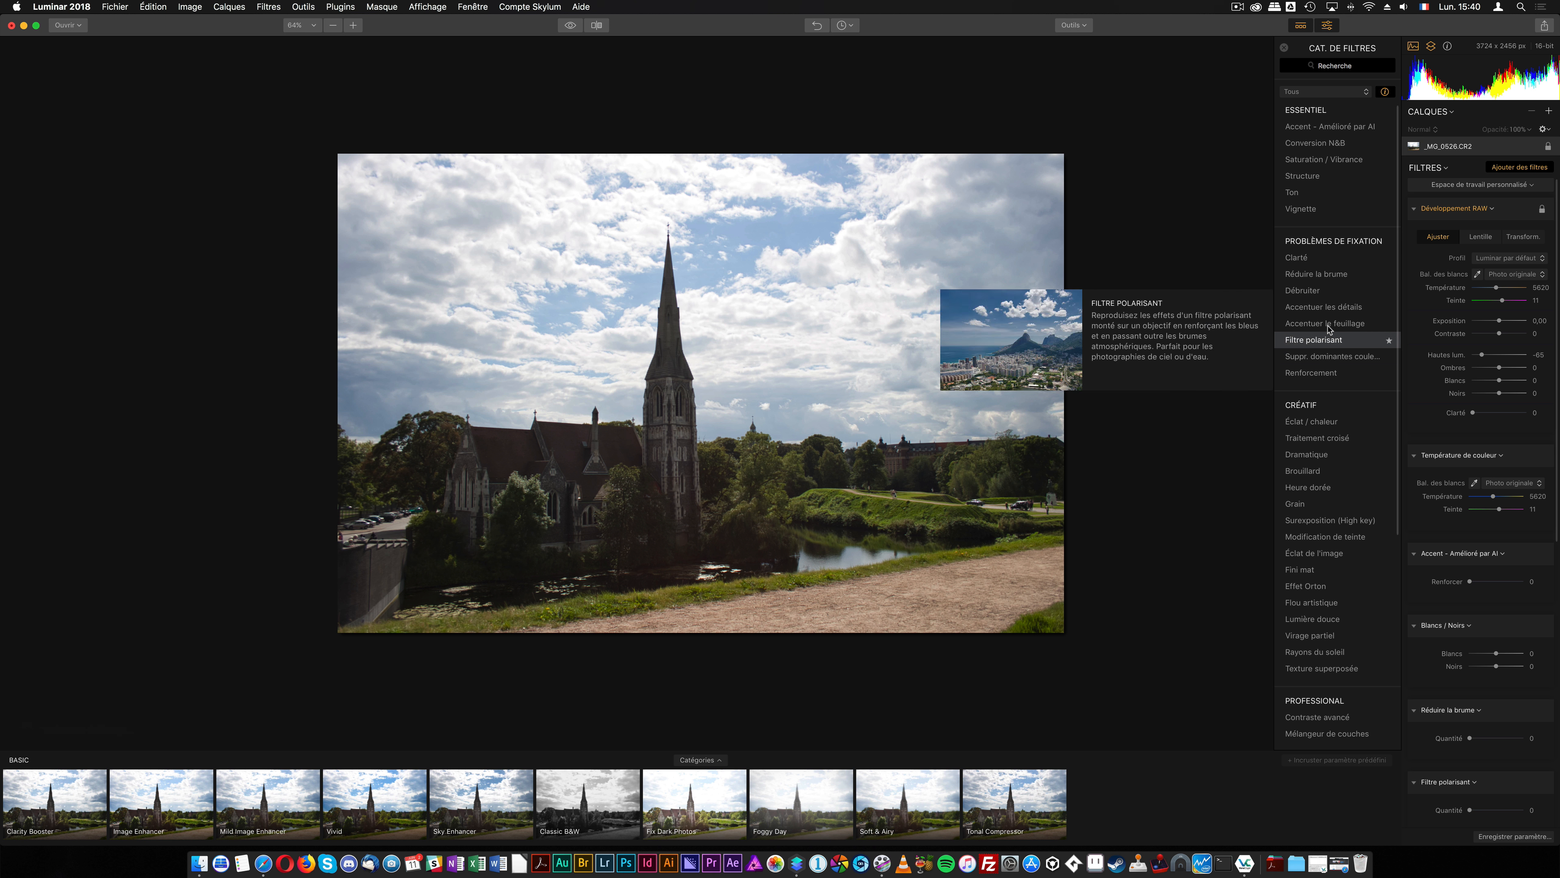
scroll(1112, 419, up, 2)
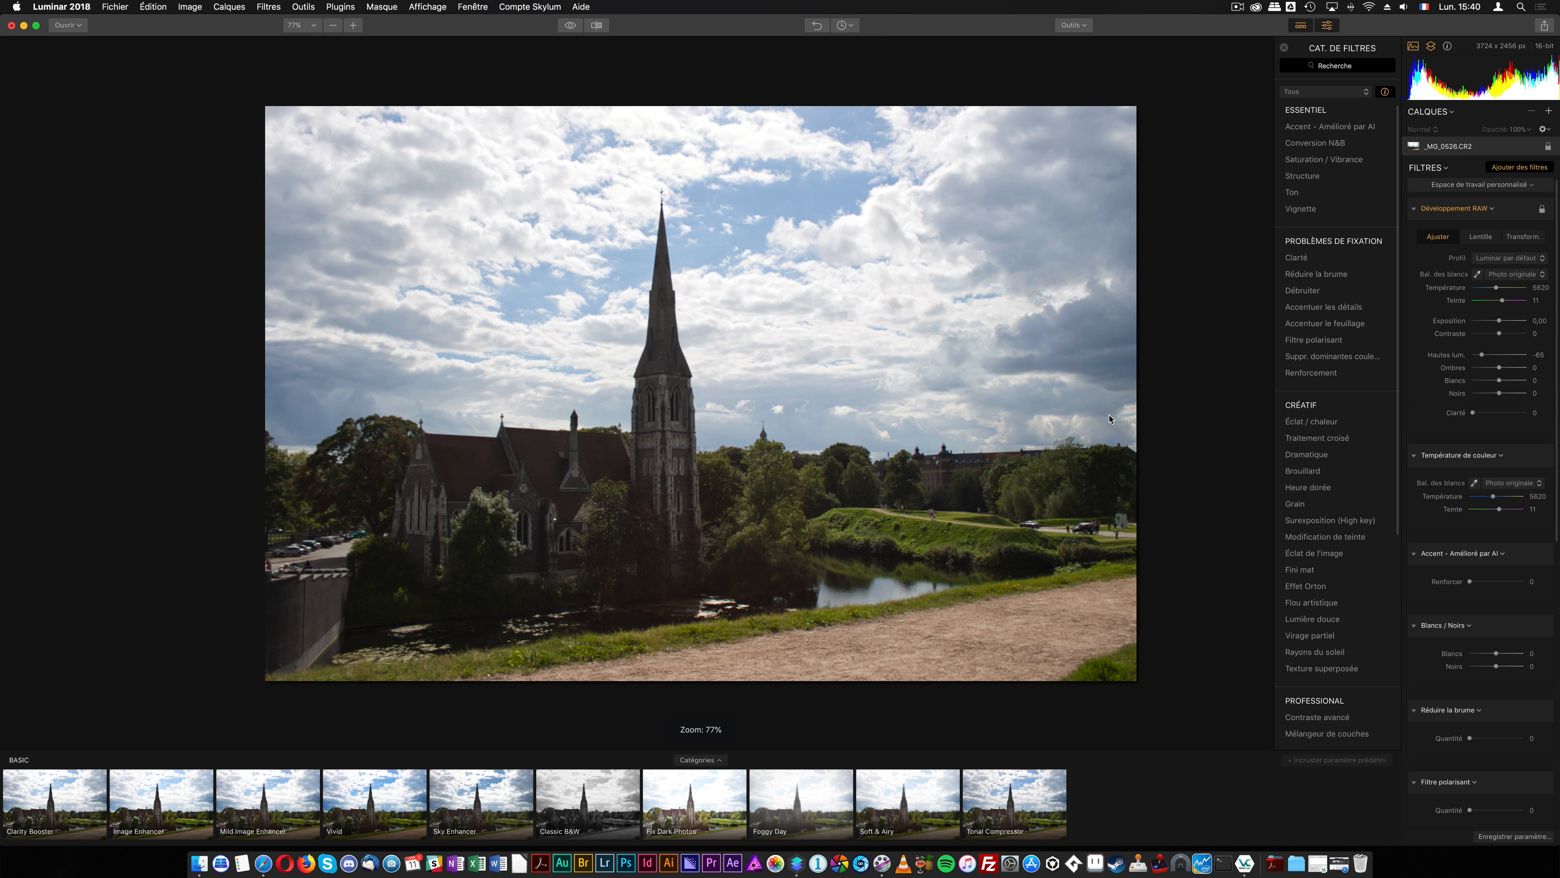
scroll(1111, 420, up, 1)
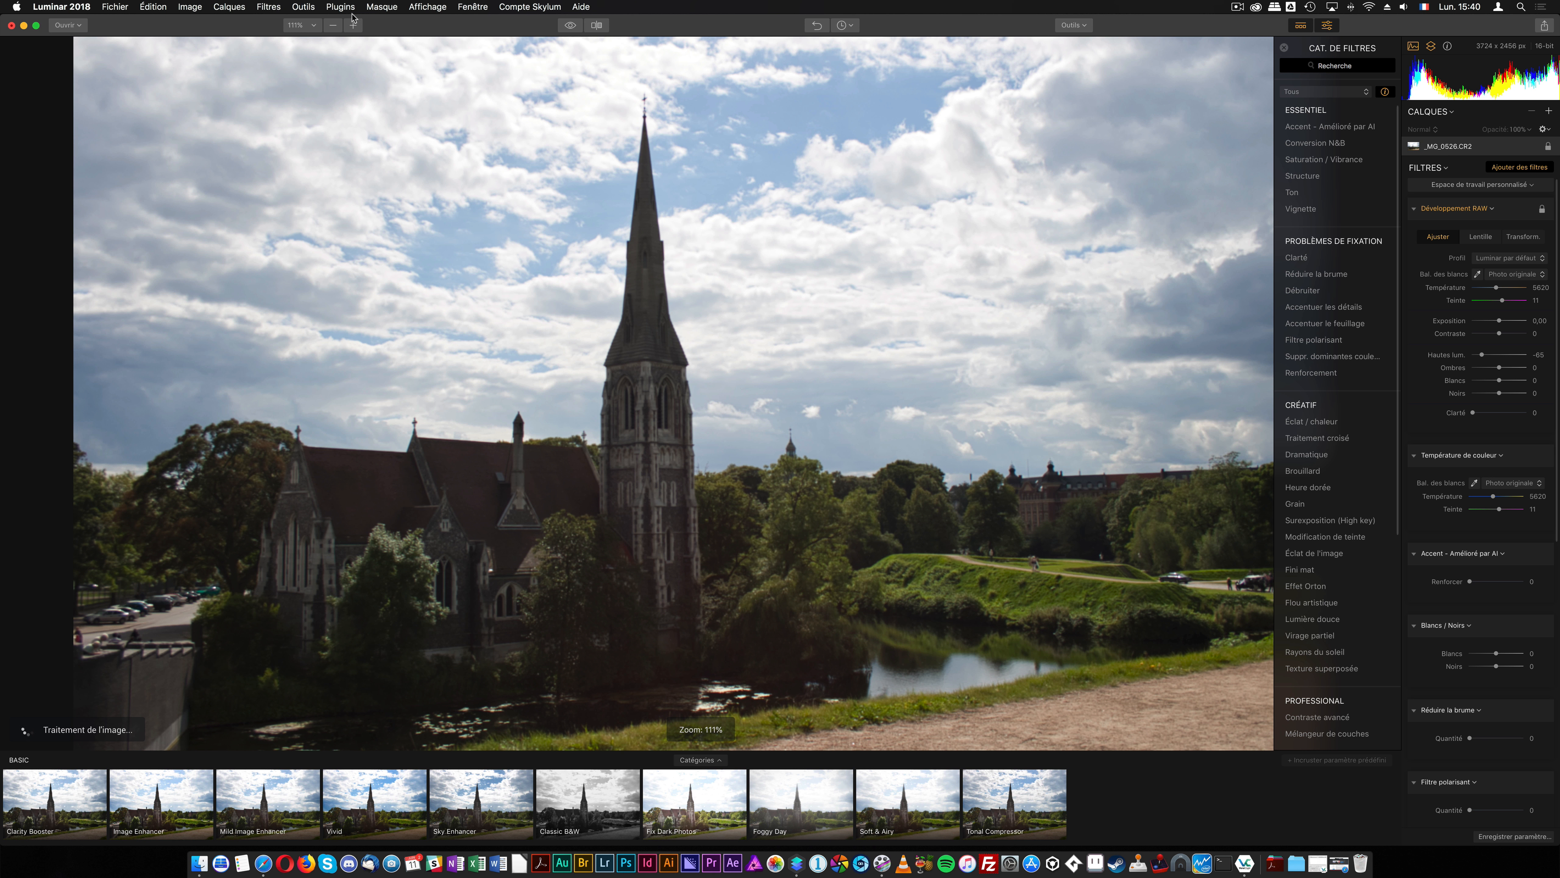
click(334, 26)
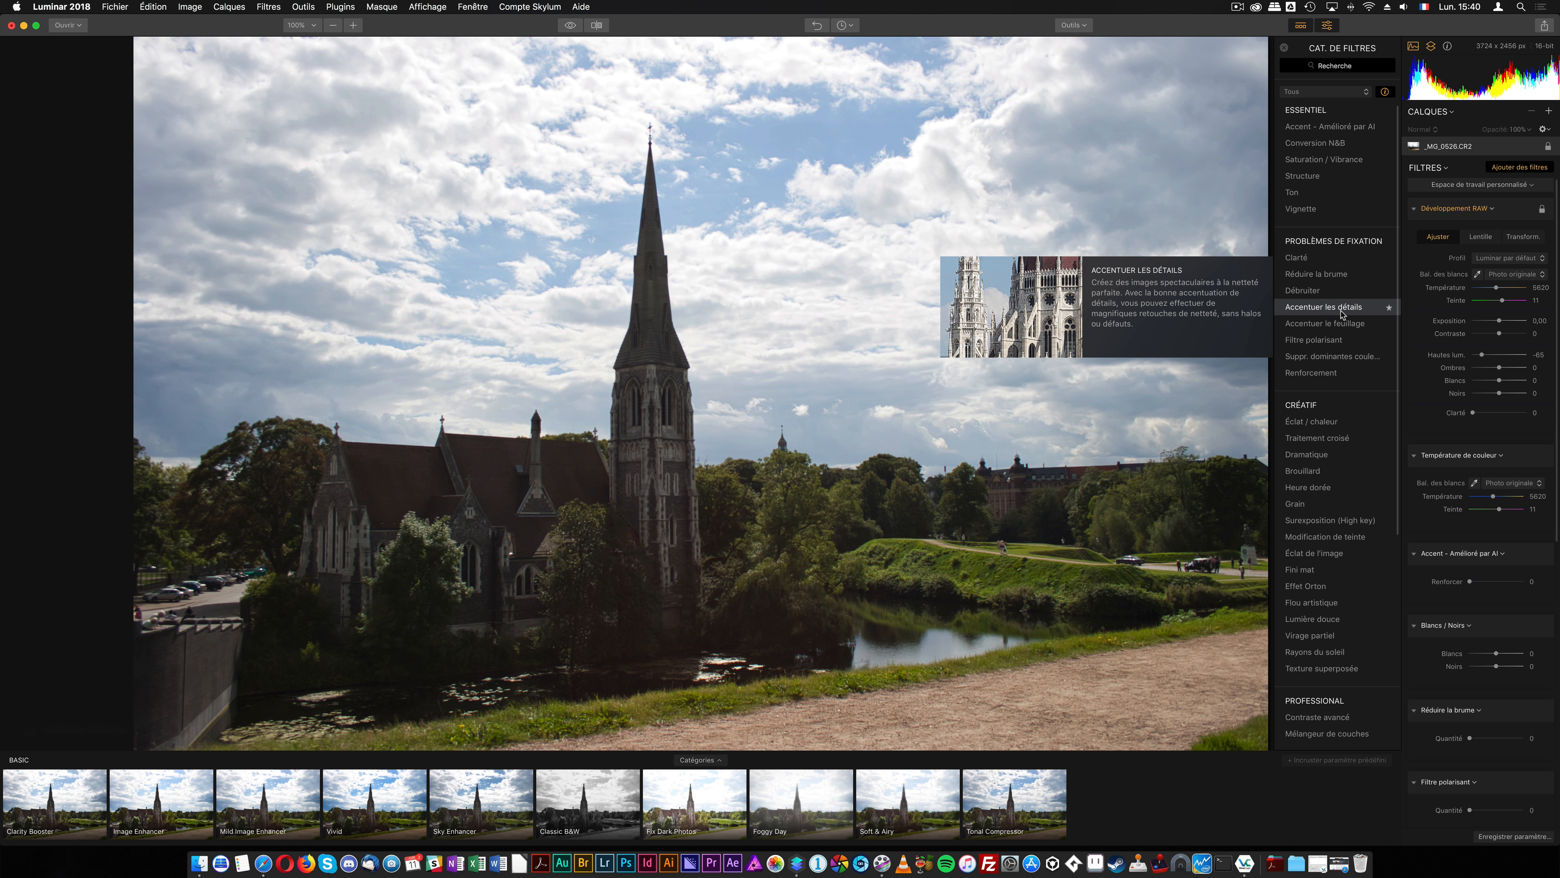
mouse_move(1333, 377)
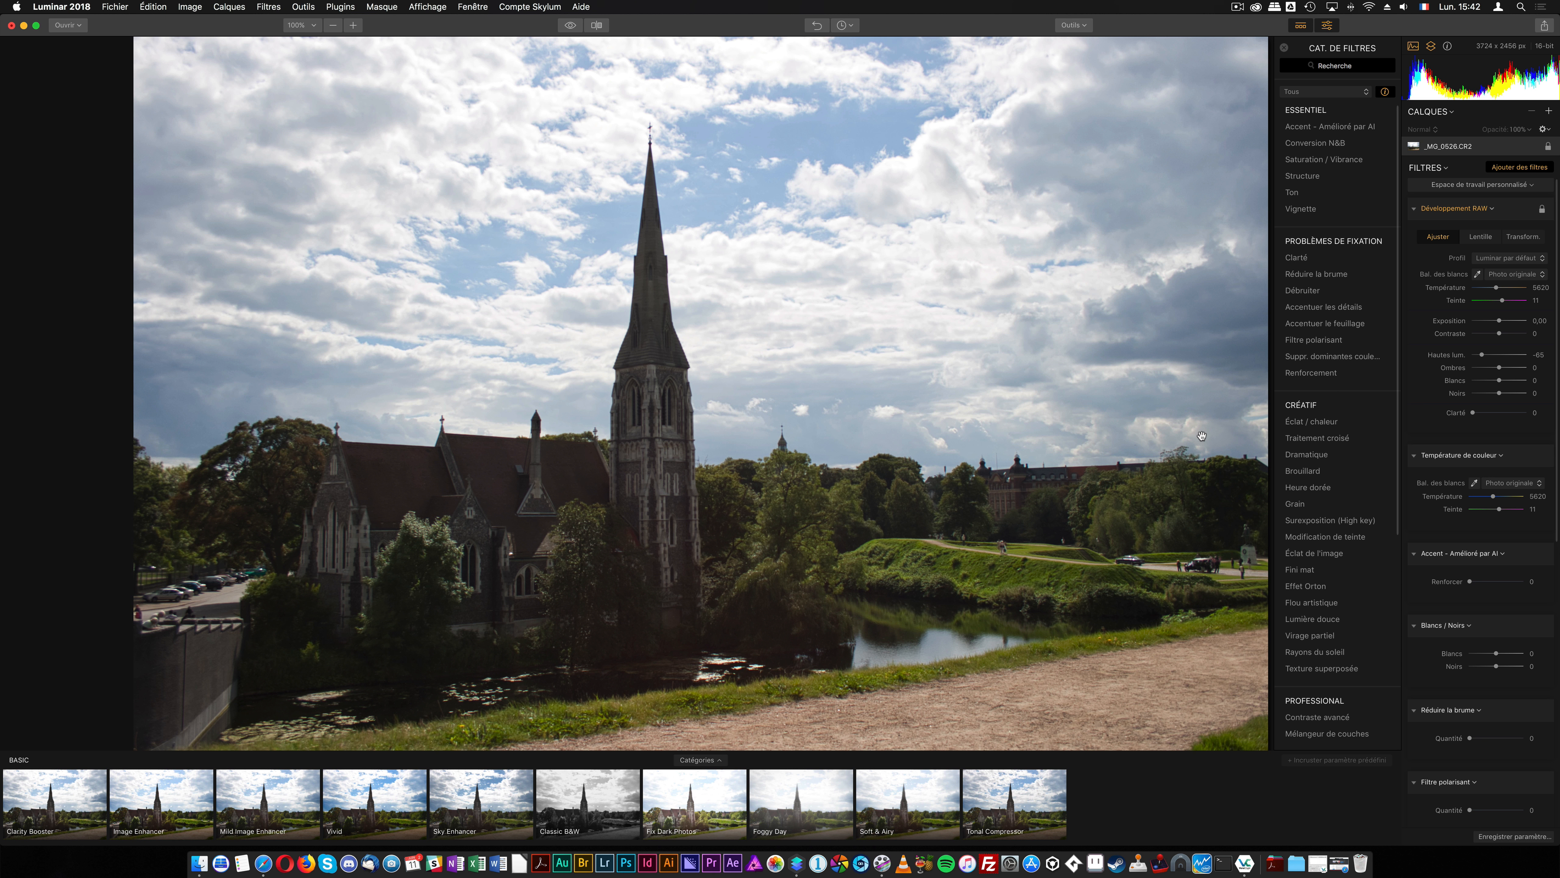
Step: Add a new adjustment layer above the photo and name it "Accentuer les détails"
click(1548, 111)
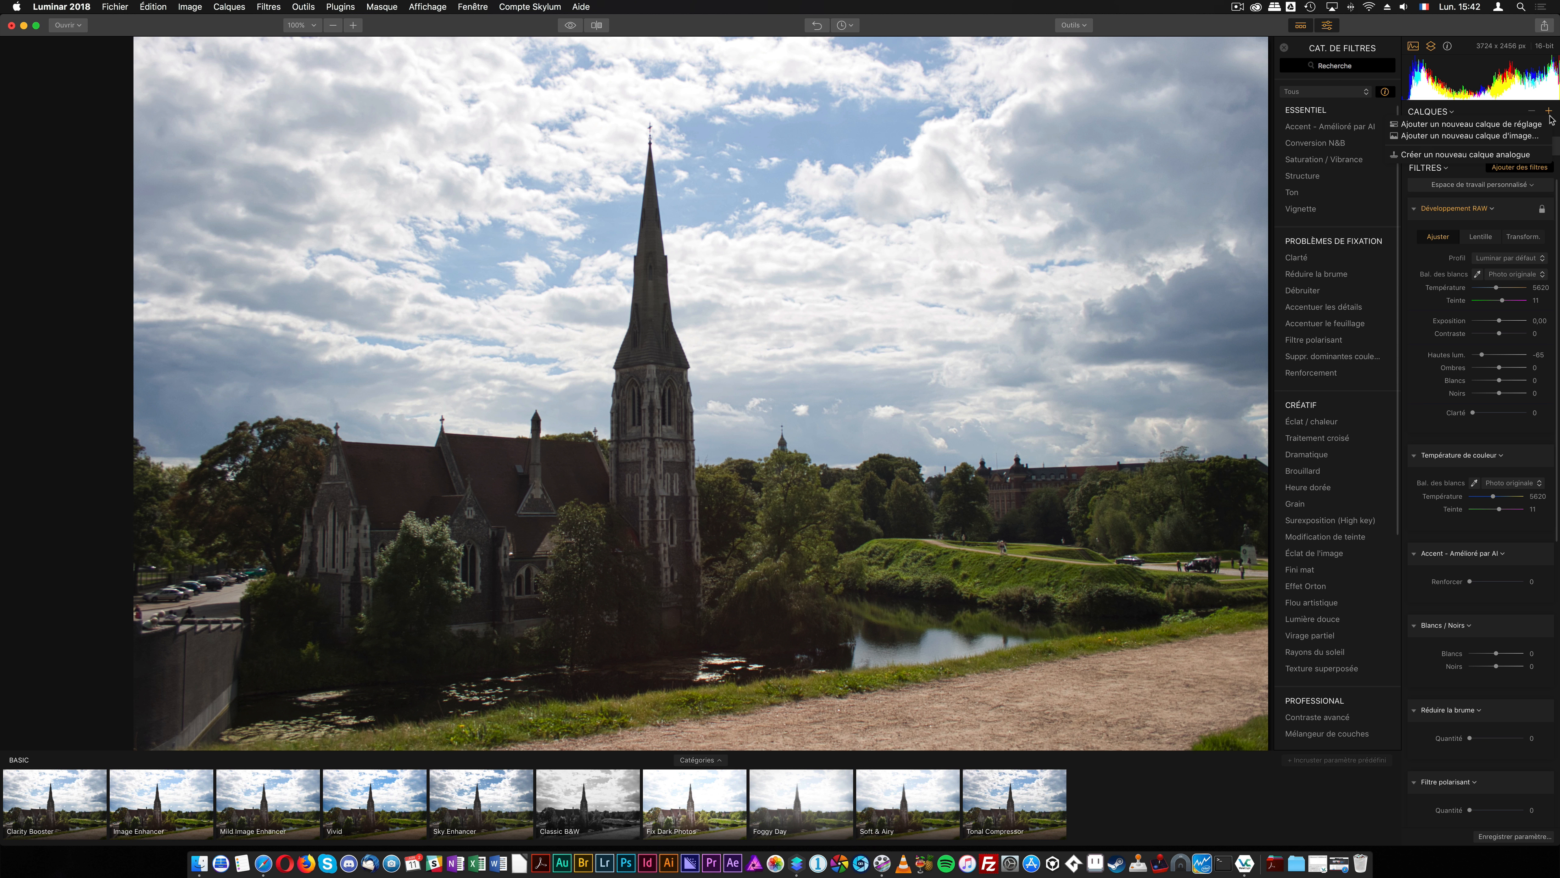
click(1539, 125)
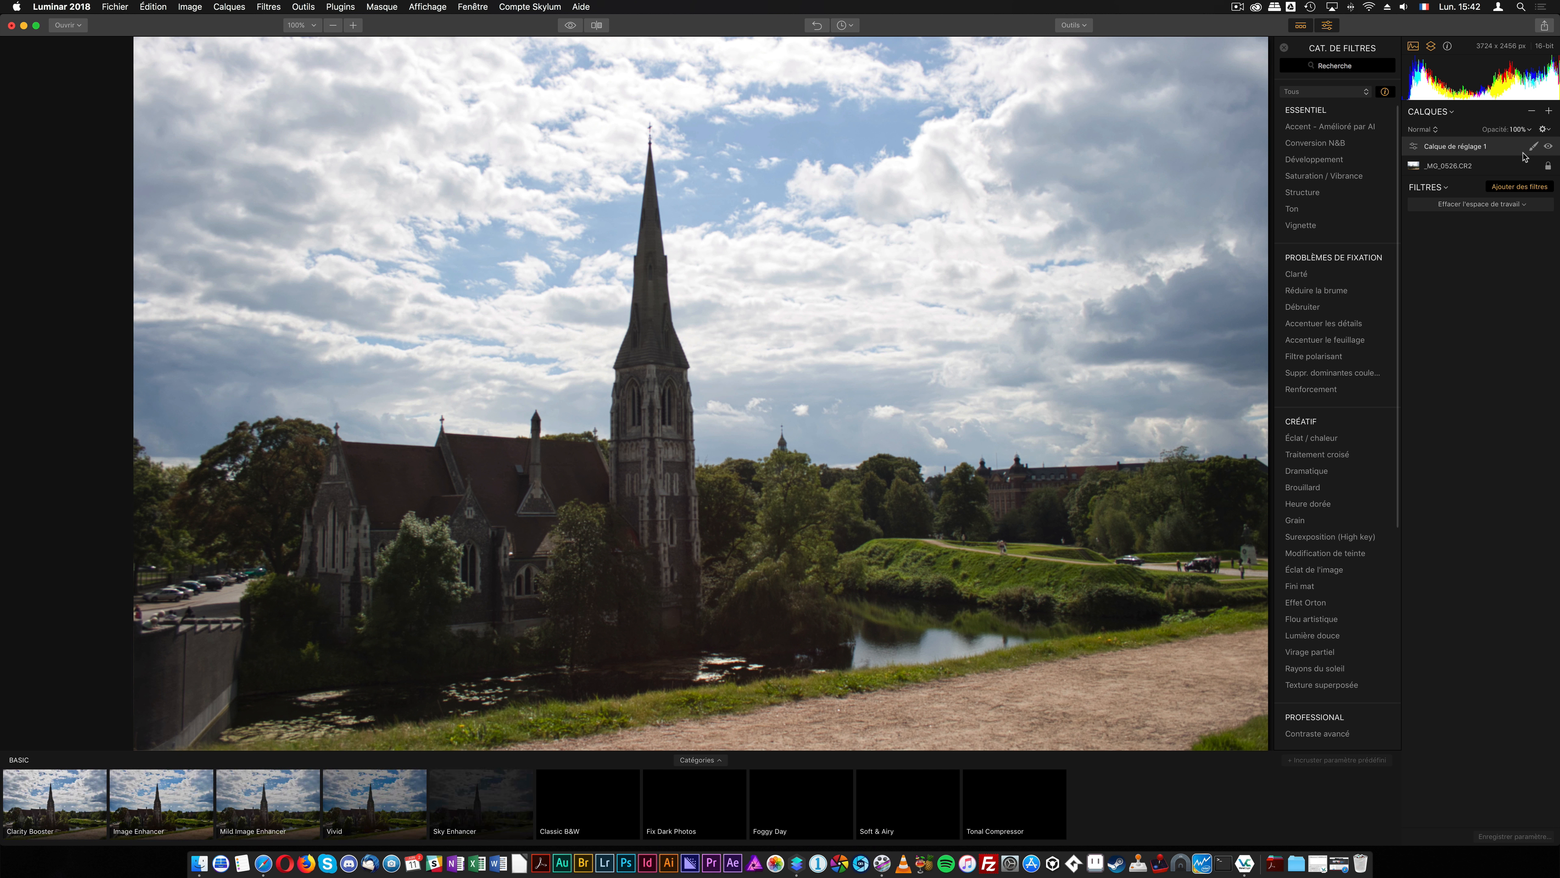
double_click(1466, 147)
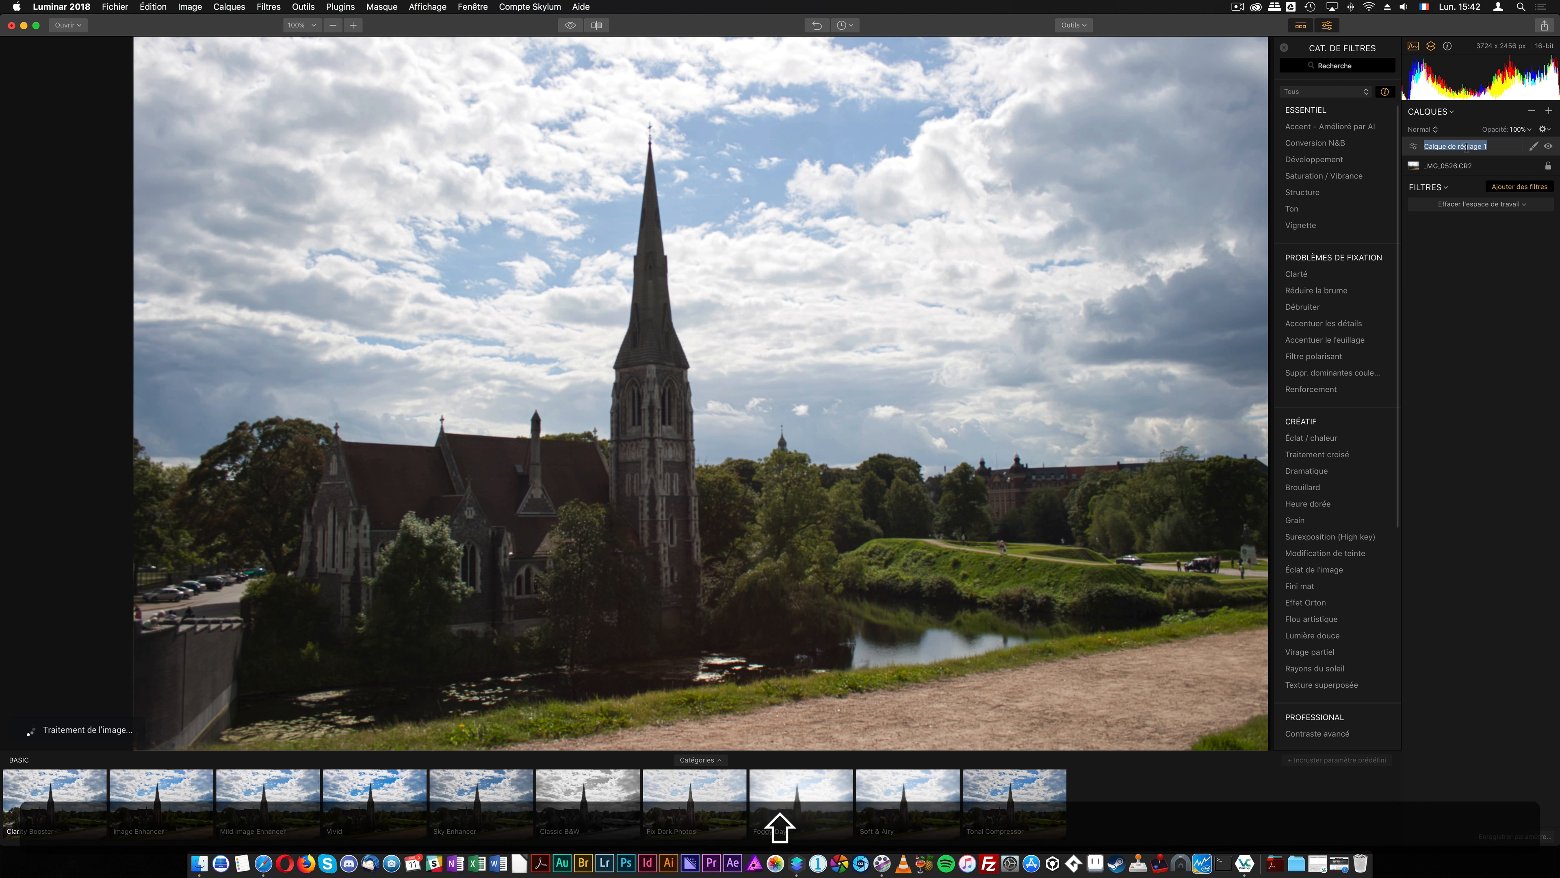
text(Accentuer les détails)
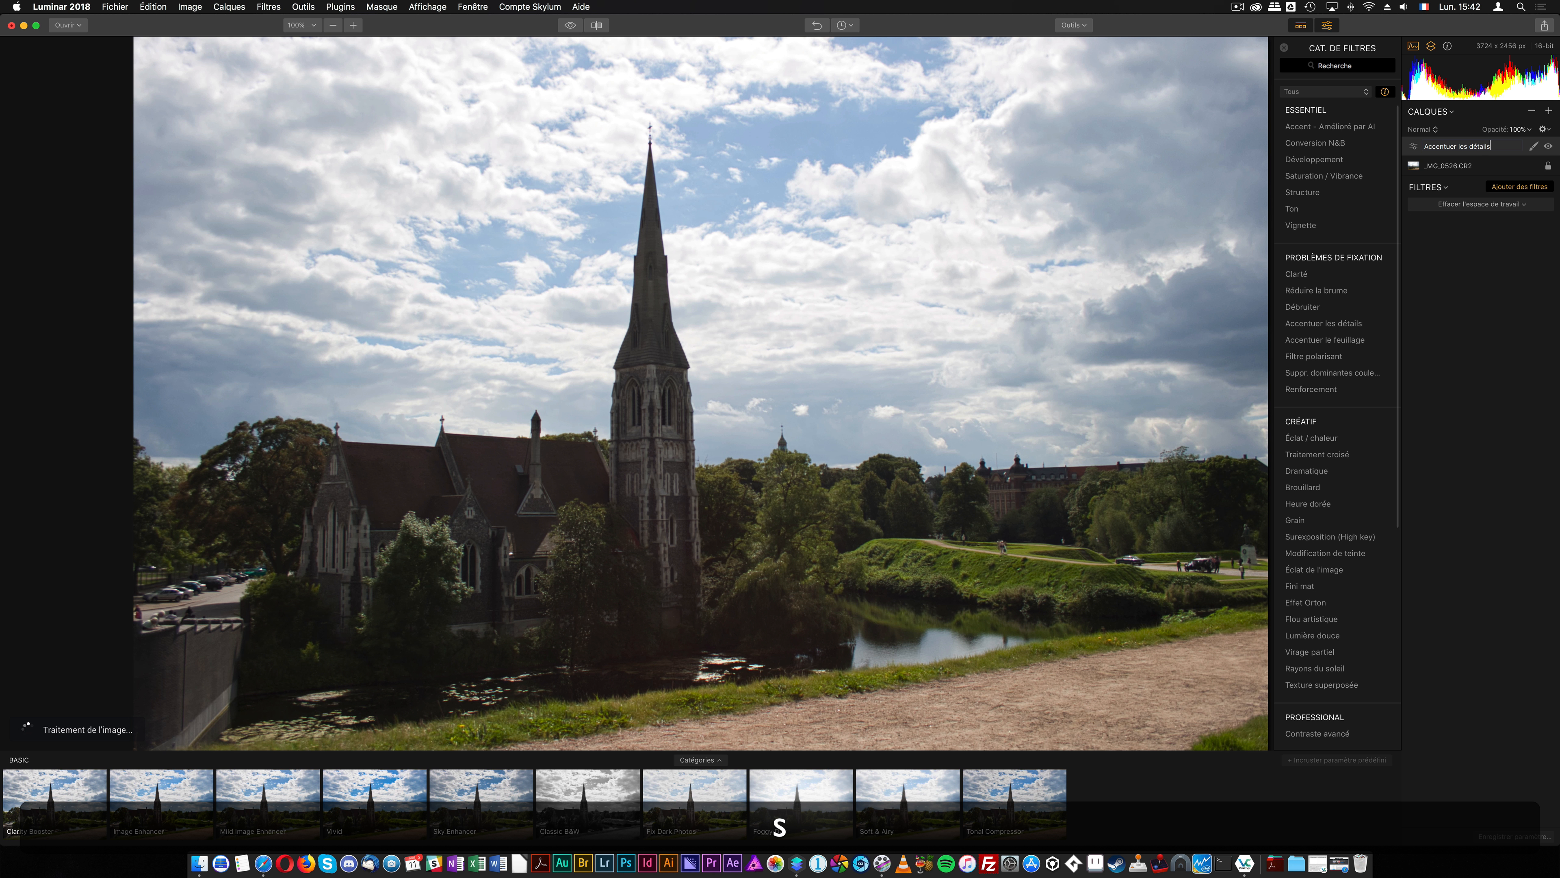
key(Return)
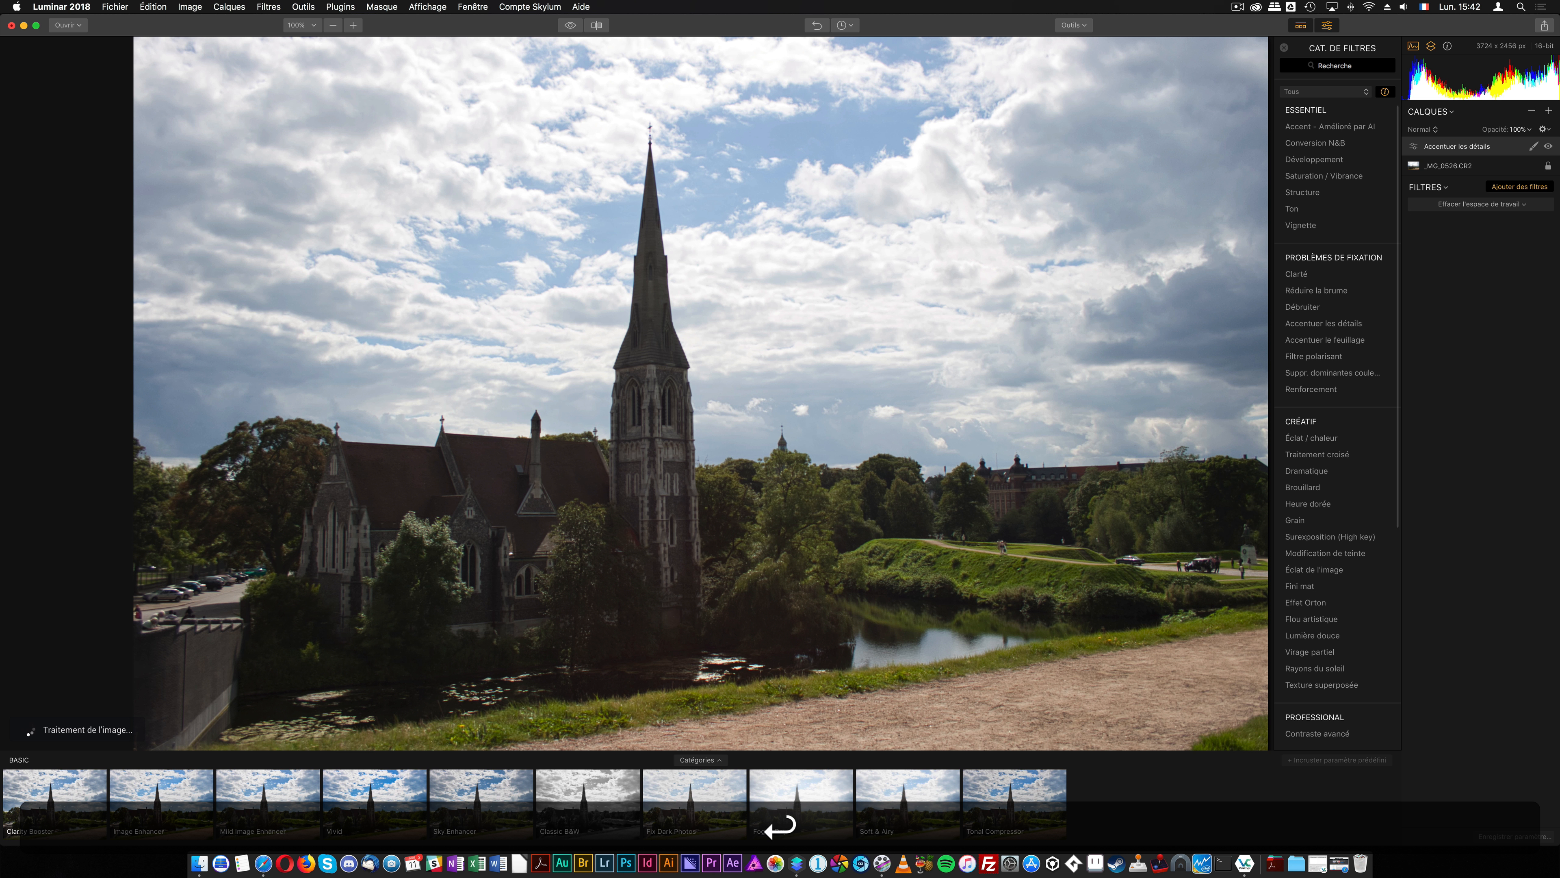
click(1541, 129)
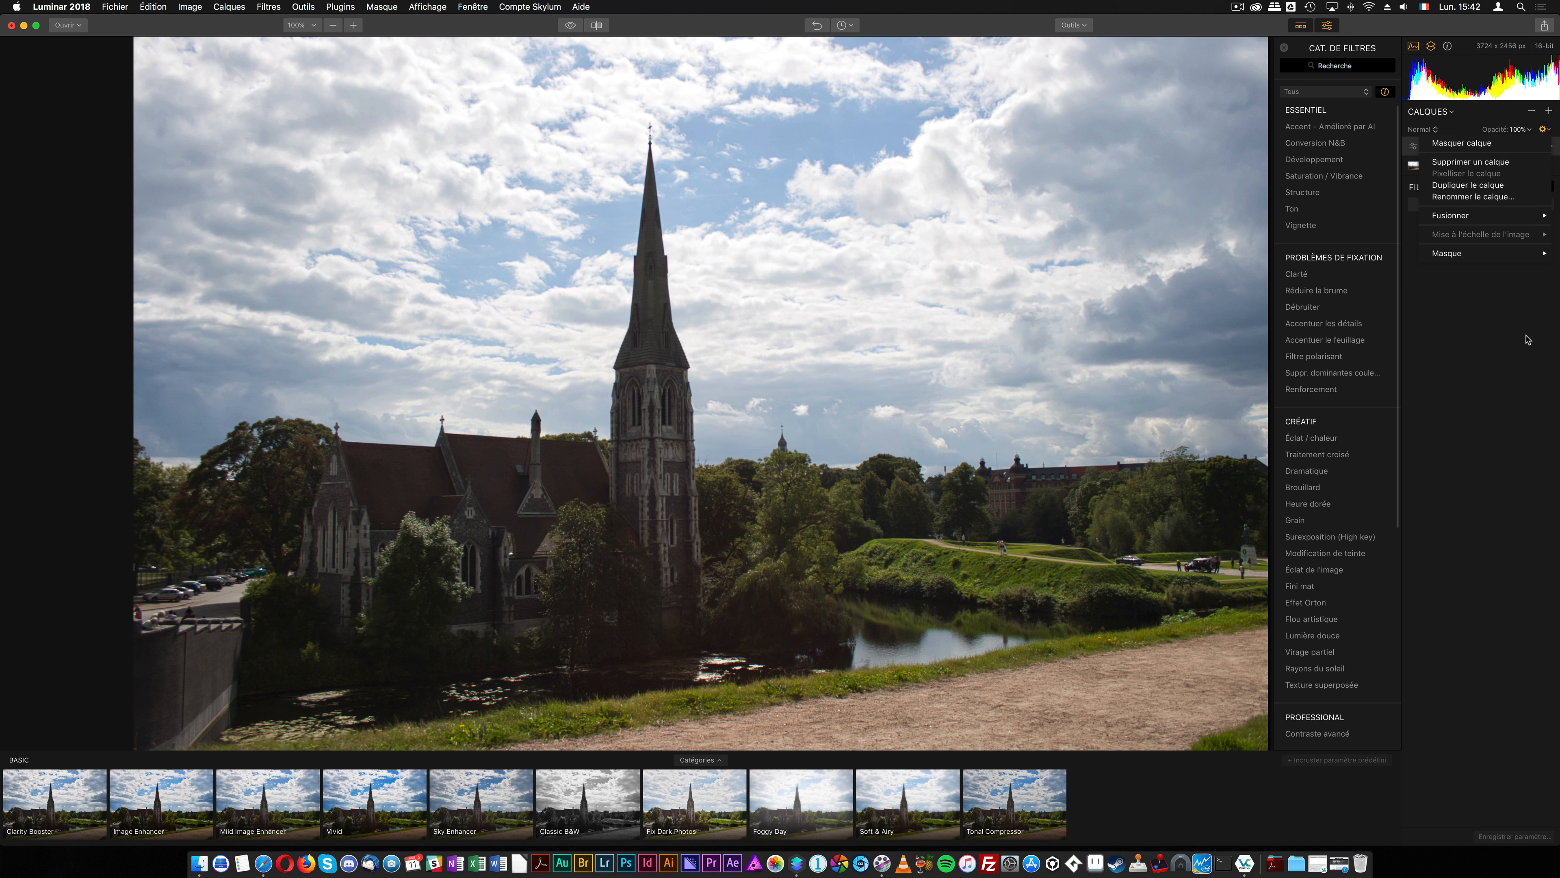
click(1513, 162)
Step: Add a second adjustment layer on top of the stack and name it "Renforcement"
click(1549, 111)
click(1494, 127)
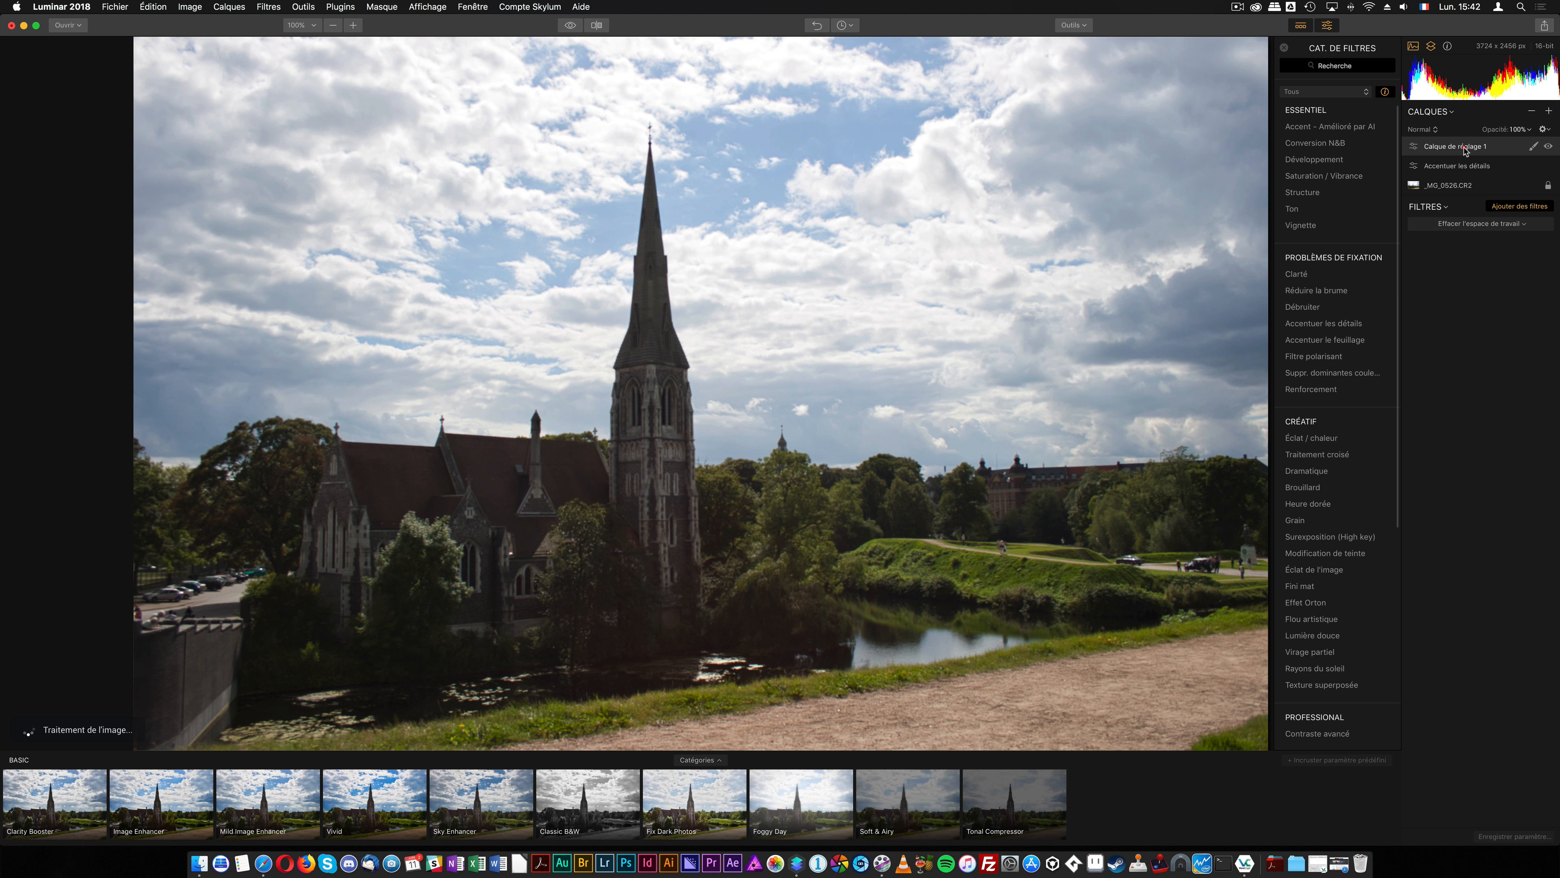
double_click(1462, 146)
text(Re)
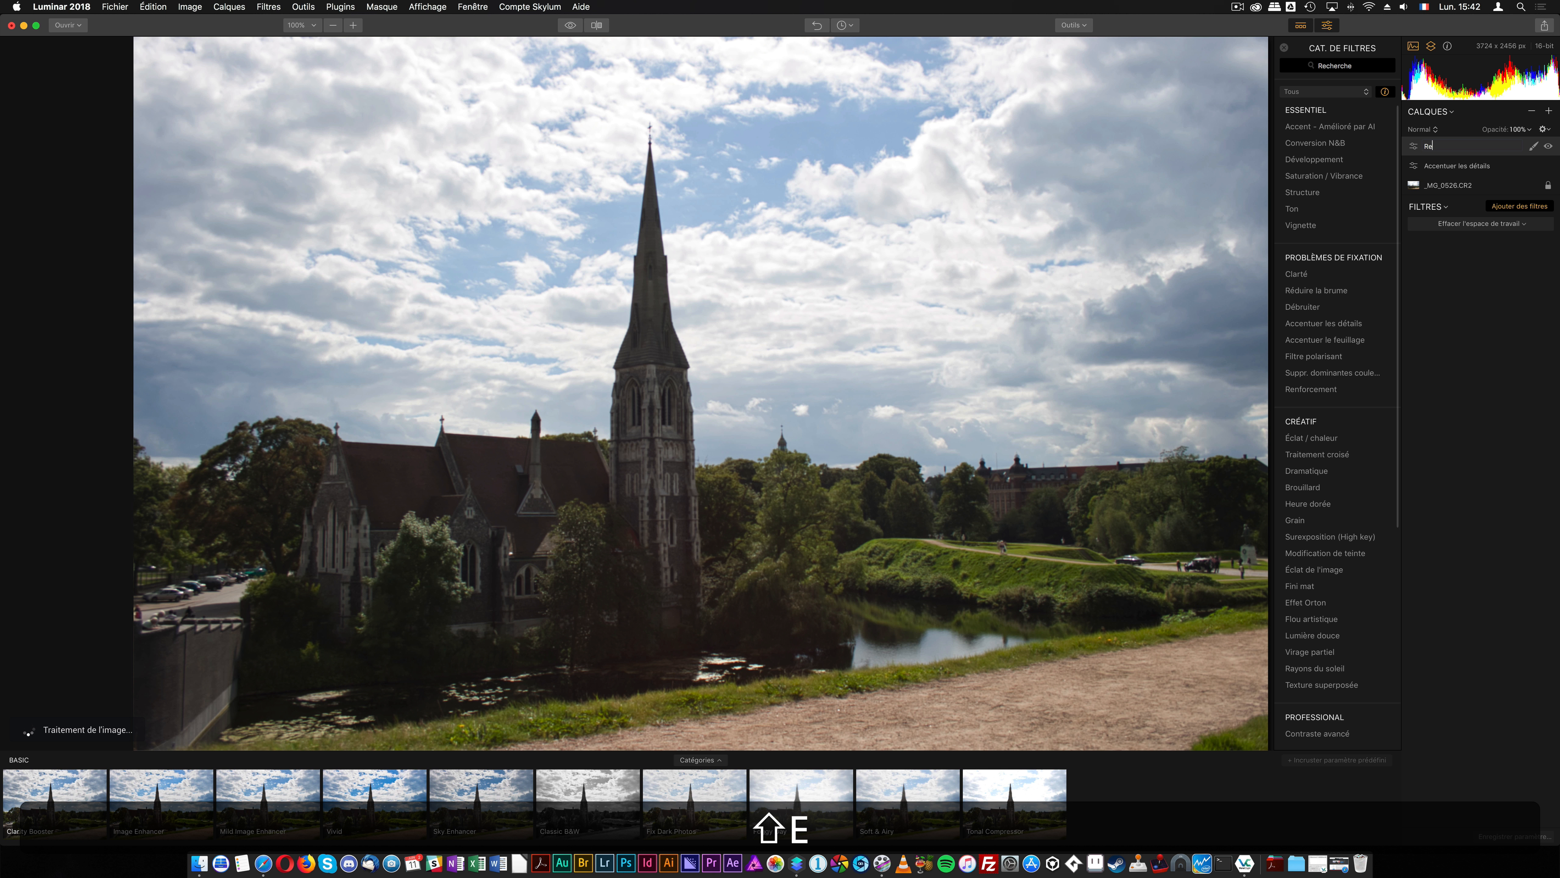
text(nforcement)
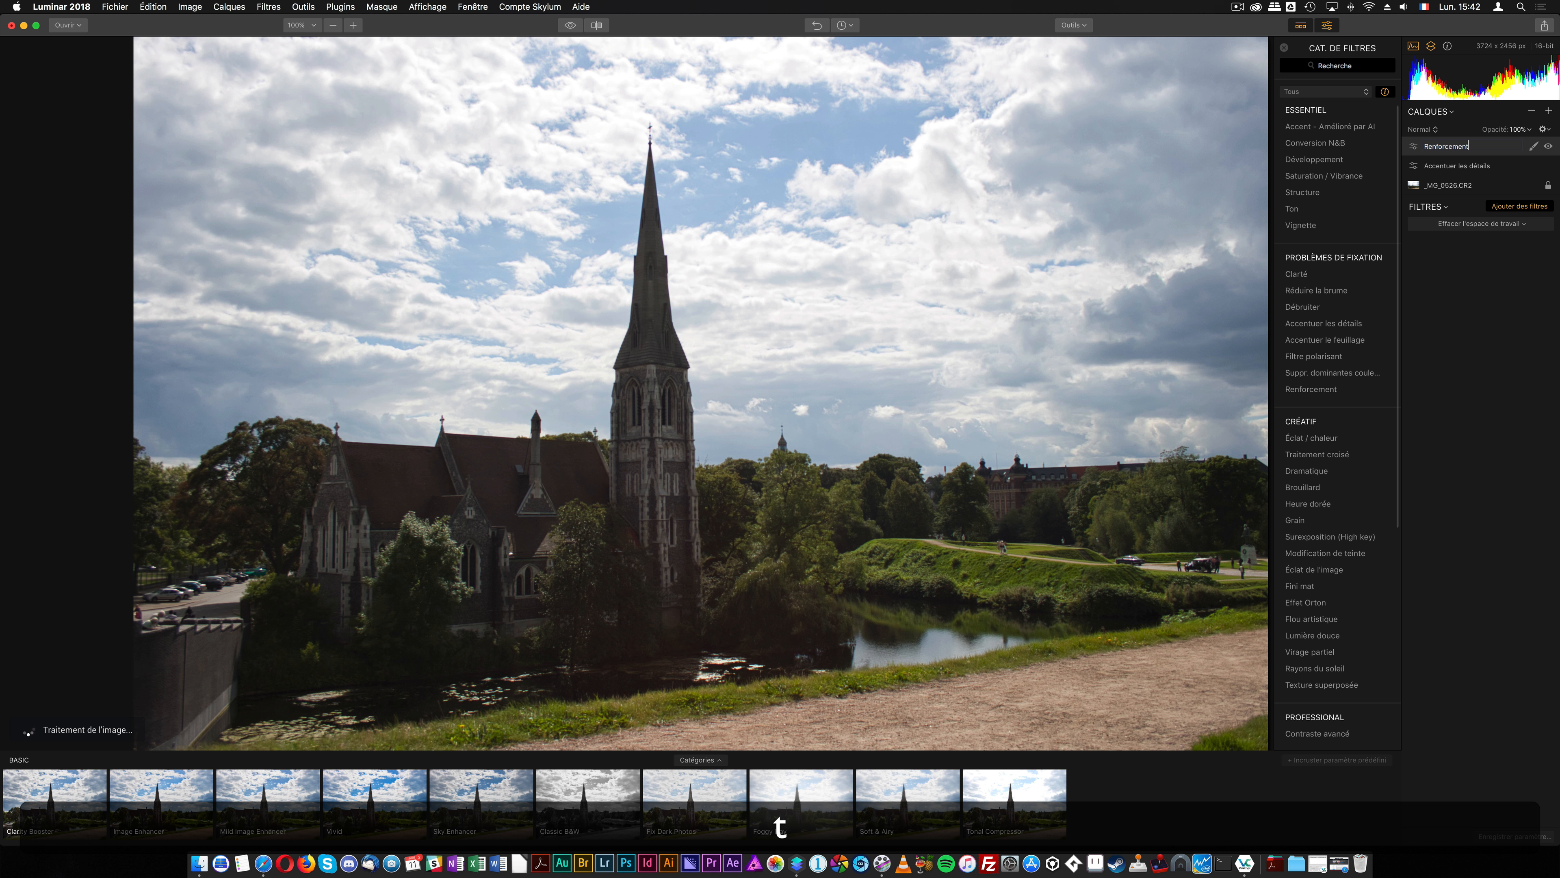
key(Return)
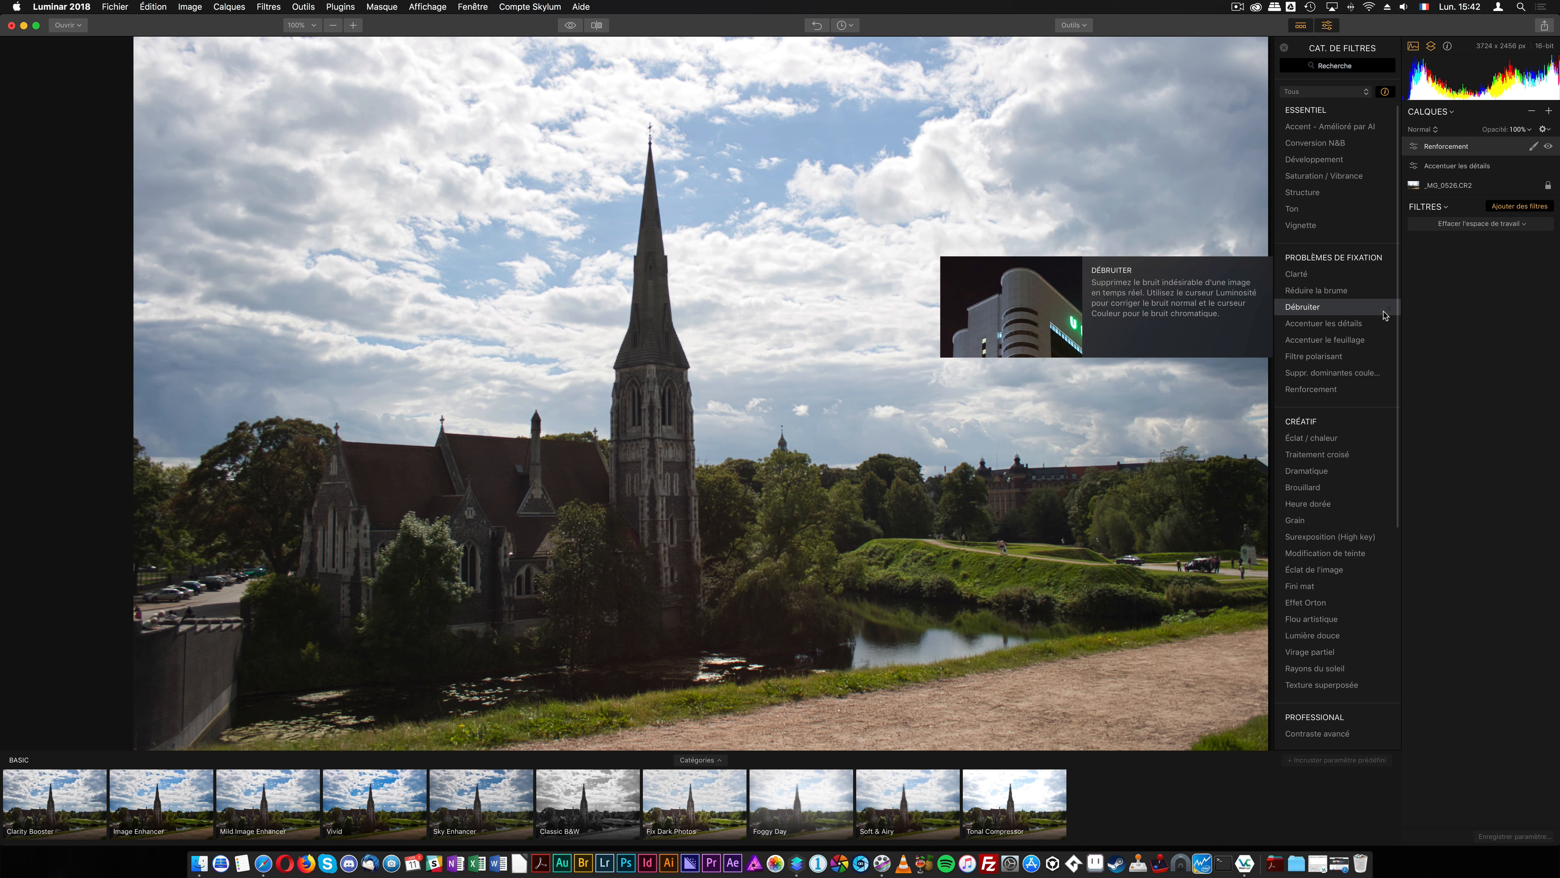
Step: Apply the Renforcement filter to the Renforcement layer, hide the filter catalogue and set Masquage to 0
mouse_move(1333, 271)
click(1310, 389)
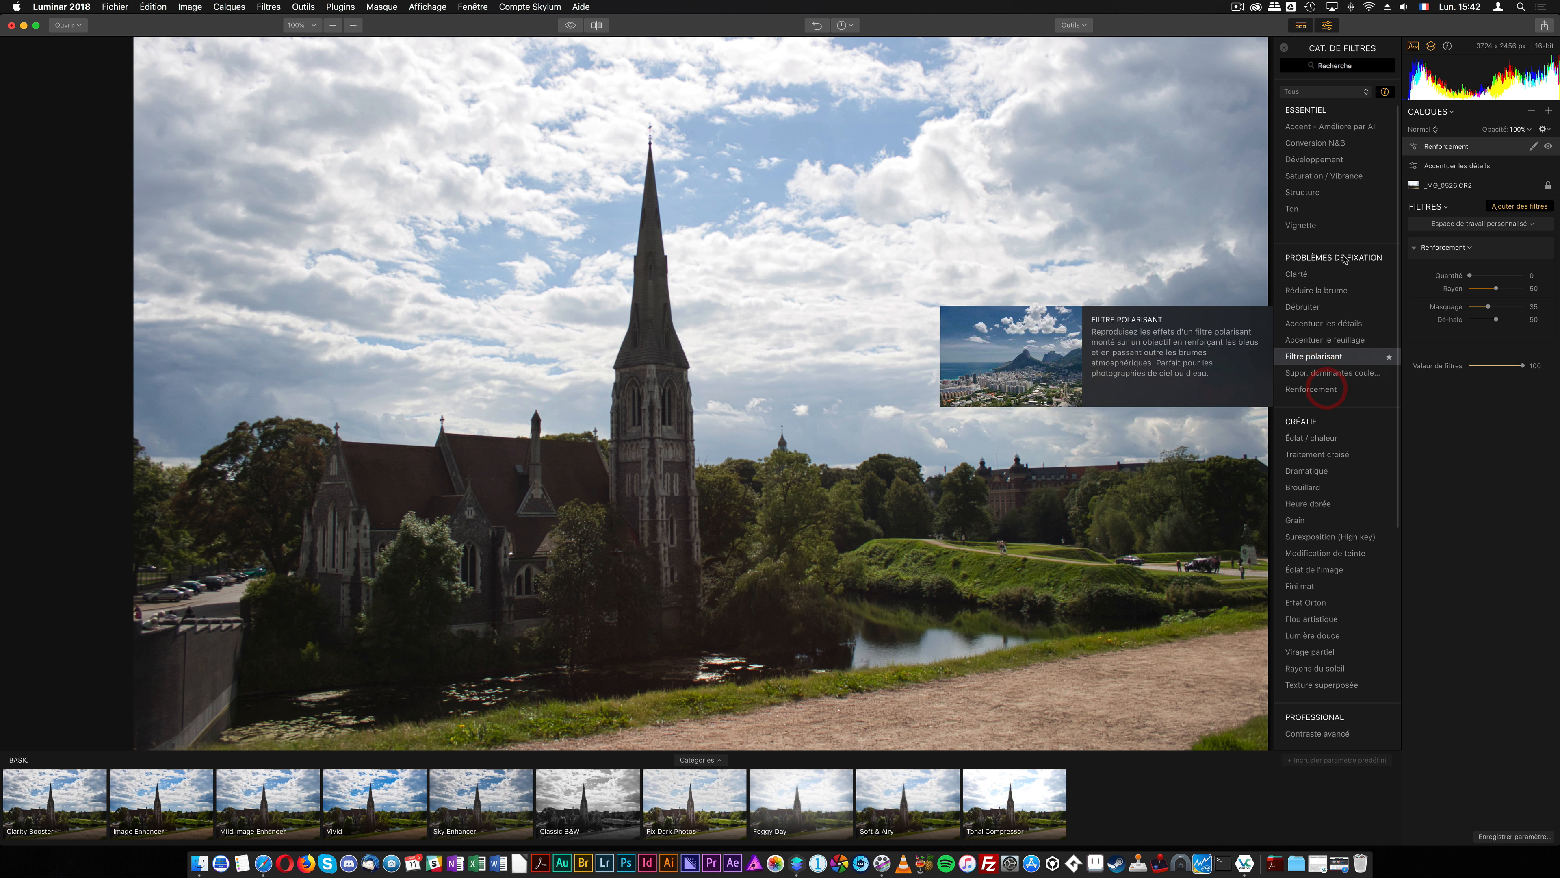
click(1285, 48)
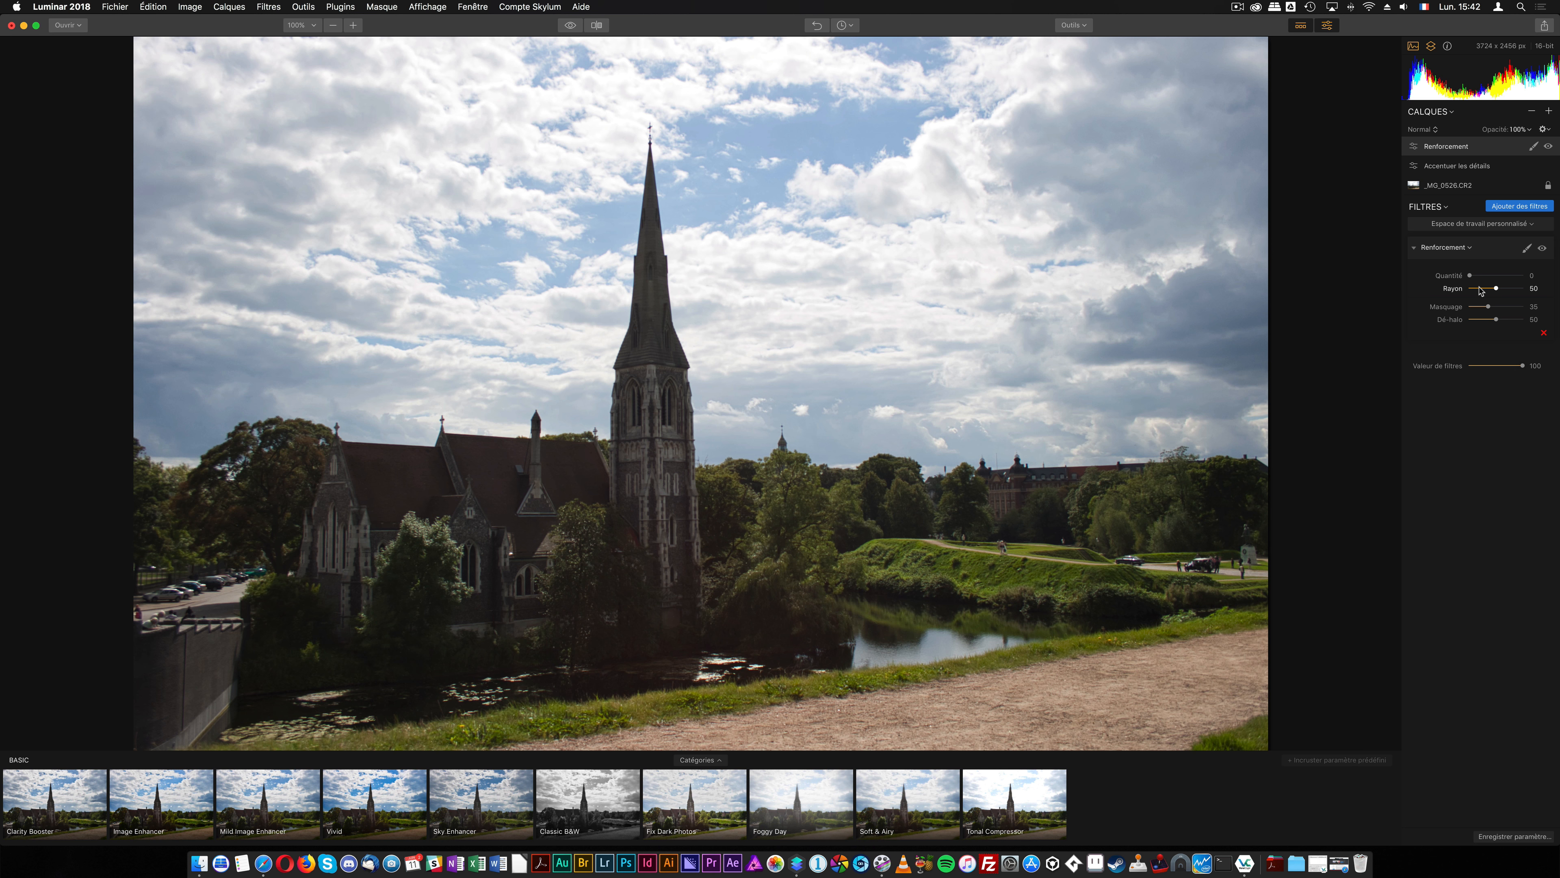
mouse_move(1487, 306)
mouse_down()
mouse_move(1523, 310)
mouse_move(1468, 307)
mouse_up()
key(alt)
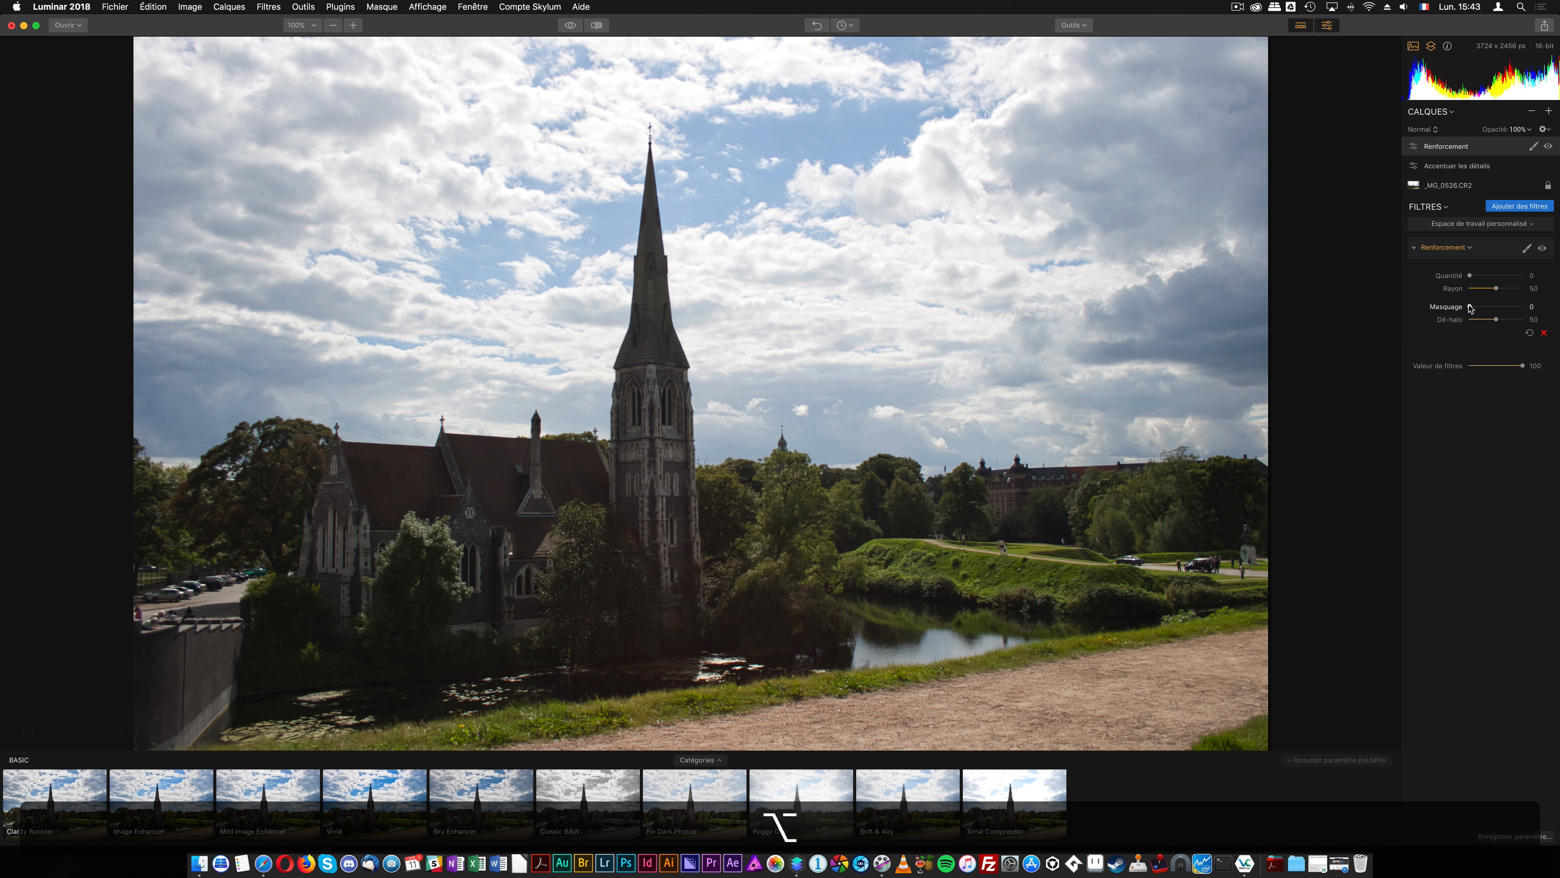
alt+click(1469, 307)
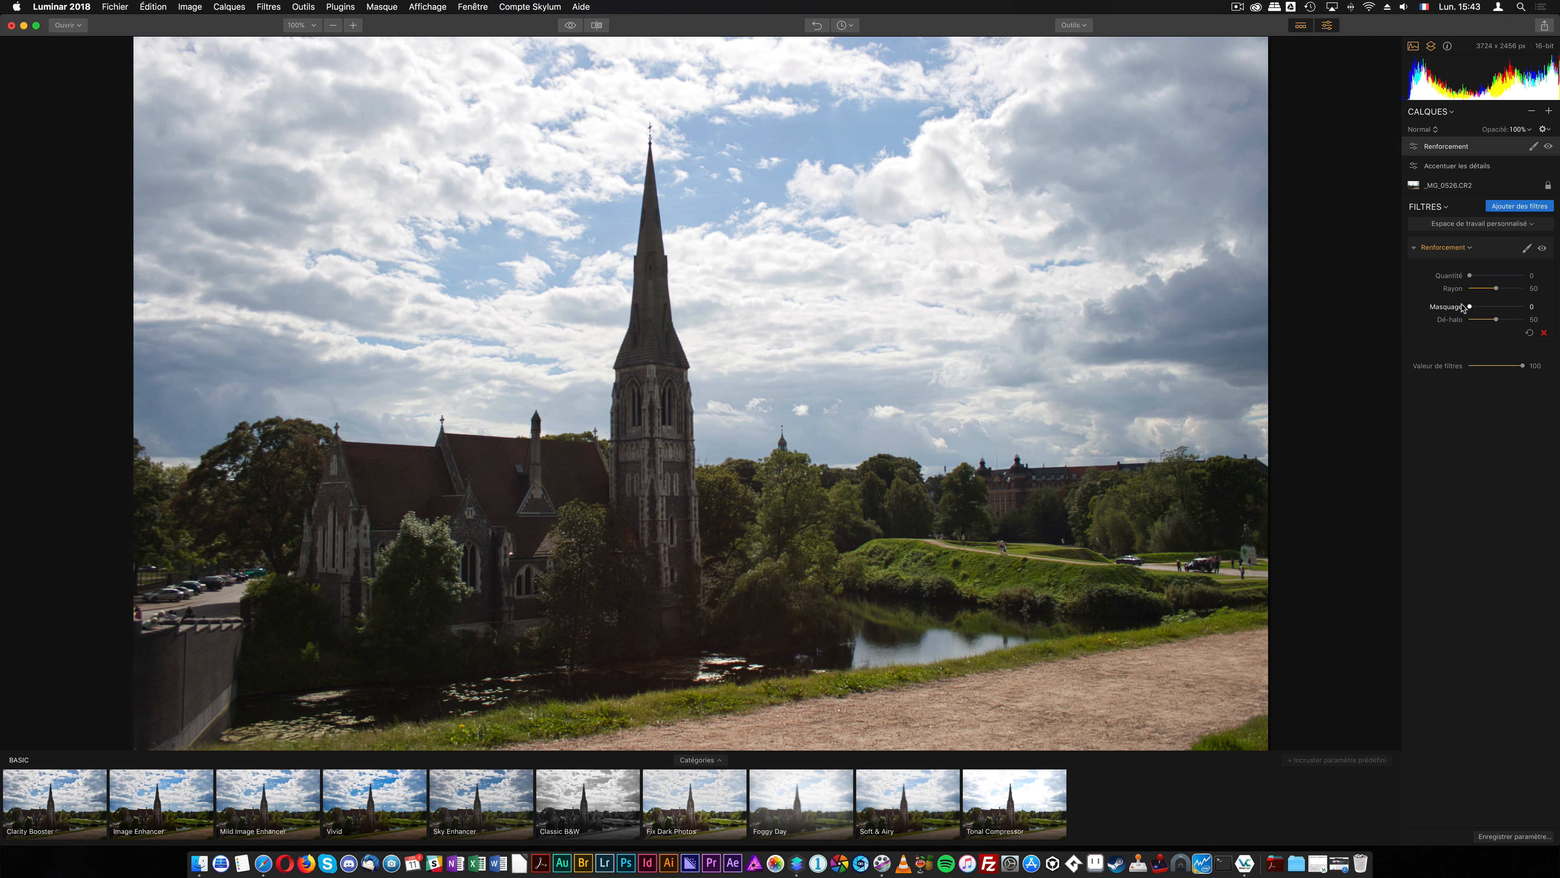
Step: Try the sharpening with a Rayon of 65 and a Quantité of 70, and reset Quantité
drag(1497, 288, 1505, 288)
drag(1506, 288, 1507, 293)
drag(1471, 277, 1509, 276)
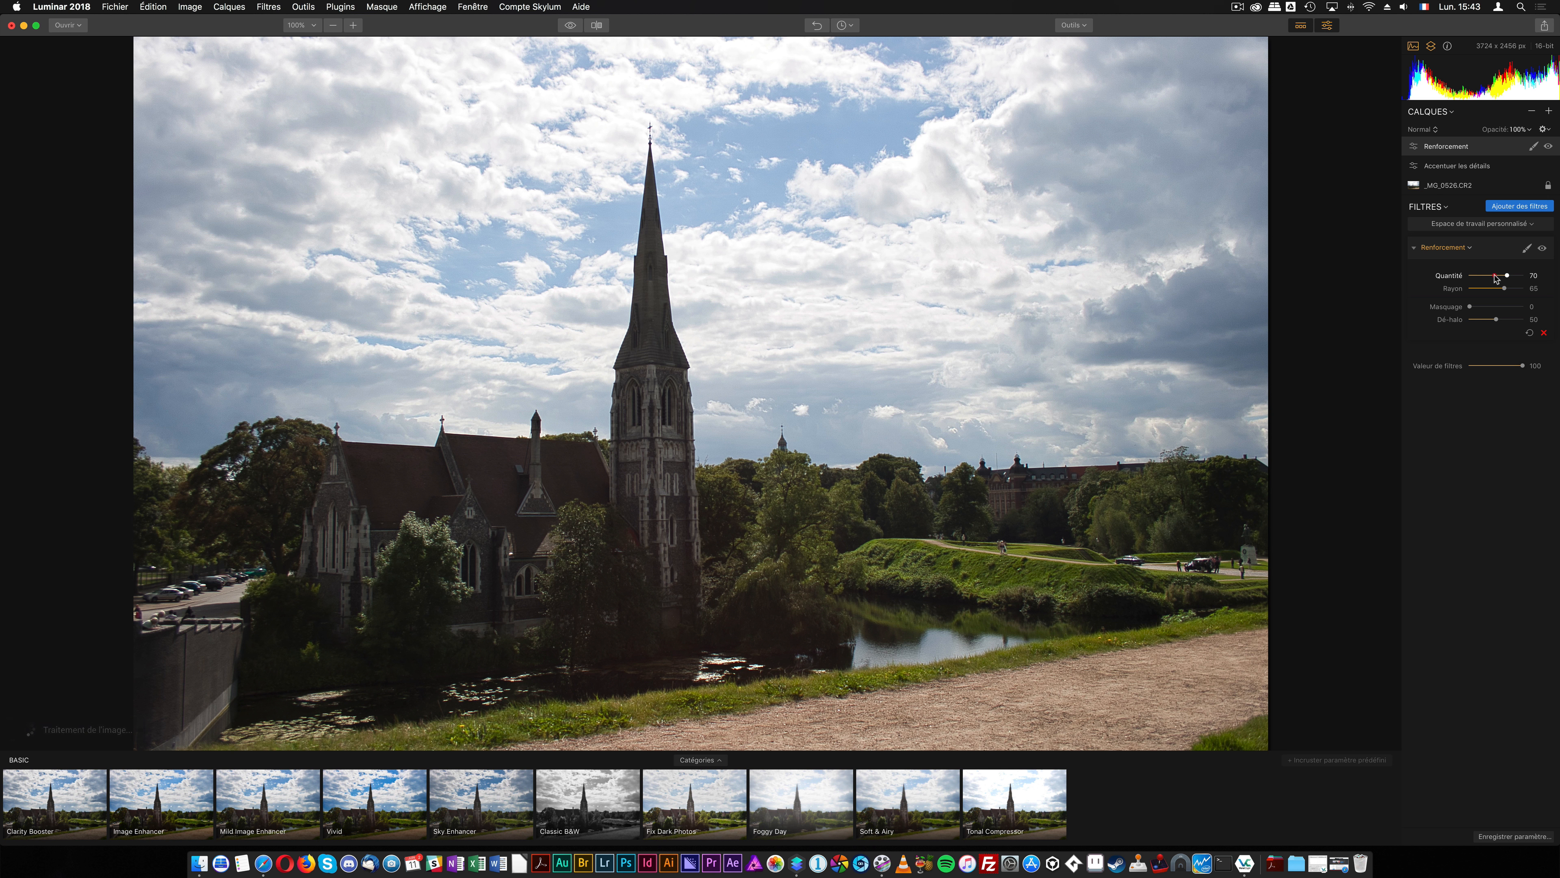
double_click(1450, 277)
Step: Set the sharpening Quantité to 100 and Rayon to 0, and inspect the sky beside the steeple at 600% zoom
drag(1470, 276, 1537, 282)
drag(1504, 288, 1468, 289)
click(316, 25)
click(346, 118)
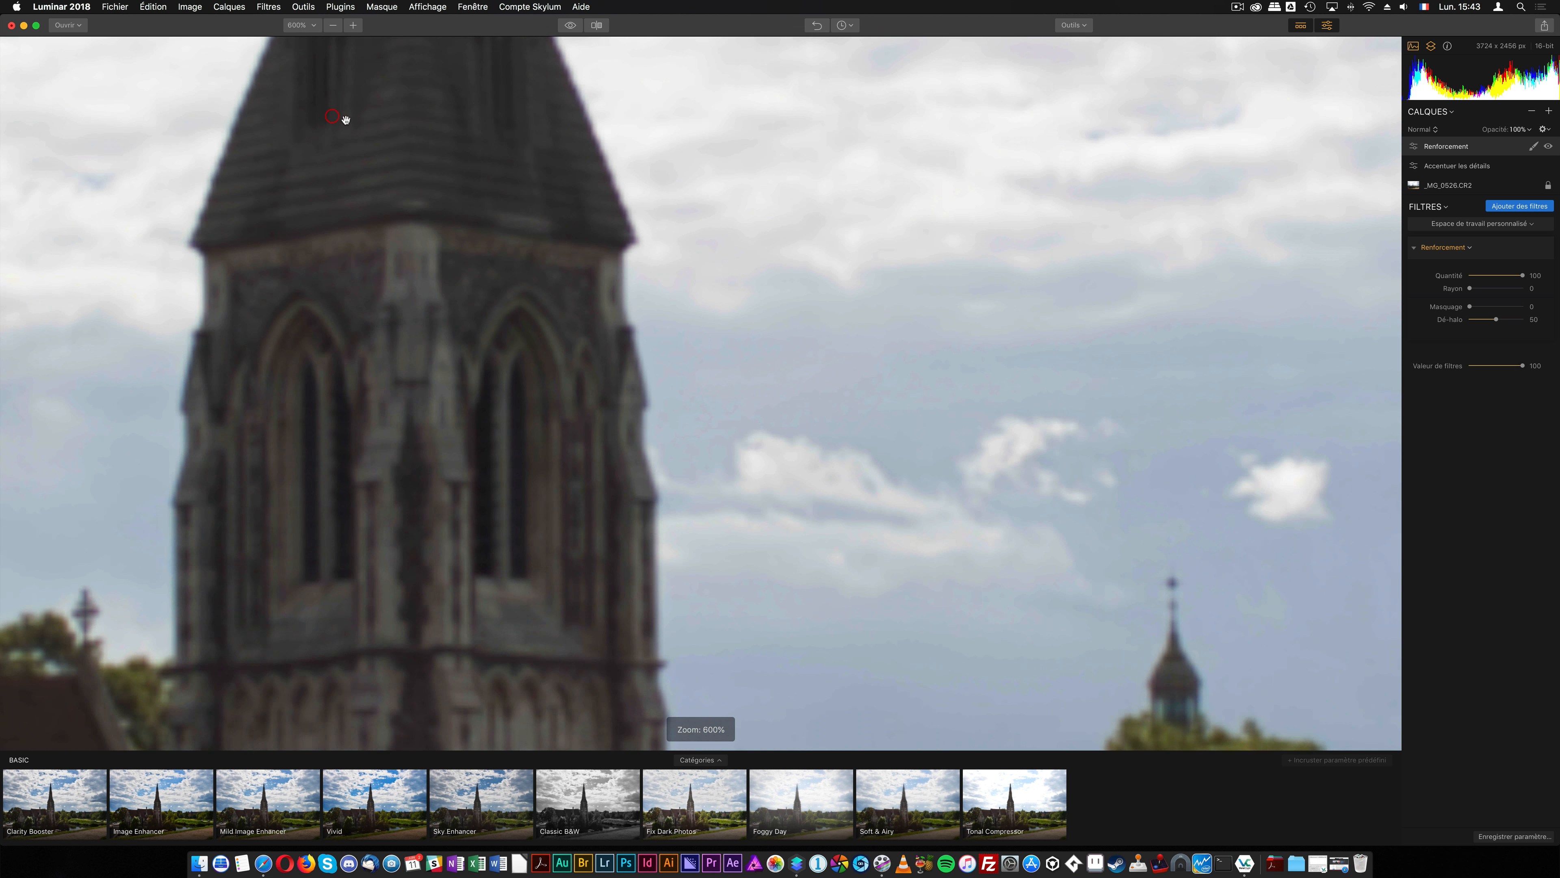
drag(435, 141, 1045, 578)
drag(686, 338, 1041, 358)
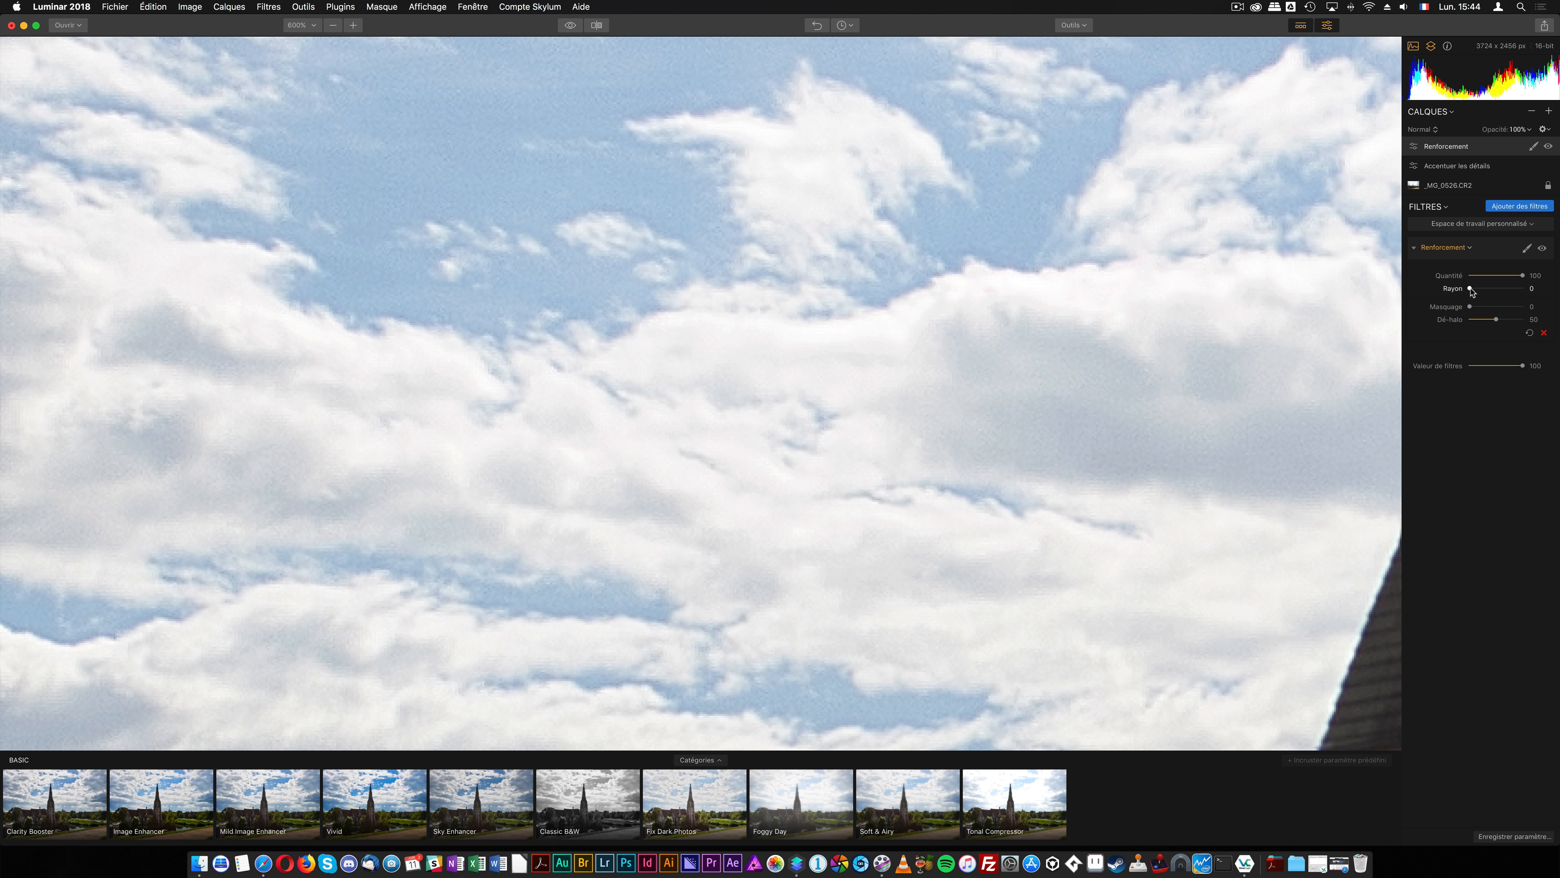
Step: Raise the sharpening Rayon to 82 and on to 100, and review the photo at 100% zoom
drag(1469, 290, 1513, 290)
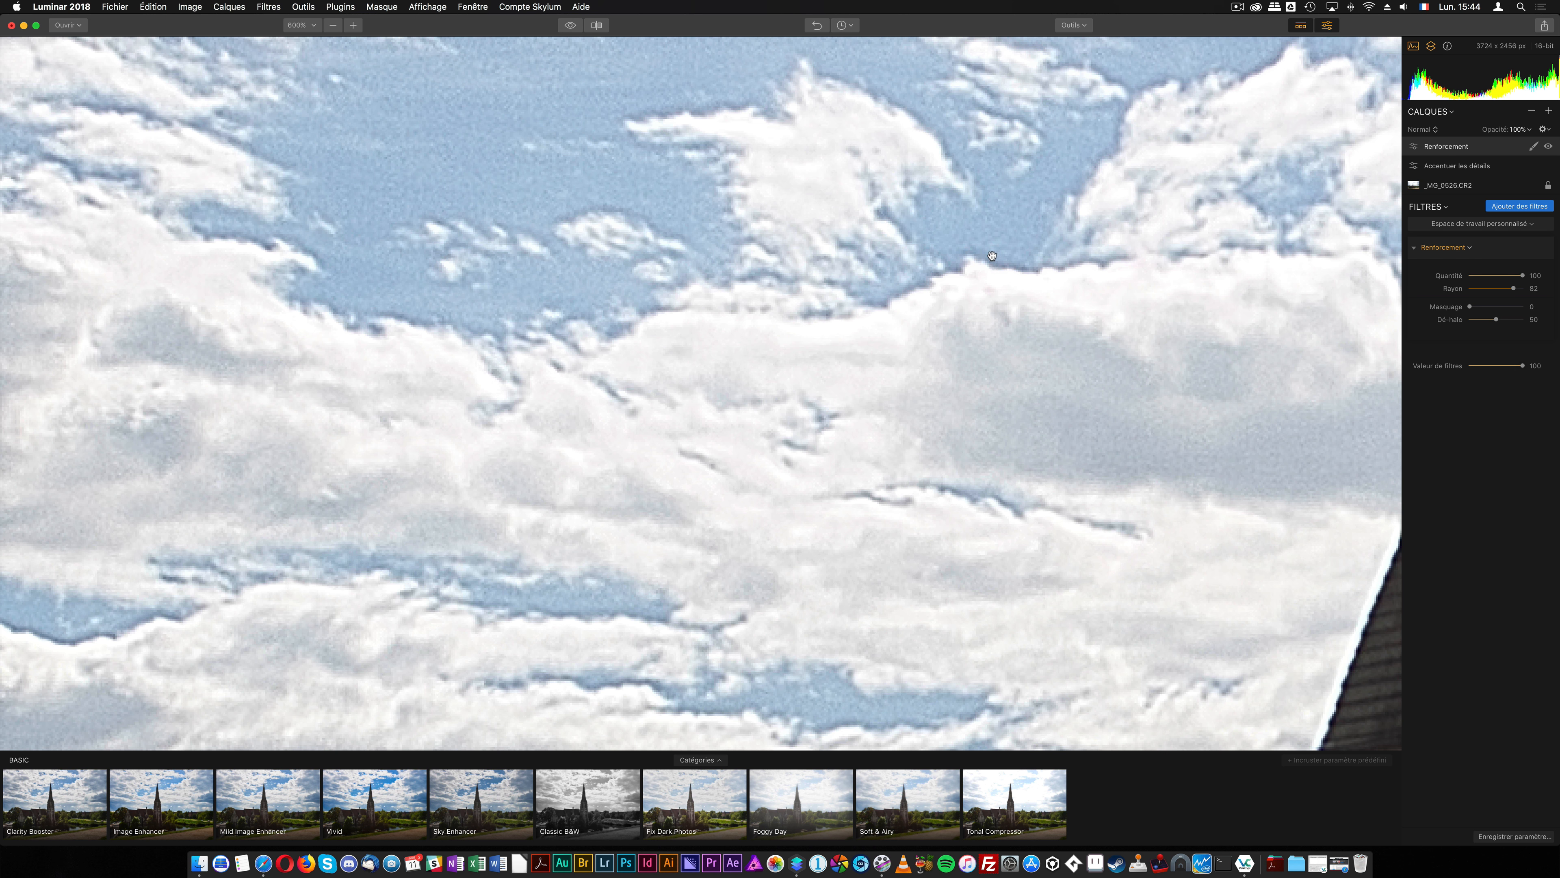
drag(1509, 291, 1468, 306)
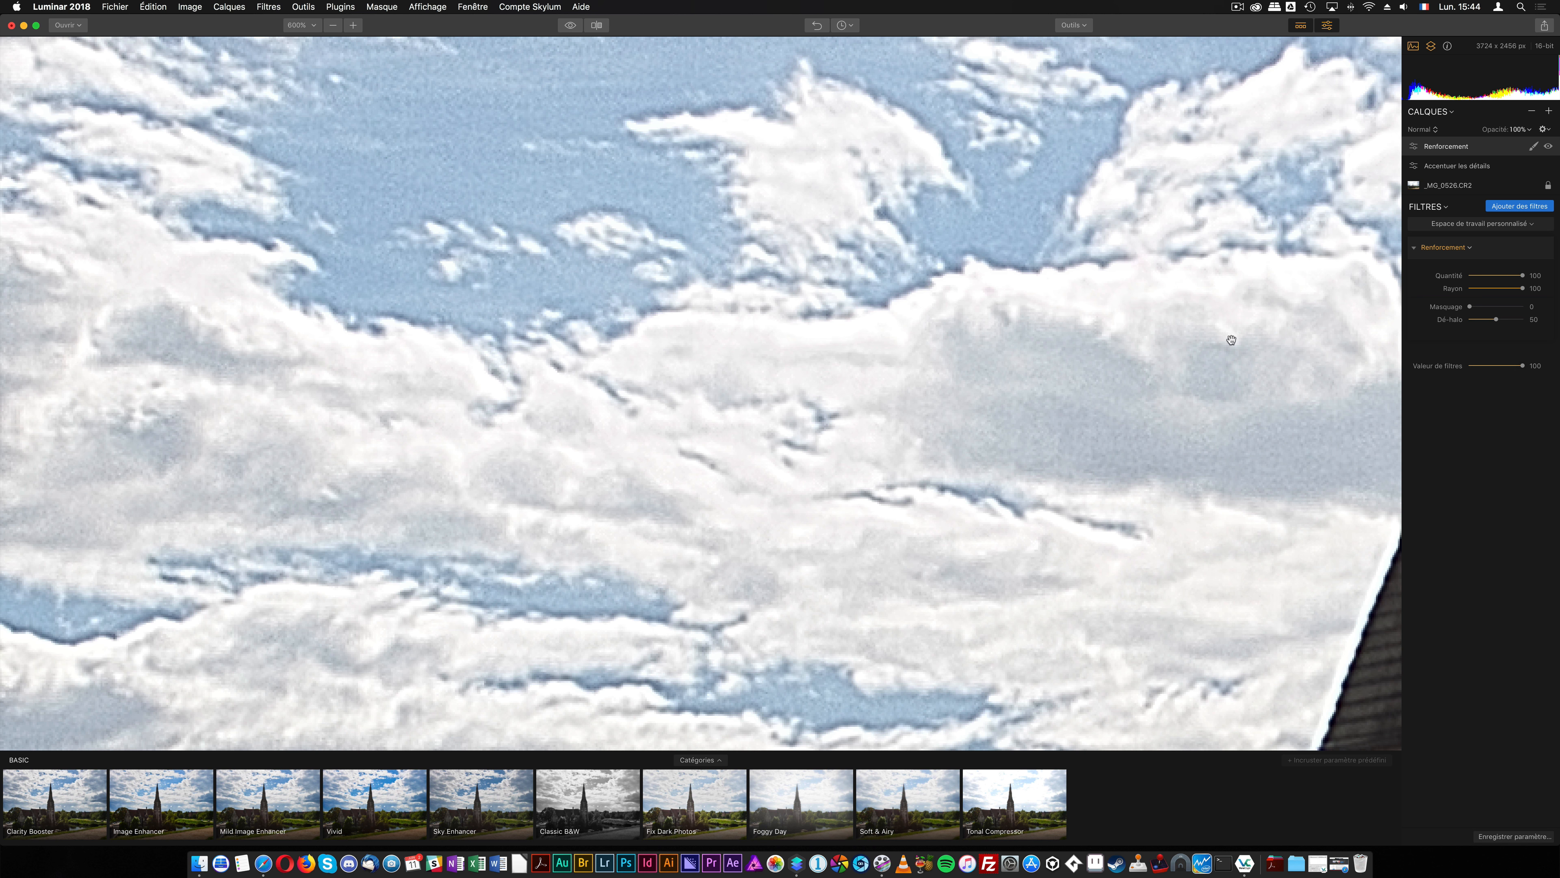
click(315, 23)
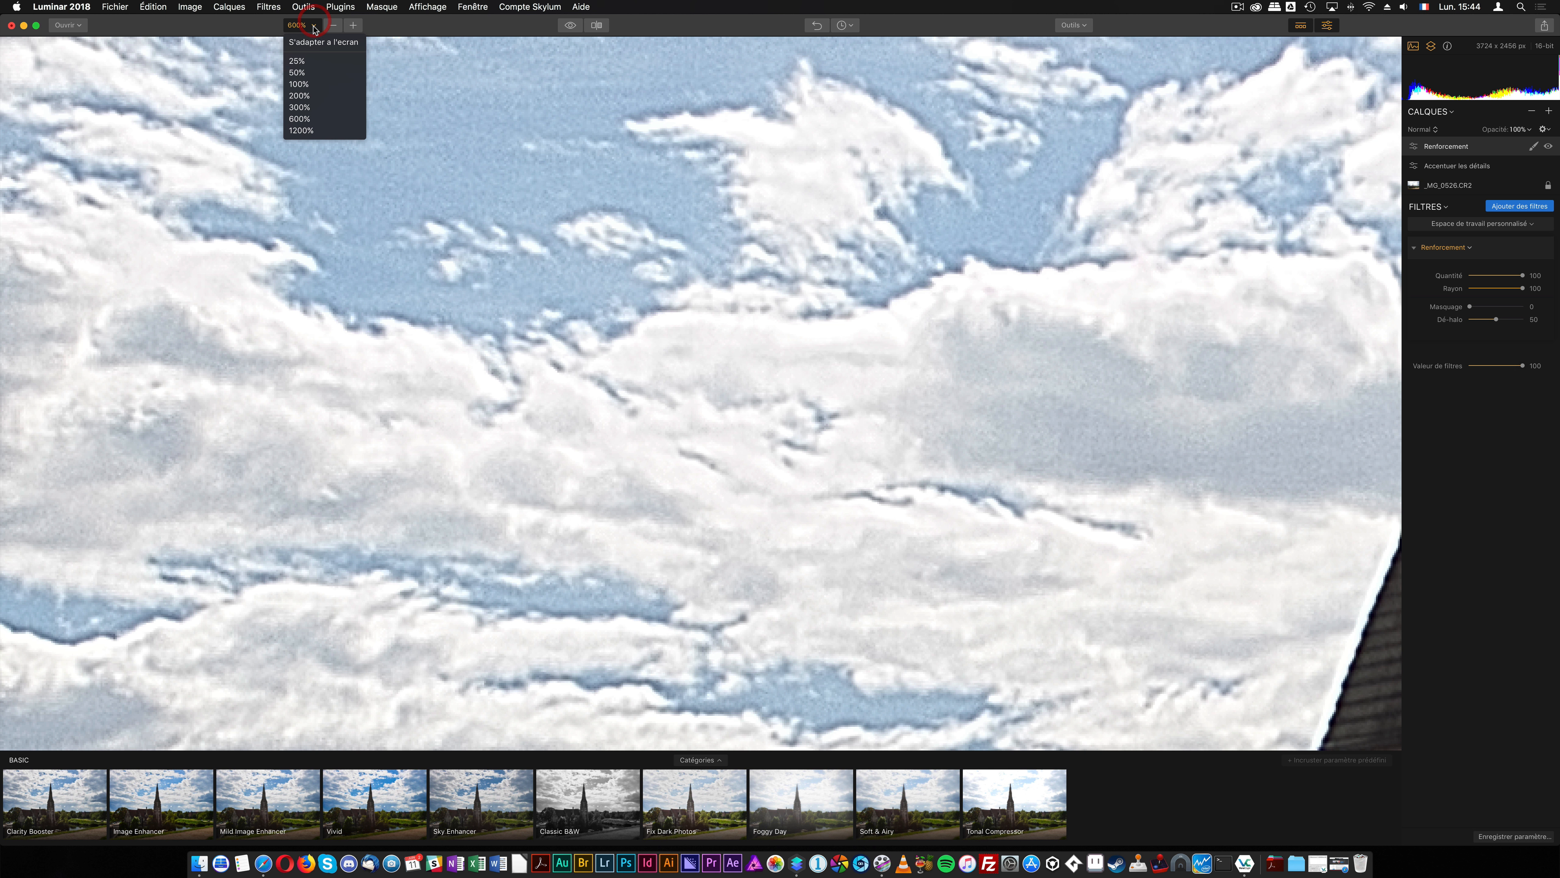
click(306, 85)
mouse_move(1470, 306)
mouse_down()
mouse_move(1495, 306)
mouse_move(1457, 307)
mouse_up()
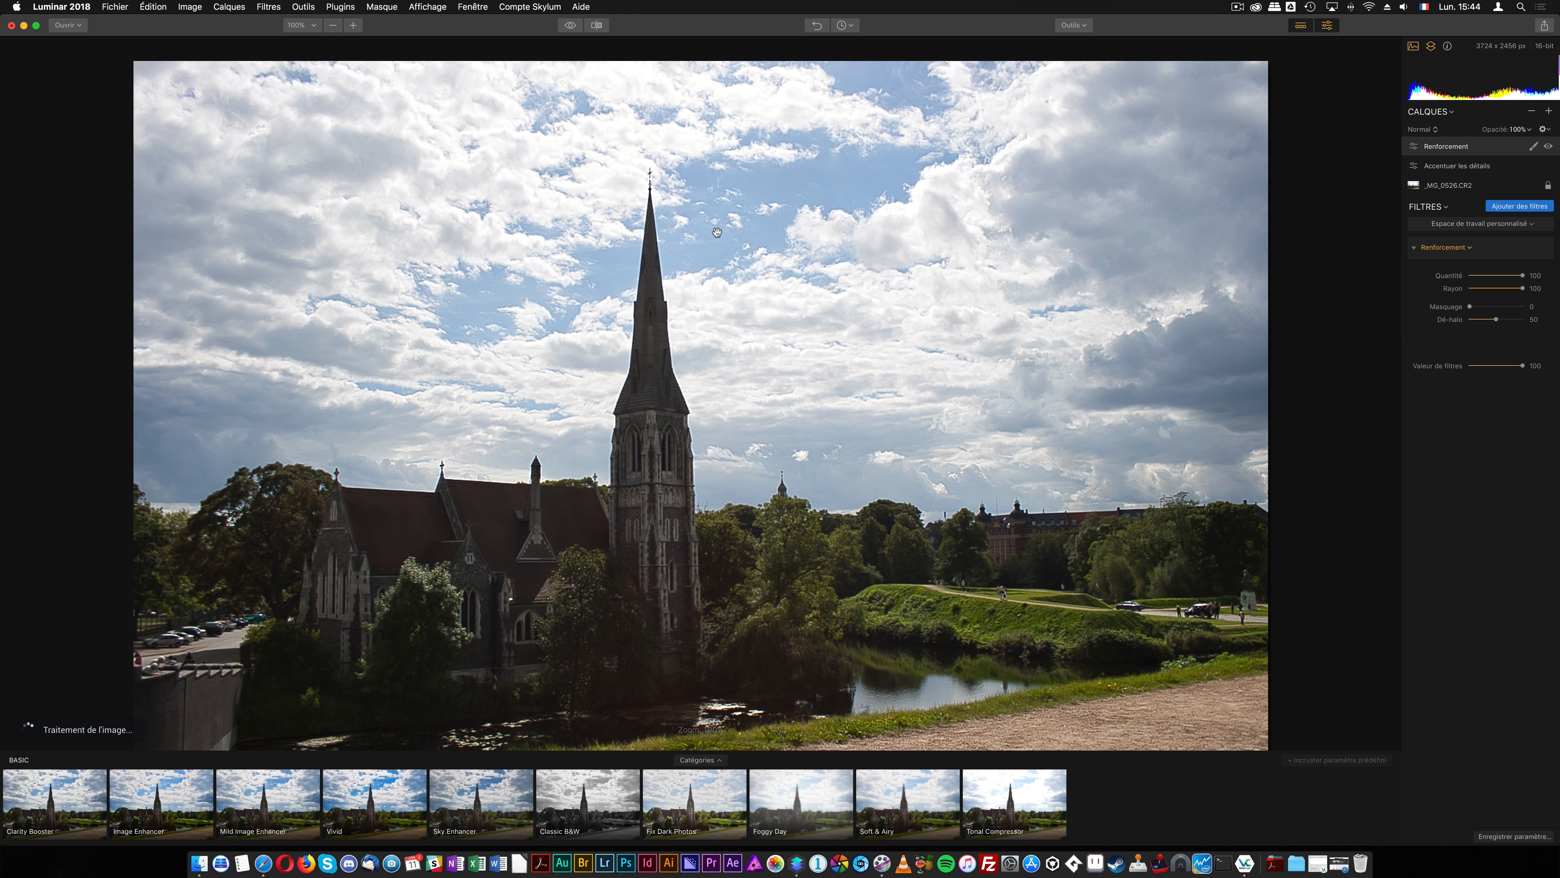
Step: Set the Renforcement filter's Dé-halo to 46 while inspecting the steeple edges at 600% zoom
click(315, 25)
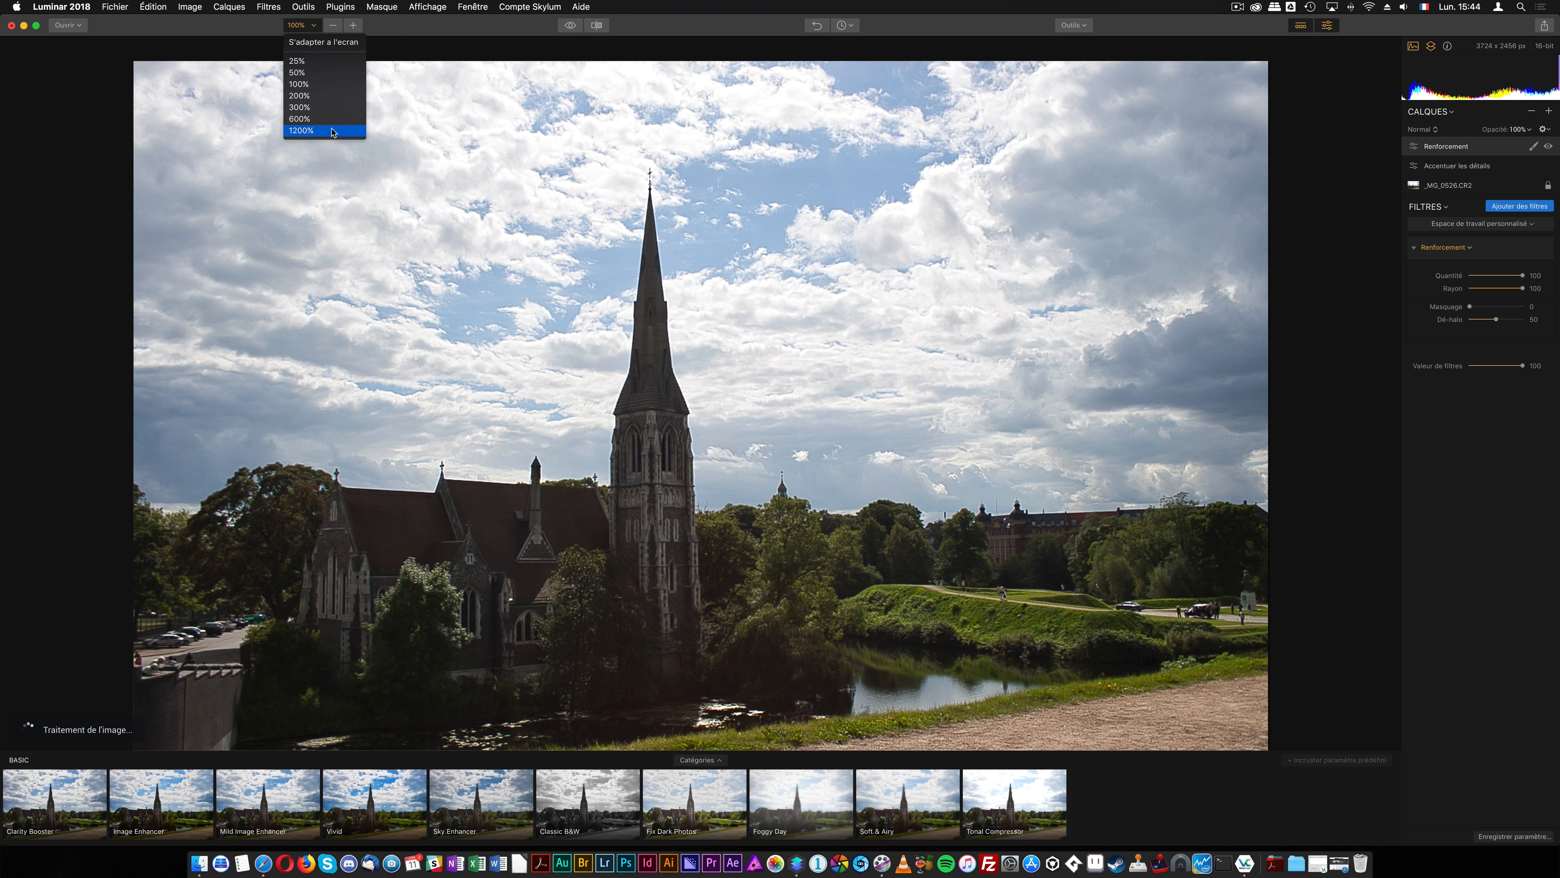
click(299, 119)
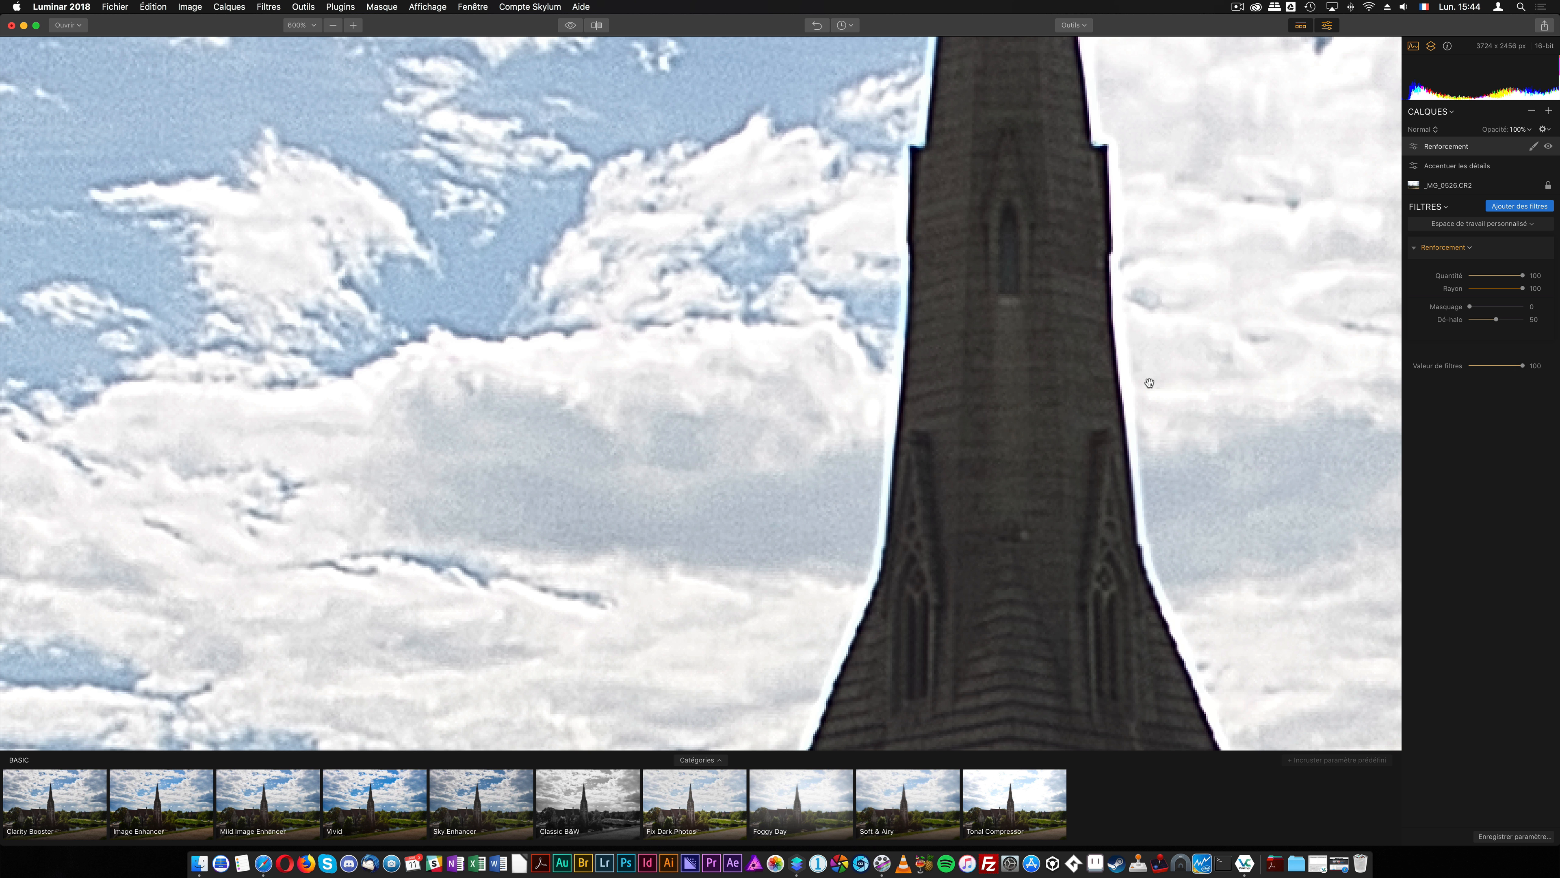
drag(1496, 320, 1494, 320)
scroll(866, 612, down, 5)
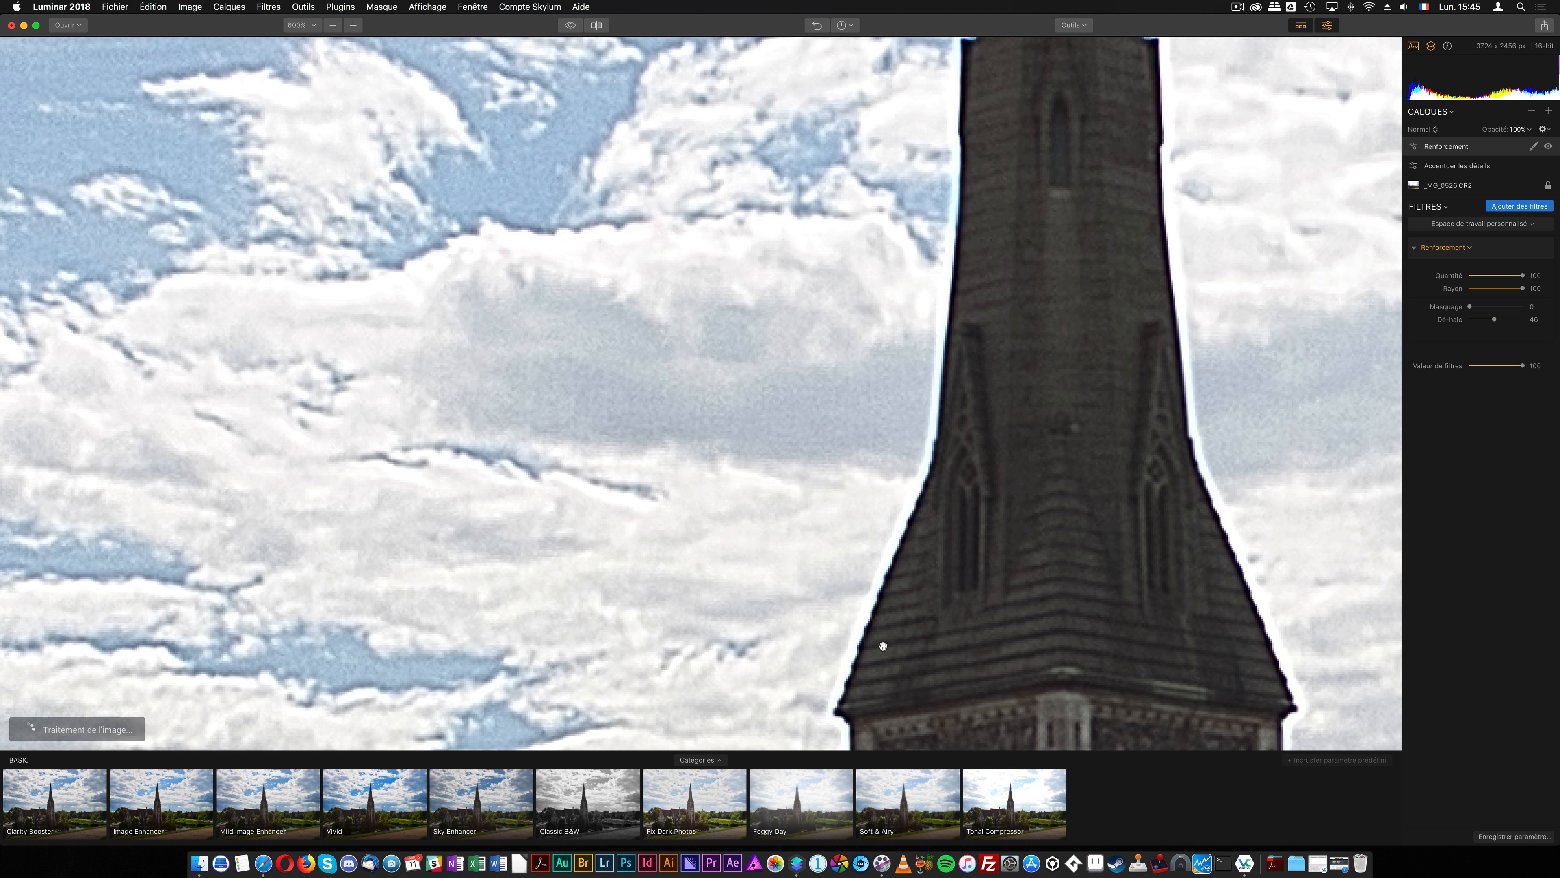
Step: Try the Renforcement filter's Dé-halo at about 96 while inspecting the steeple and belfry edges
scroll(882, 645, down, 3)
scroll(882, 645, left, 1)
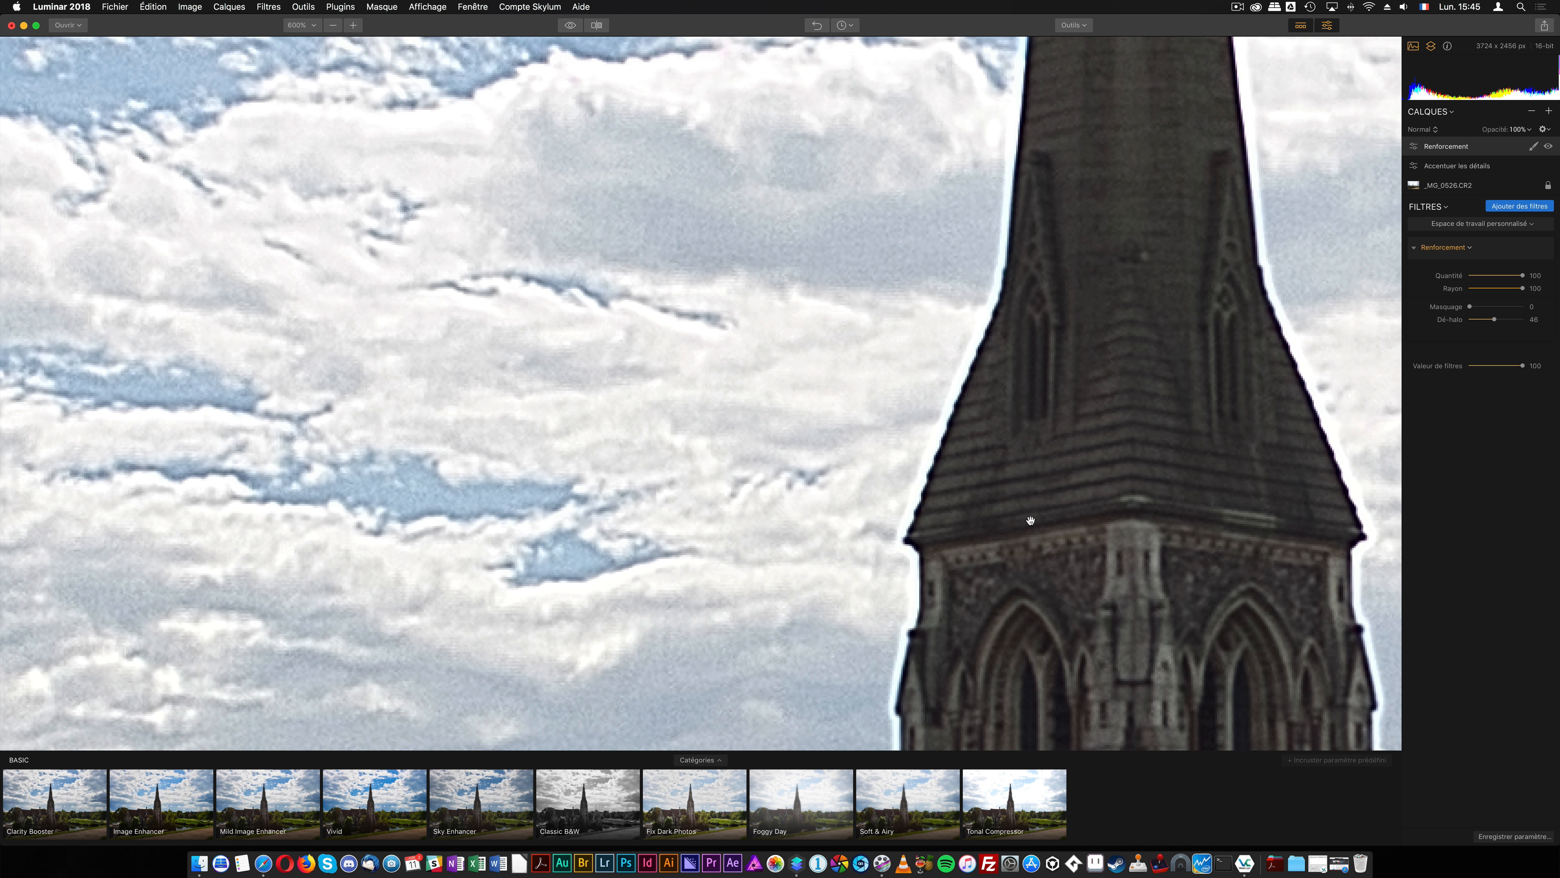
drag(1493, 322, 1520, 320)
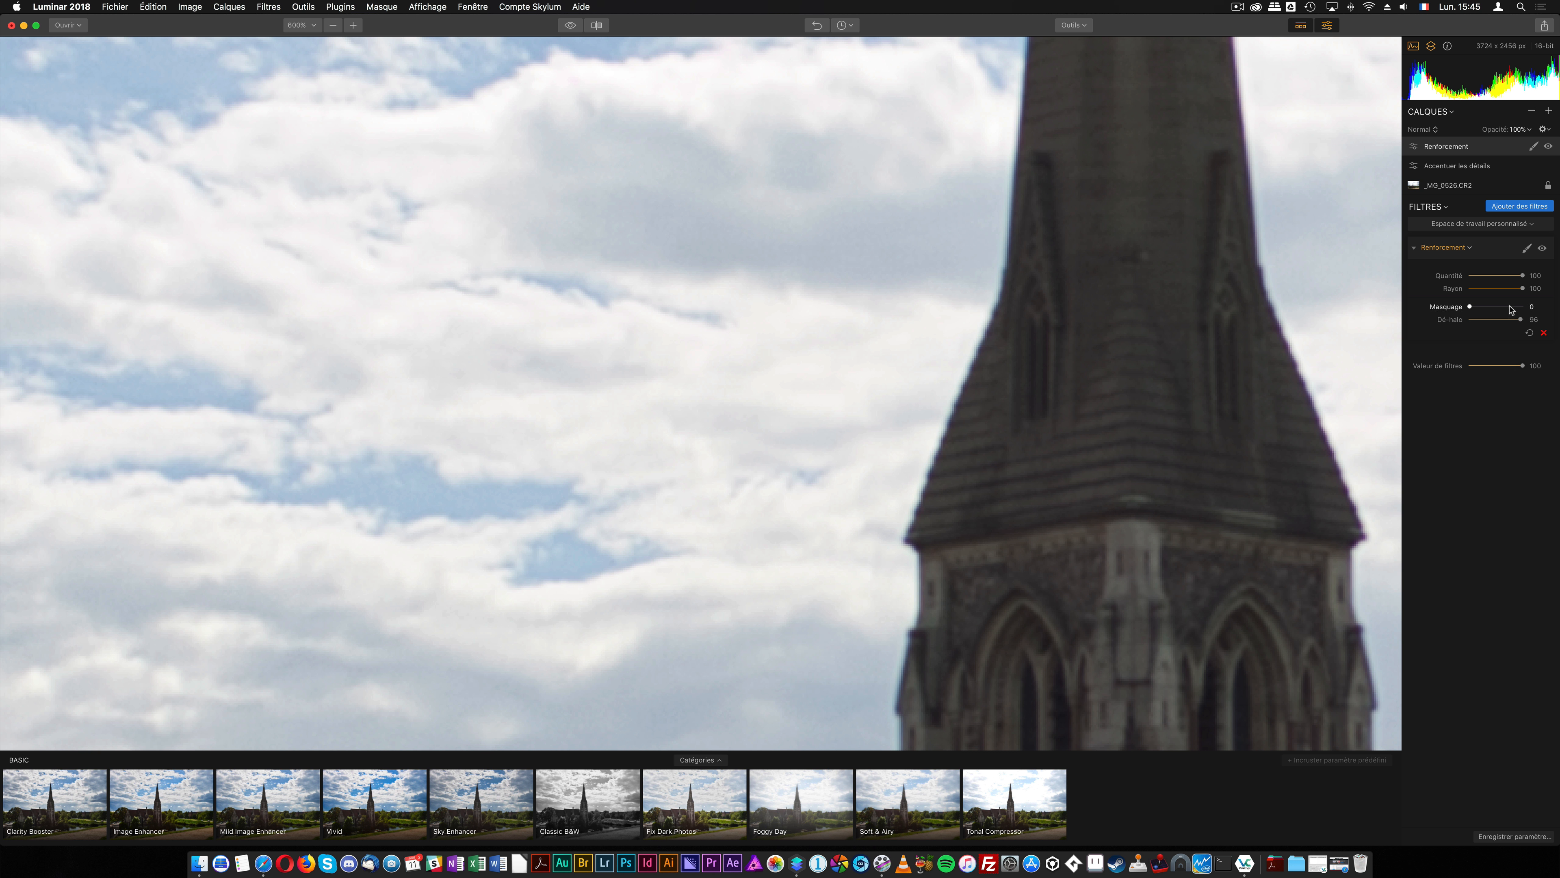
Step: Reduce the Renforcement filter to Quantité 48, Rayon 30 and Dé-halo 28, checking the steeple edges
click(1485, 320)
drag(1485, 324, 1494, 278)
drag(1296, 283, 1114, 421)
mouse_move(1498, 329)
mouse_down()
mouse_move(1470, 324)
mouse_move(1499, 321)
mouse_move(1485, 321)
mouse_up()
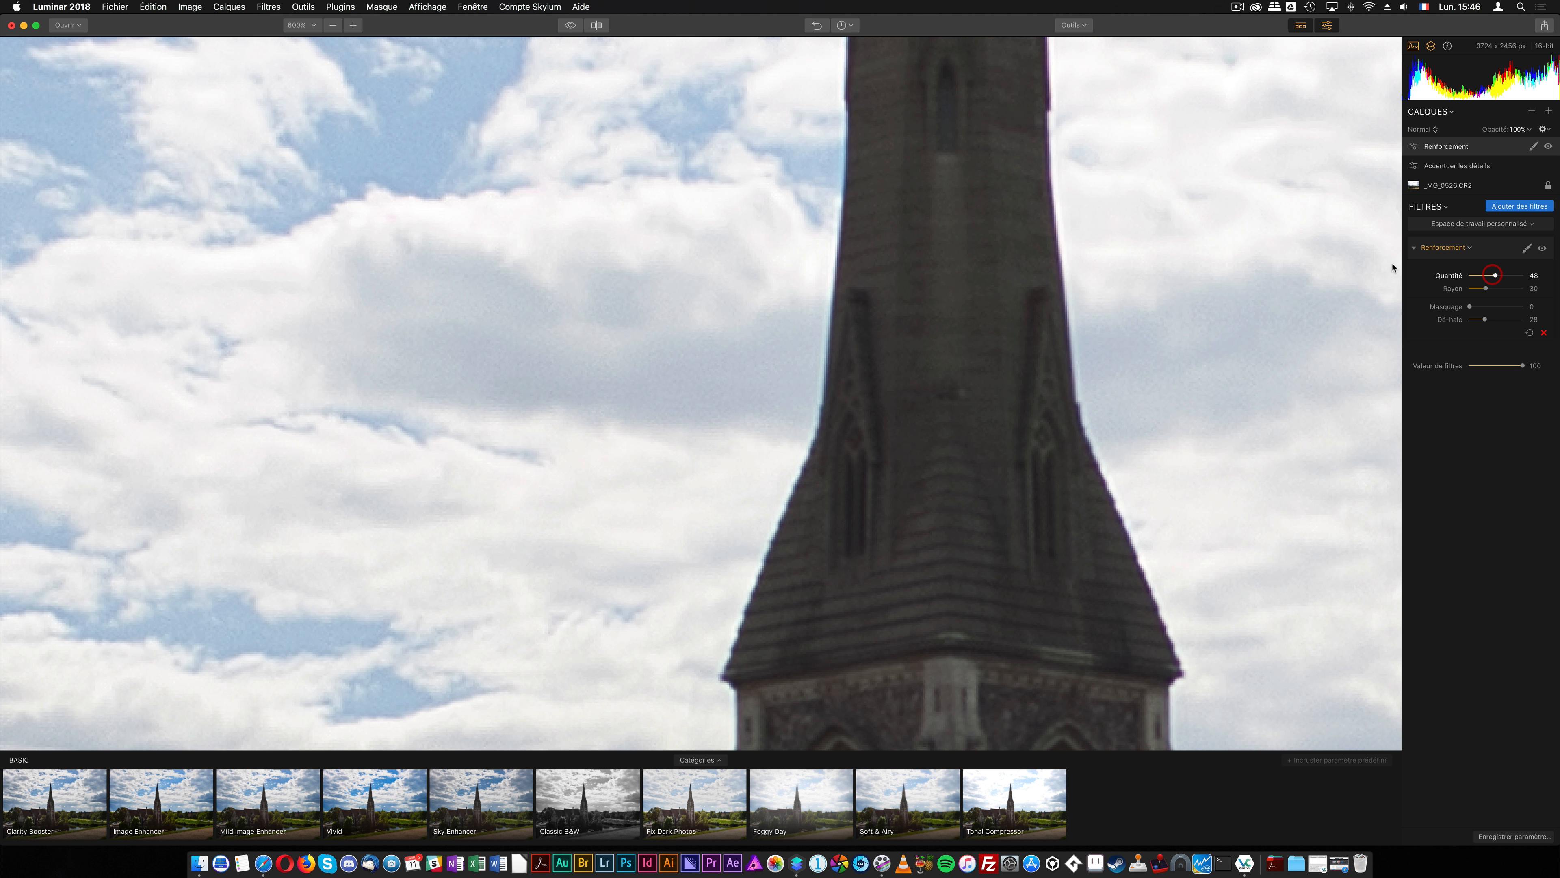
Step: Compare the photo with and without the sharpening at 100% zoom and around the steeple at 300%
click(318, 30)
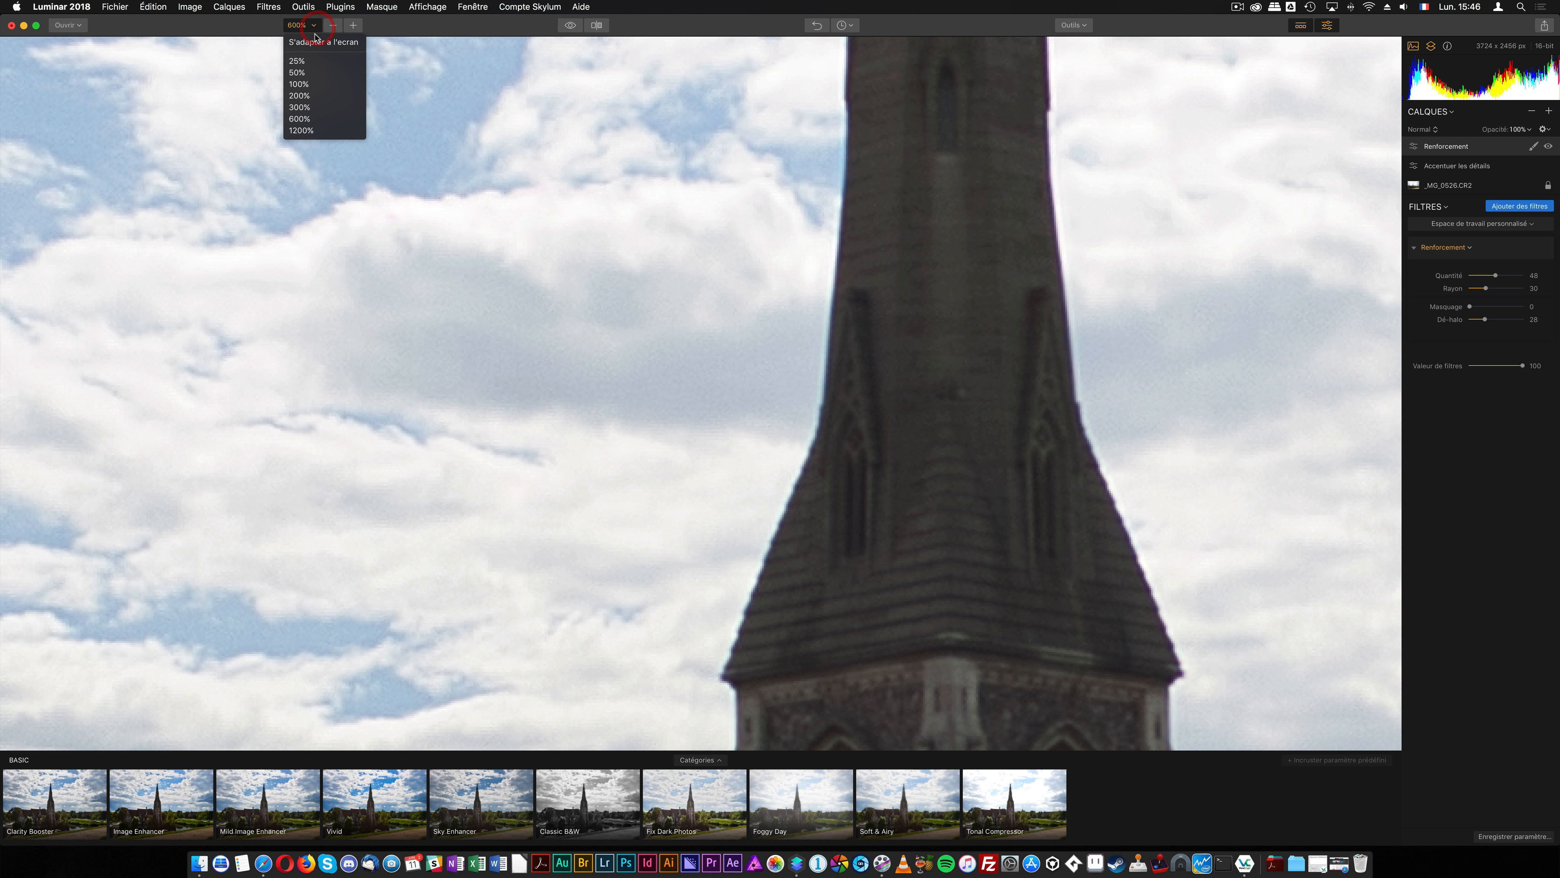
click(314, 84)
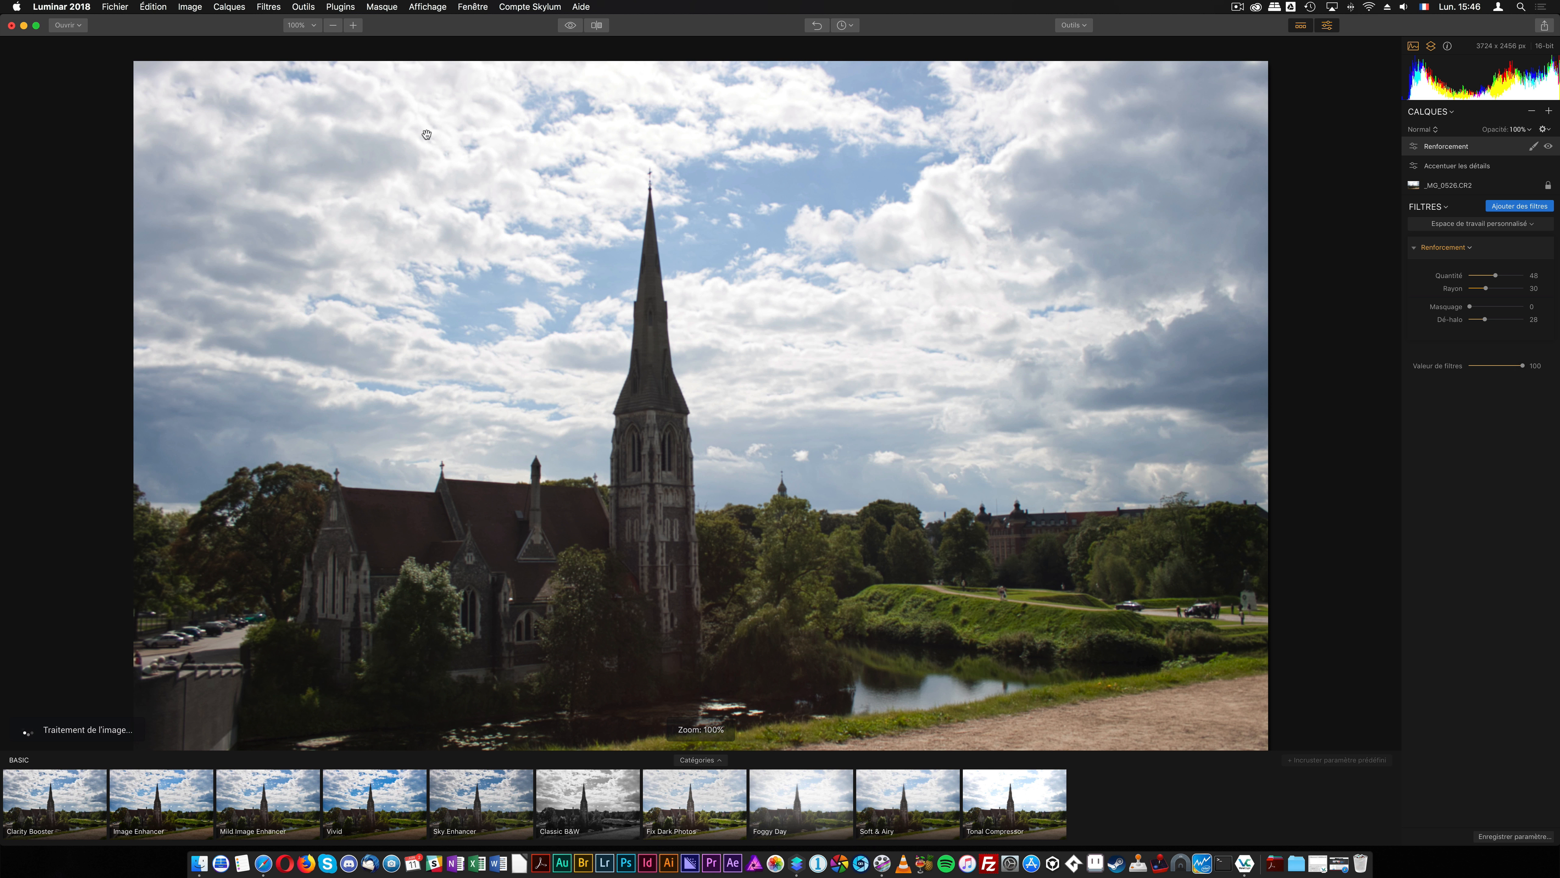
click(1548, 148)
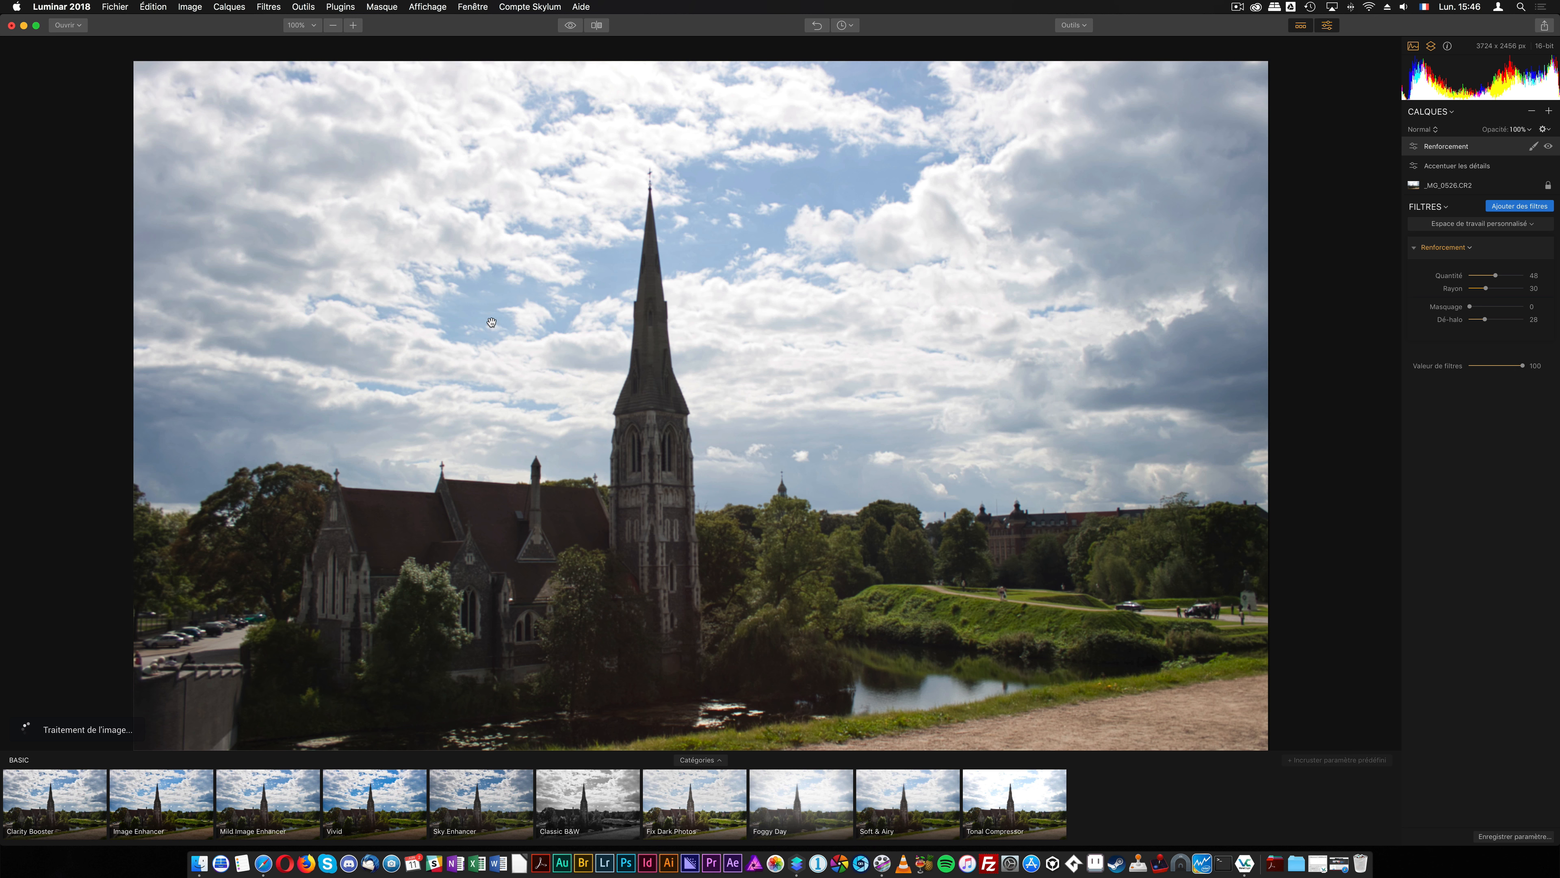
click(353, 25)
click(353, 26)
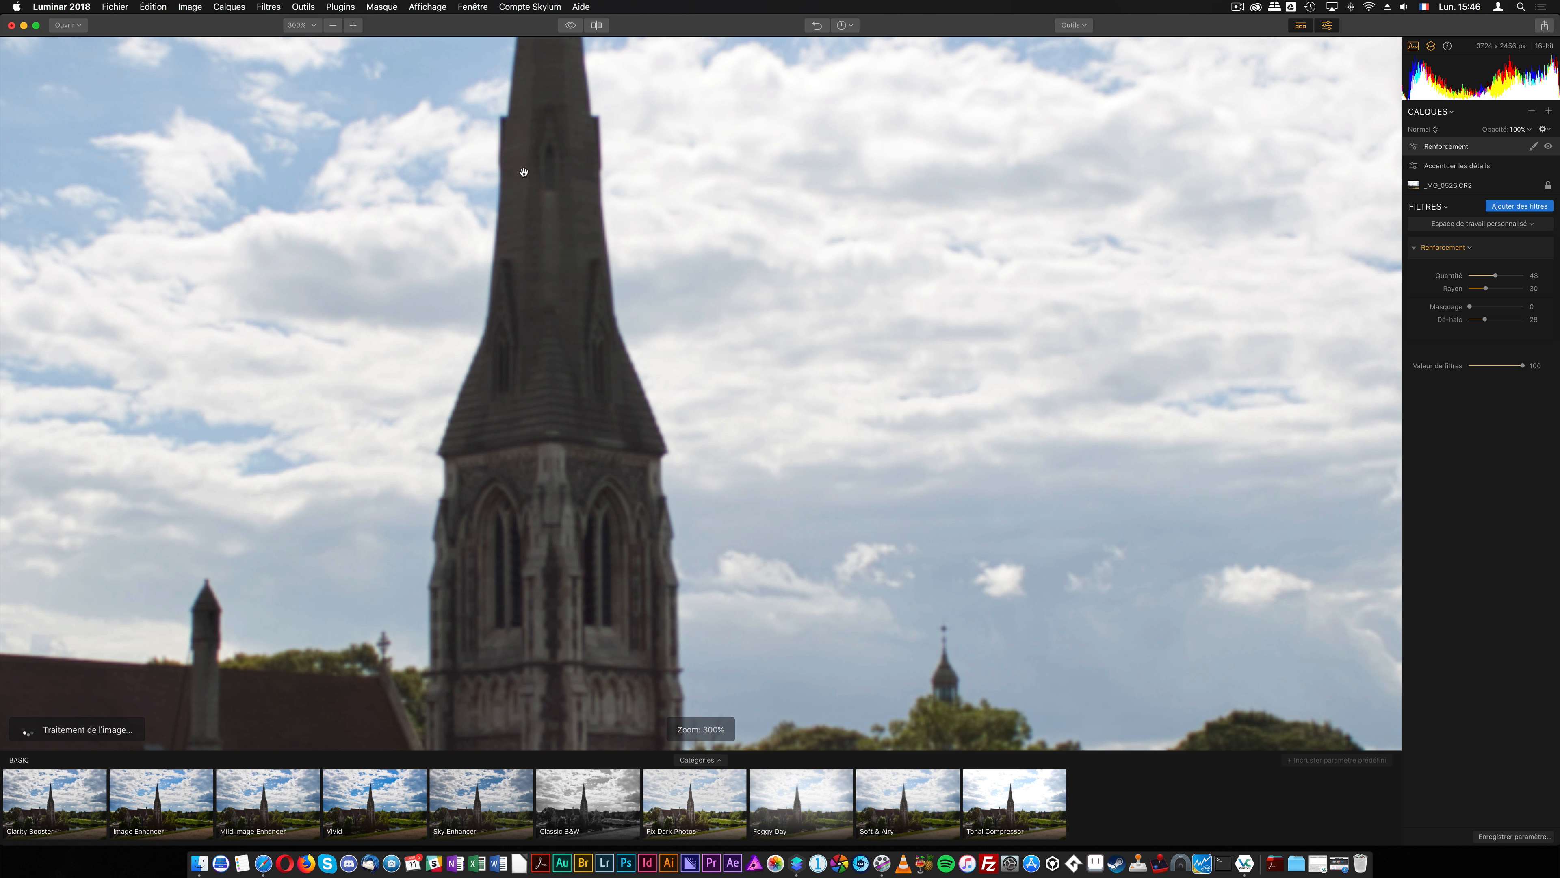
drag(523, 173, 750, 332)
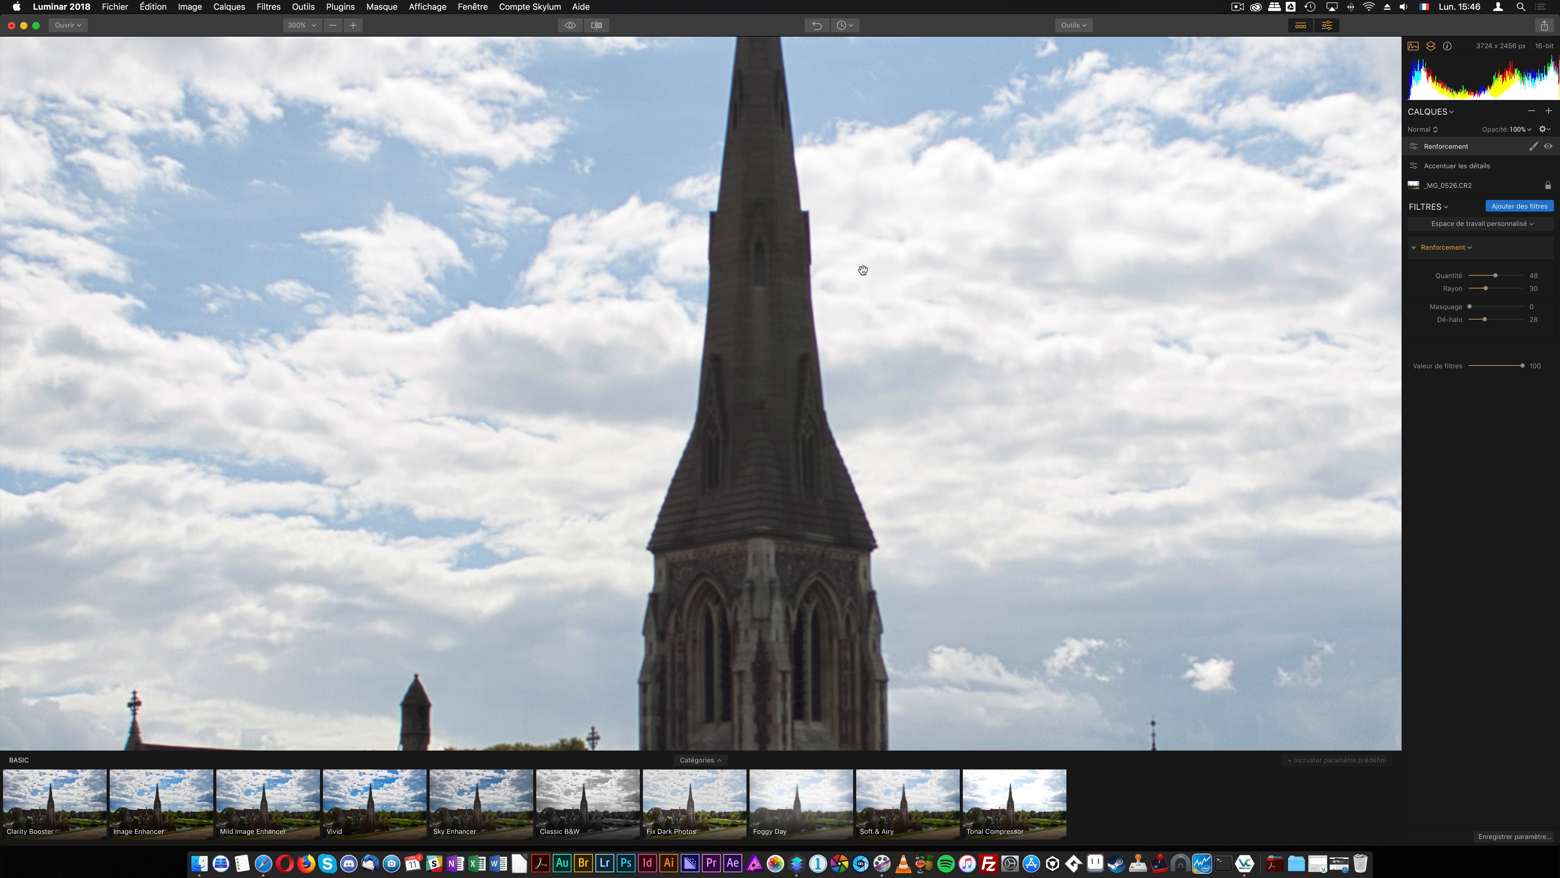
click(1549, 146)
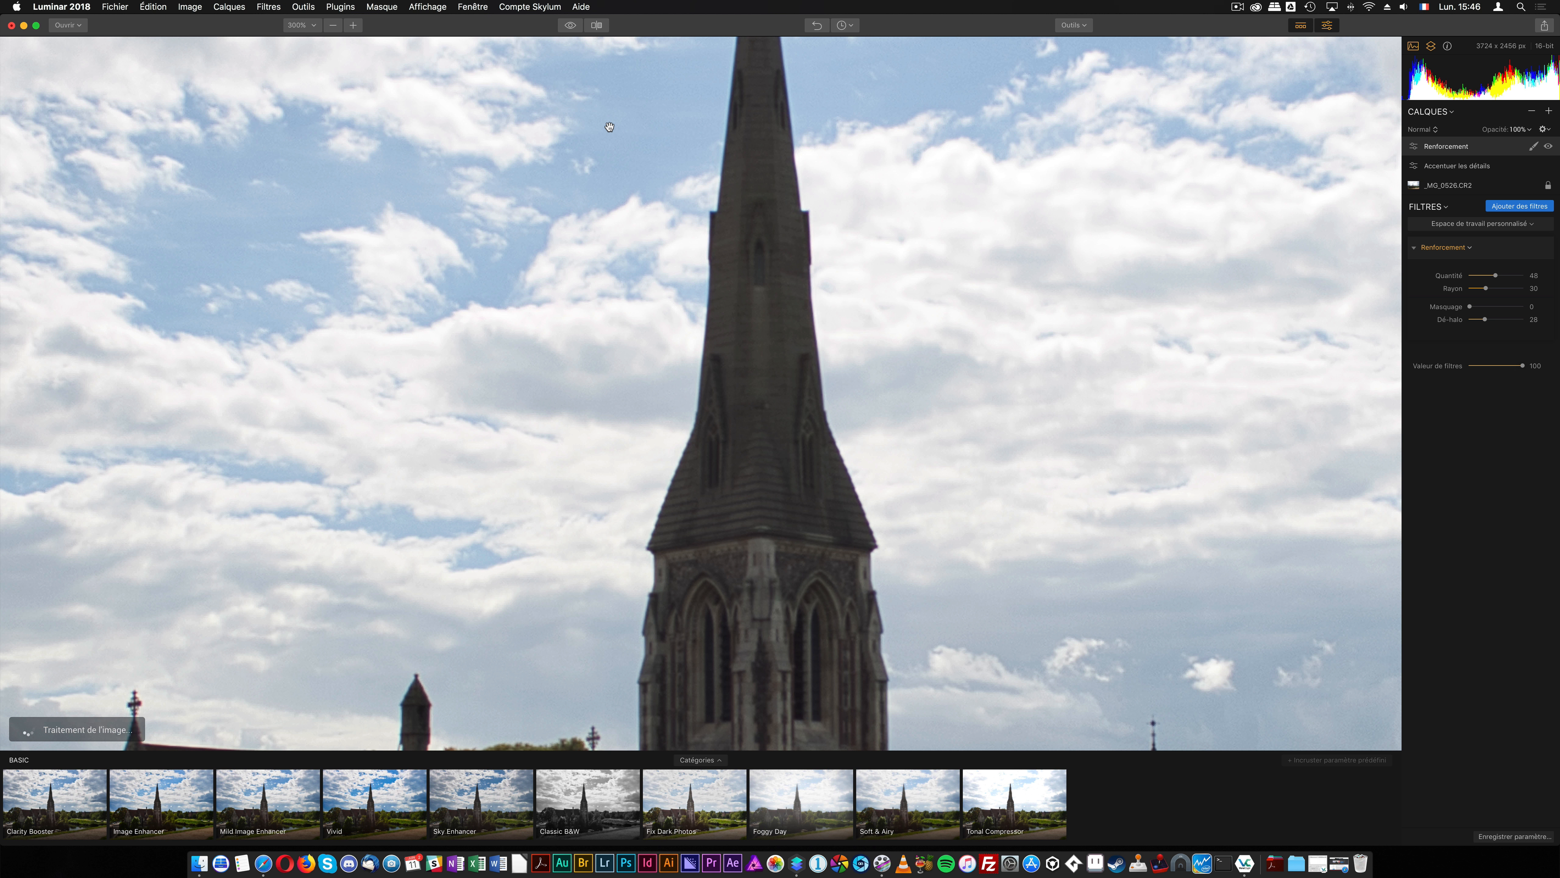
click(572, 26)
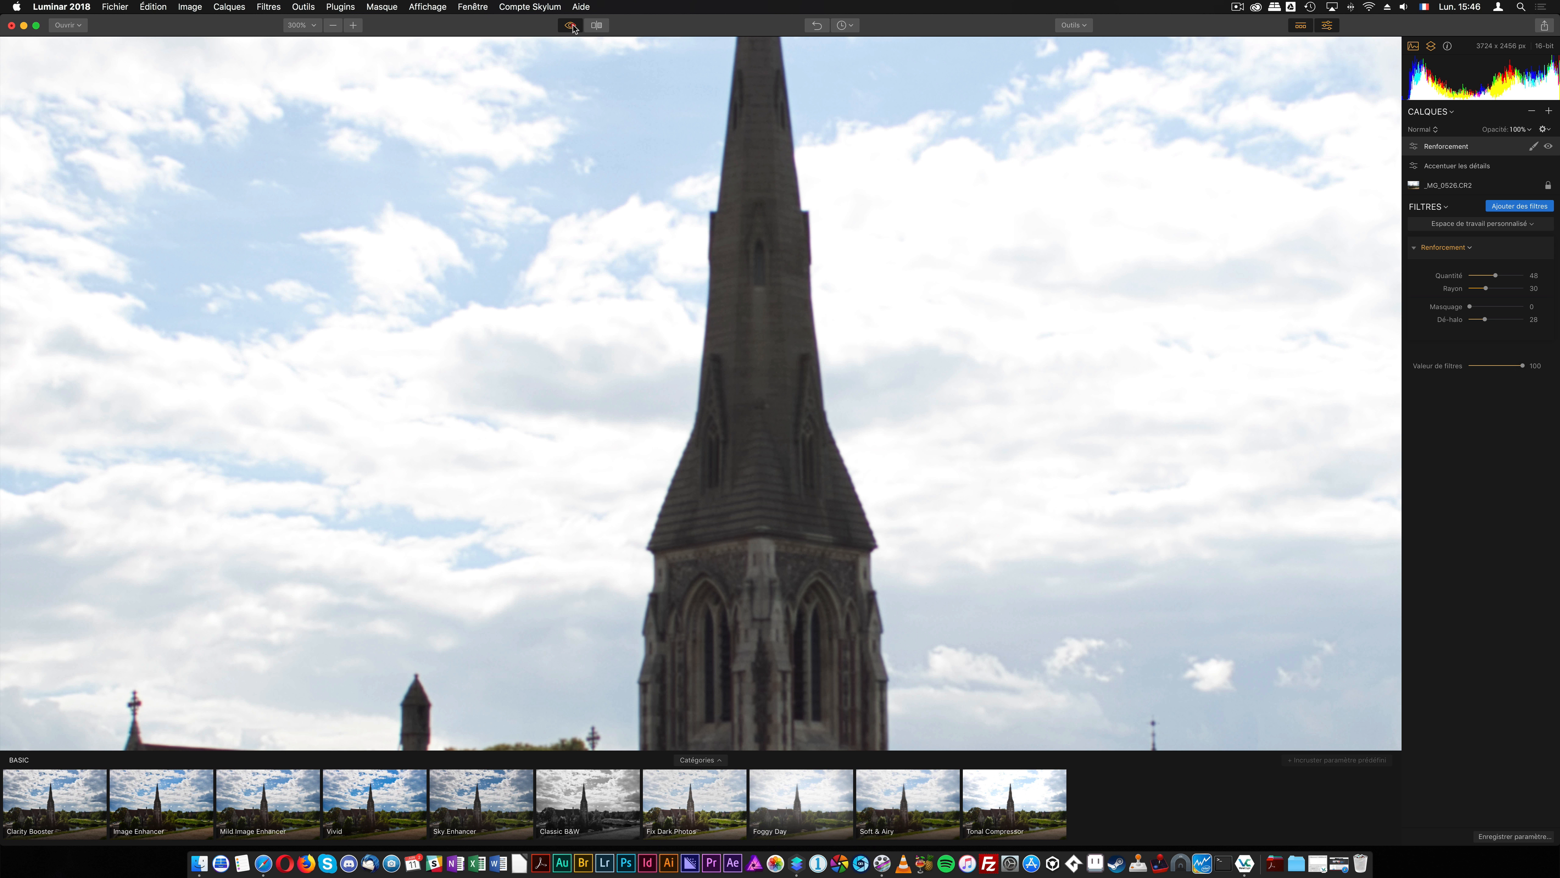
click(571, 26)
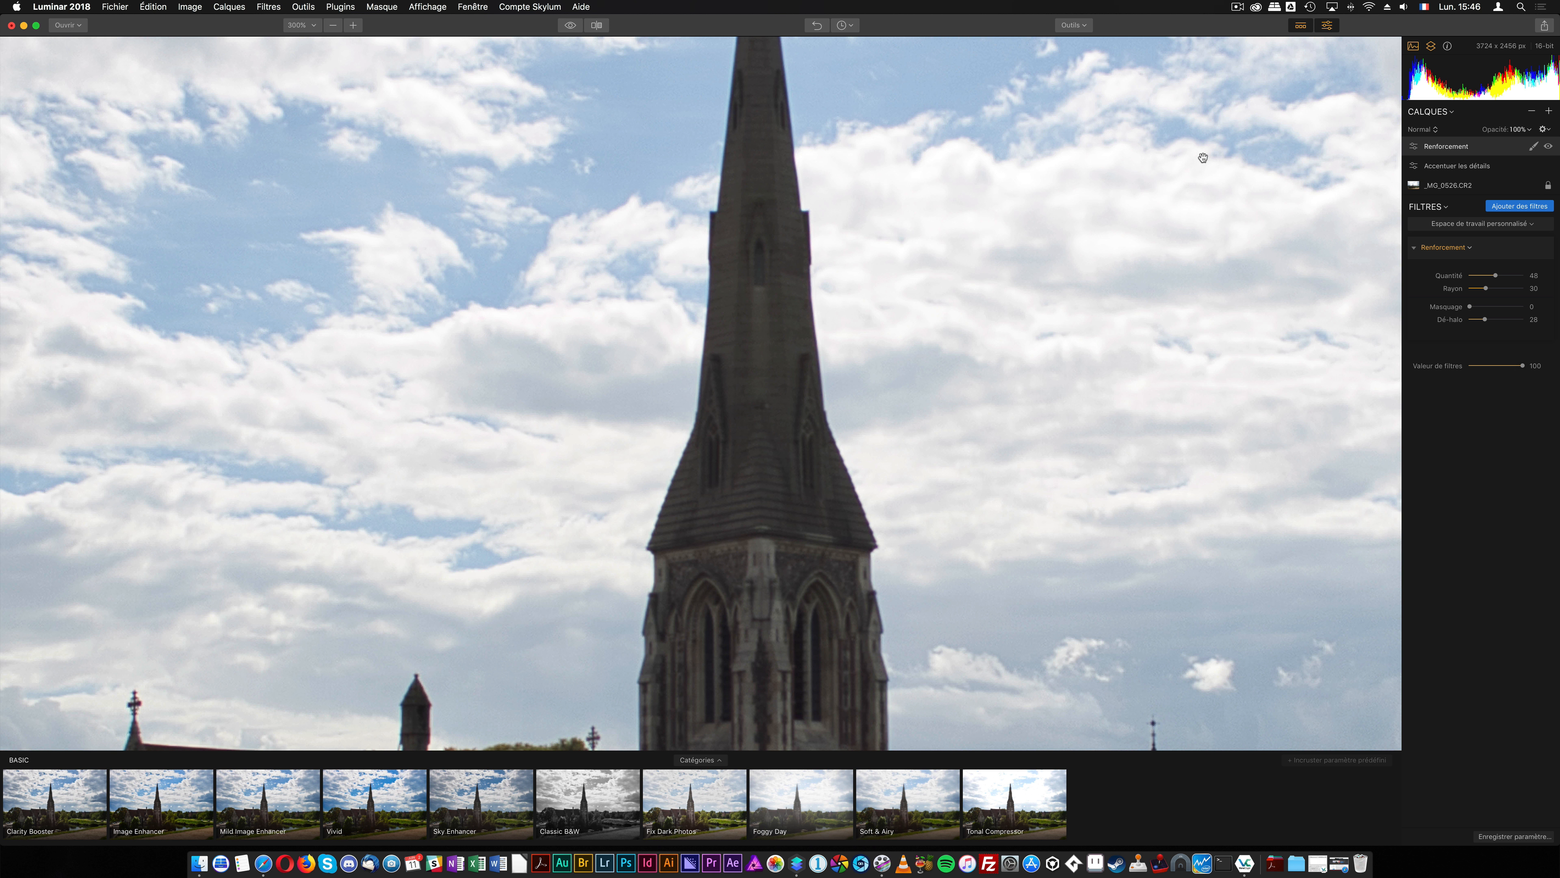
Step: Preview the original from the base RAW layer and reset that layer's Hautes lum. to 0
click(1448, 185)
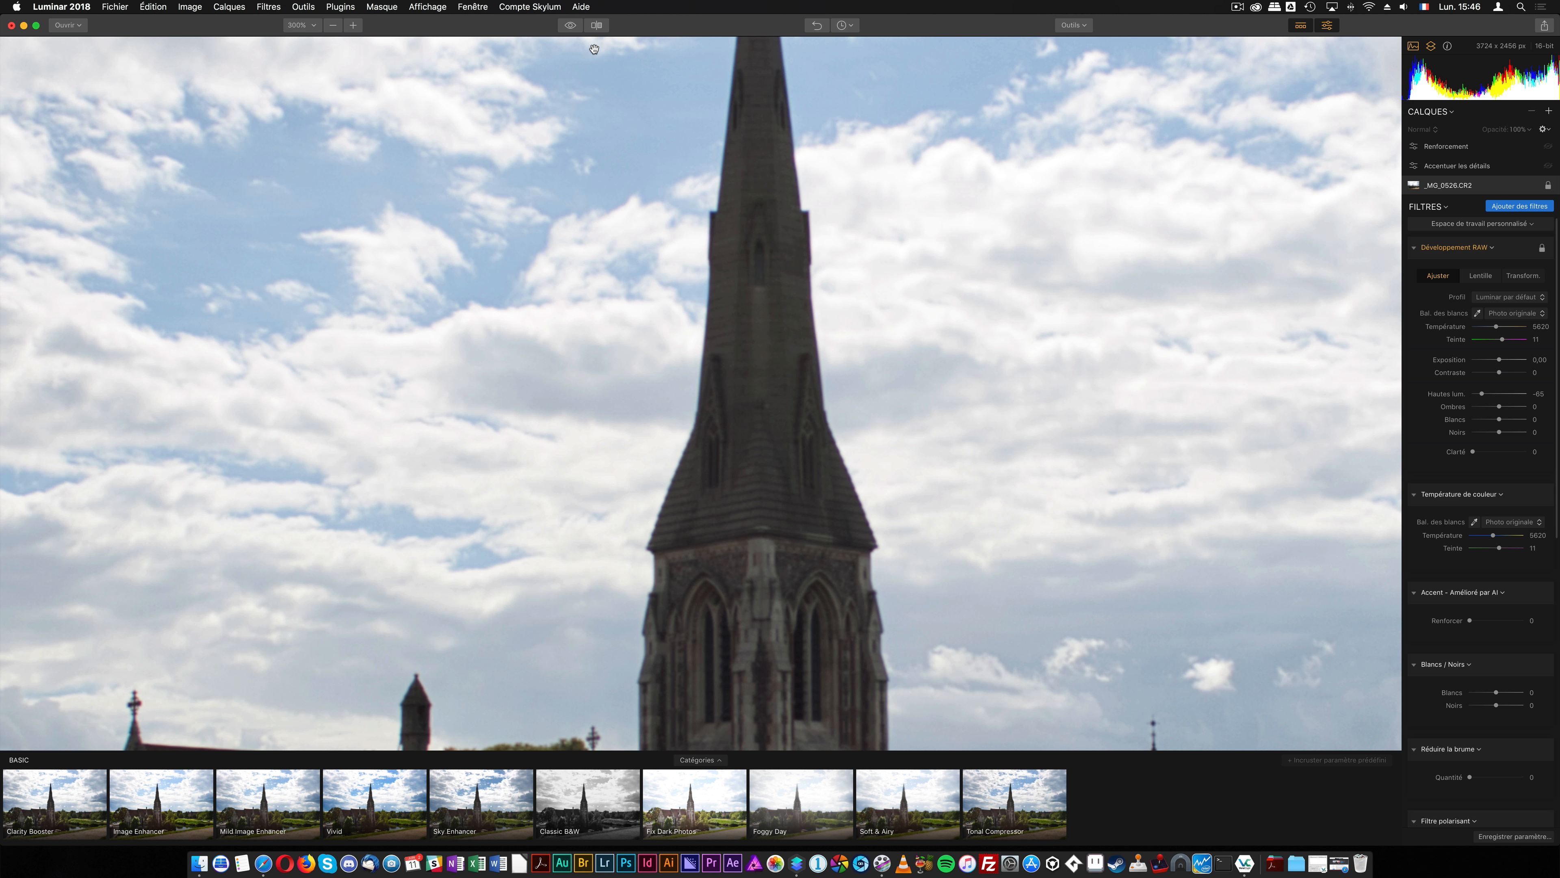
click(570, 25)
click(570, 25)
double_click(1482, 394)
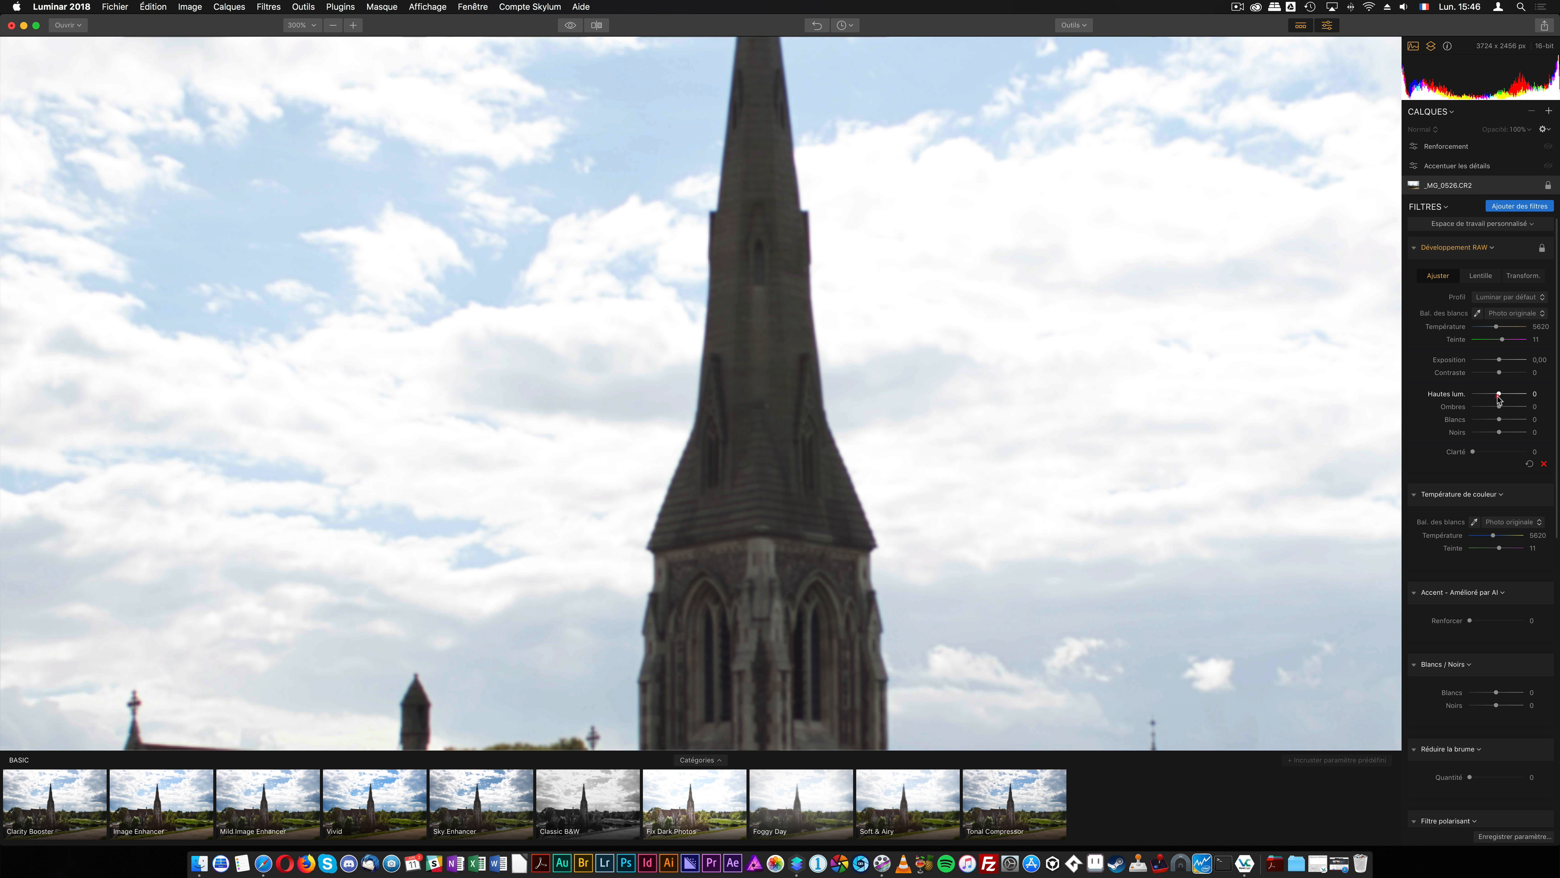
Step: Examine the church tower, roofs and trees at 300% zoom, comparing before and after on the base and Renforcement layers
drag(891, 504, 947, 182)
drag(923, 353, 811, 251)
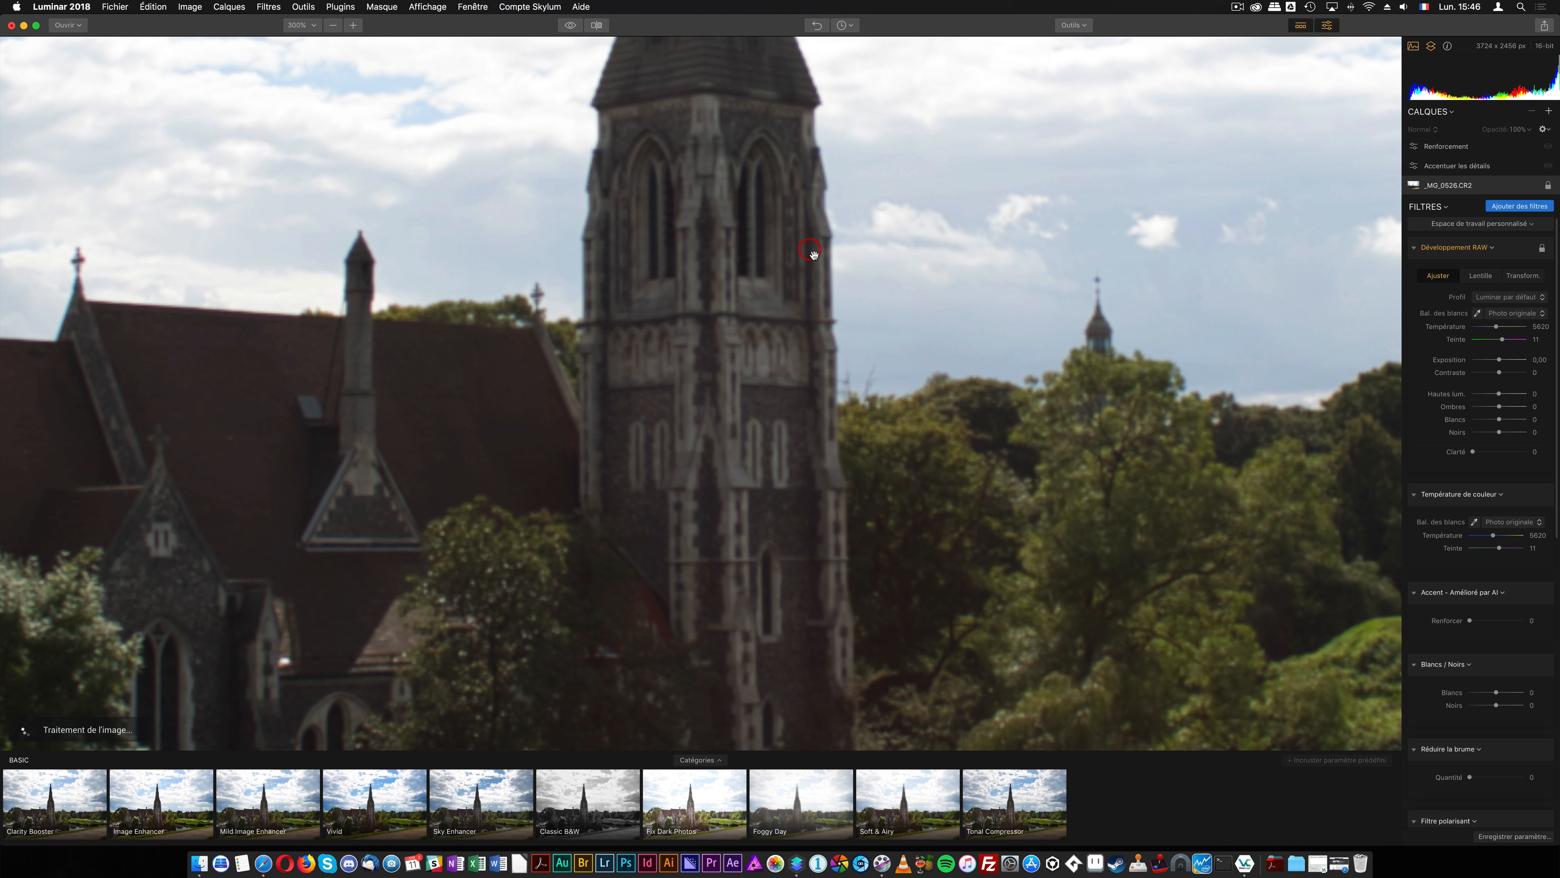
click(570, 25)
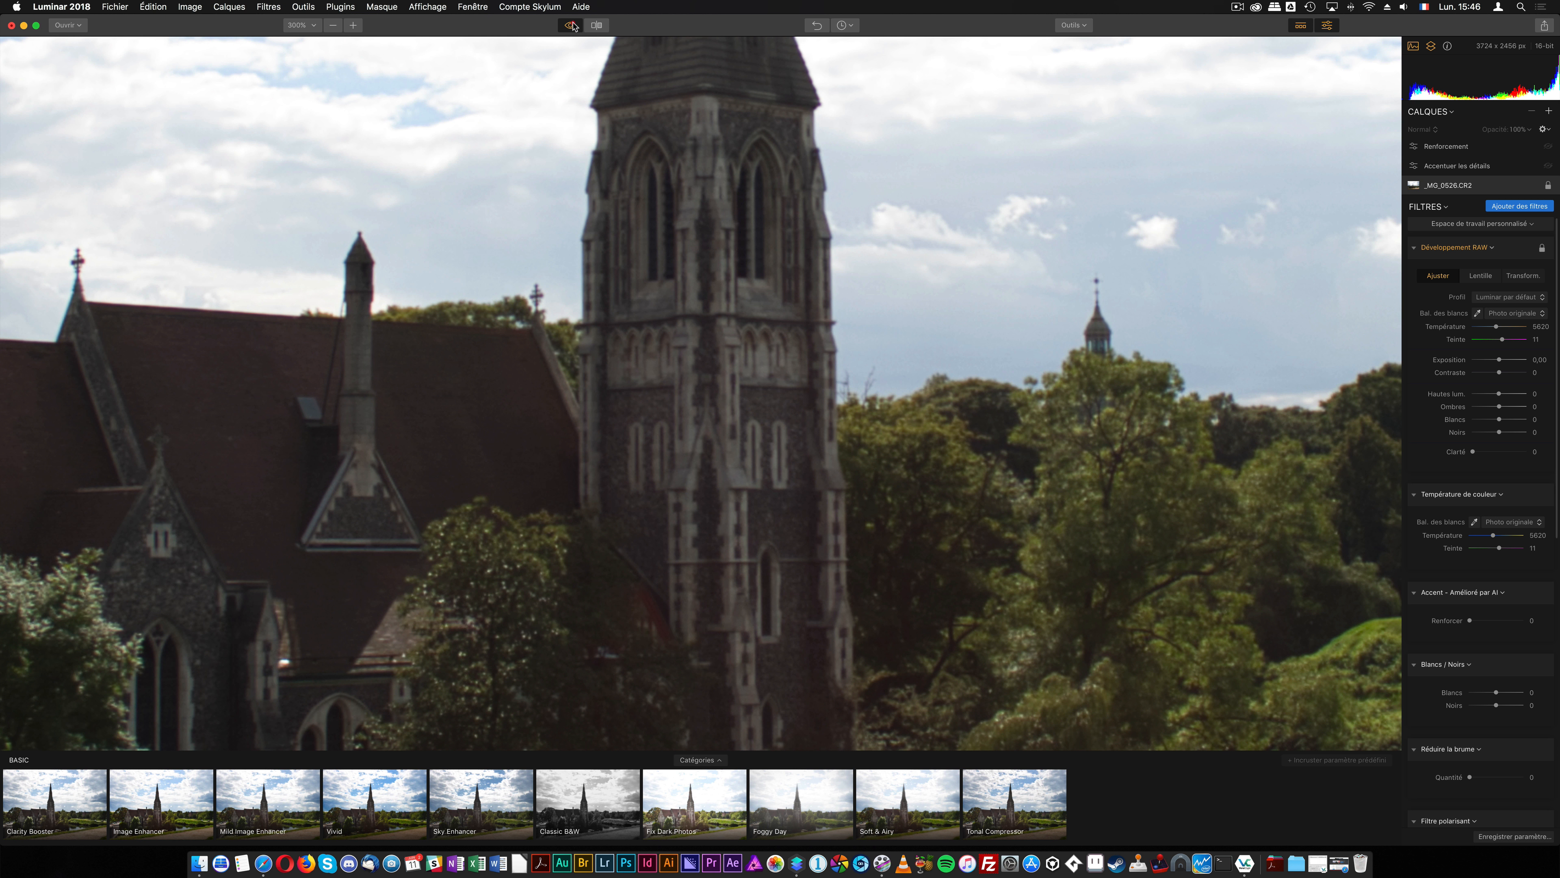
click(571, 25)
click(1454, 150)
click(572, 25)
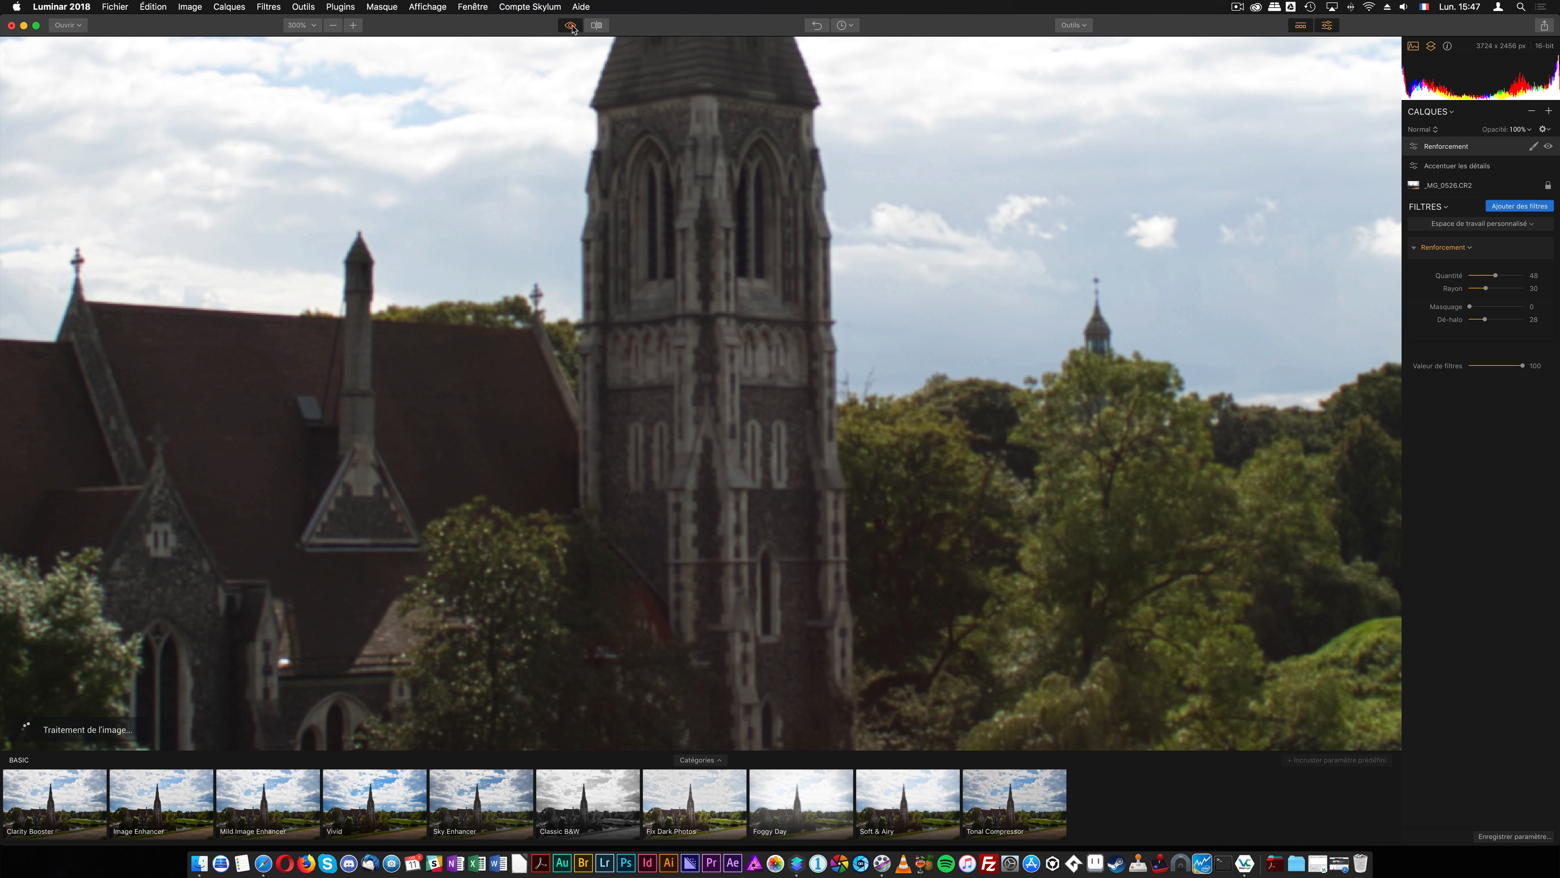
click(571, 25)
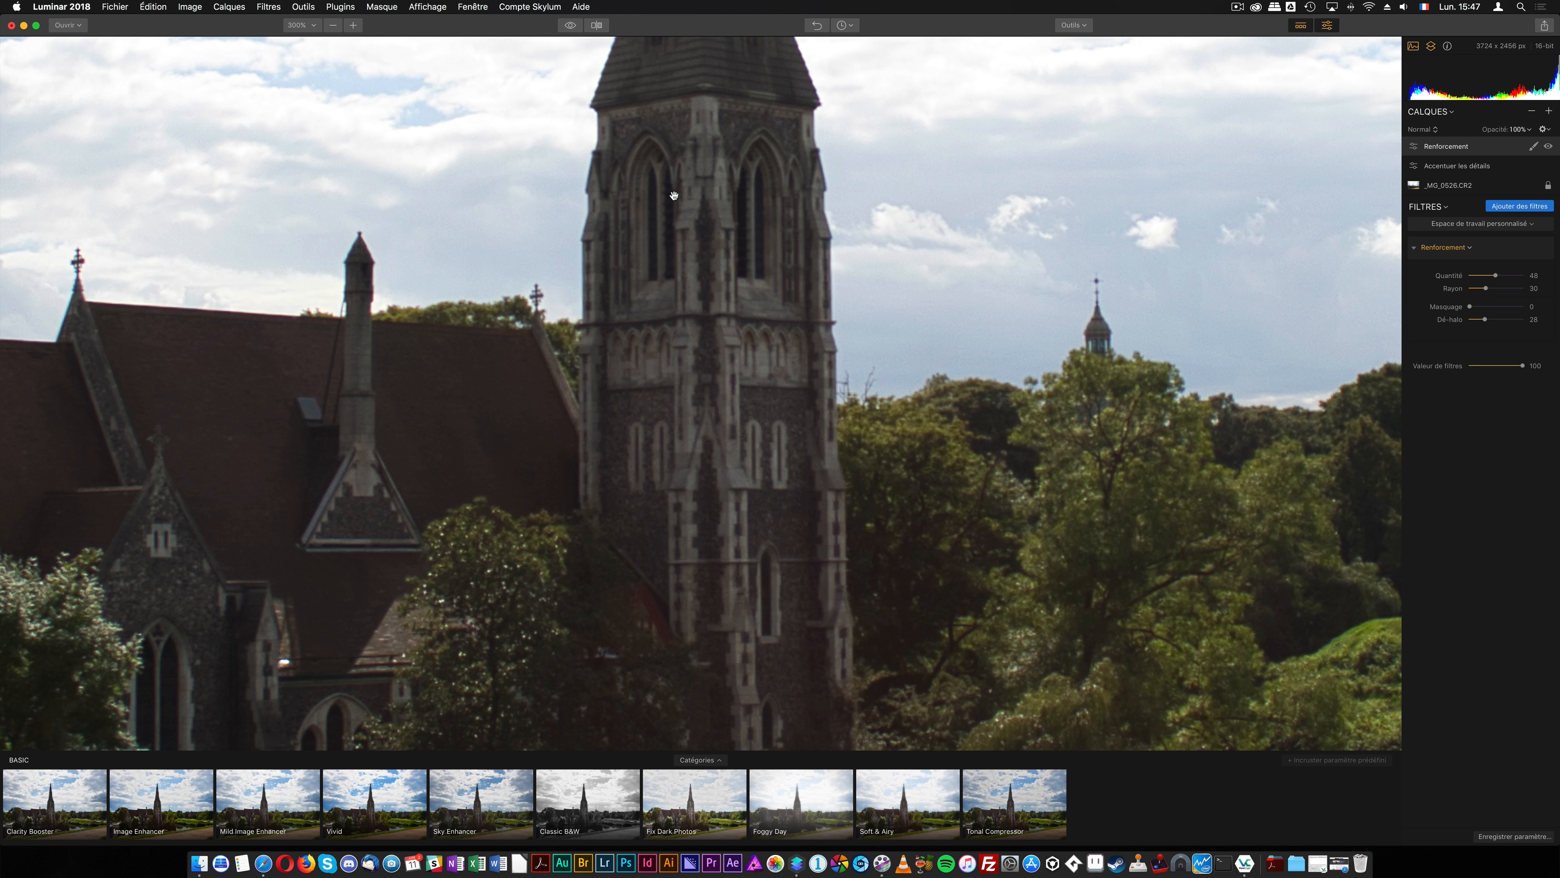
drag(704, 236, 645, 230)
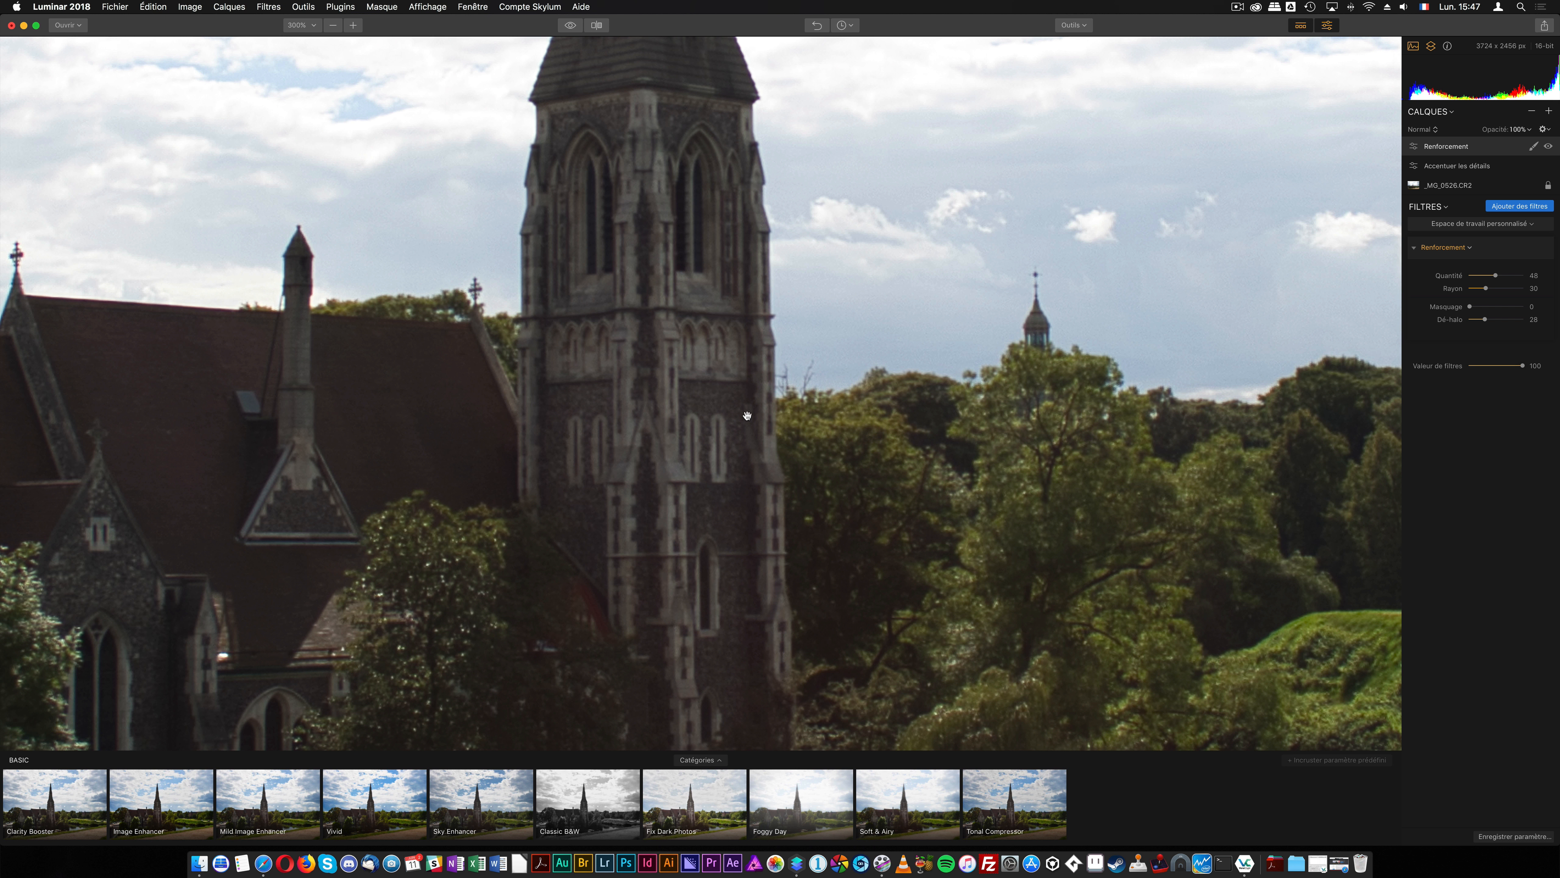
click(567, 26)
Step: Set the Renforcement filter's Quantité to 80 and compare the whole photo before and after at 100% zoom
click(333, 25)
click(333, 25)
drag(1495, 276, 1513, 276)
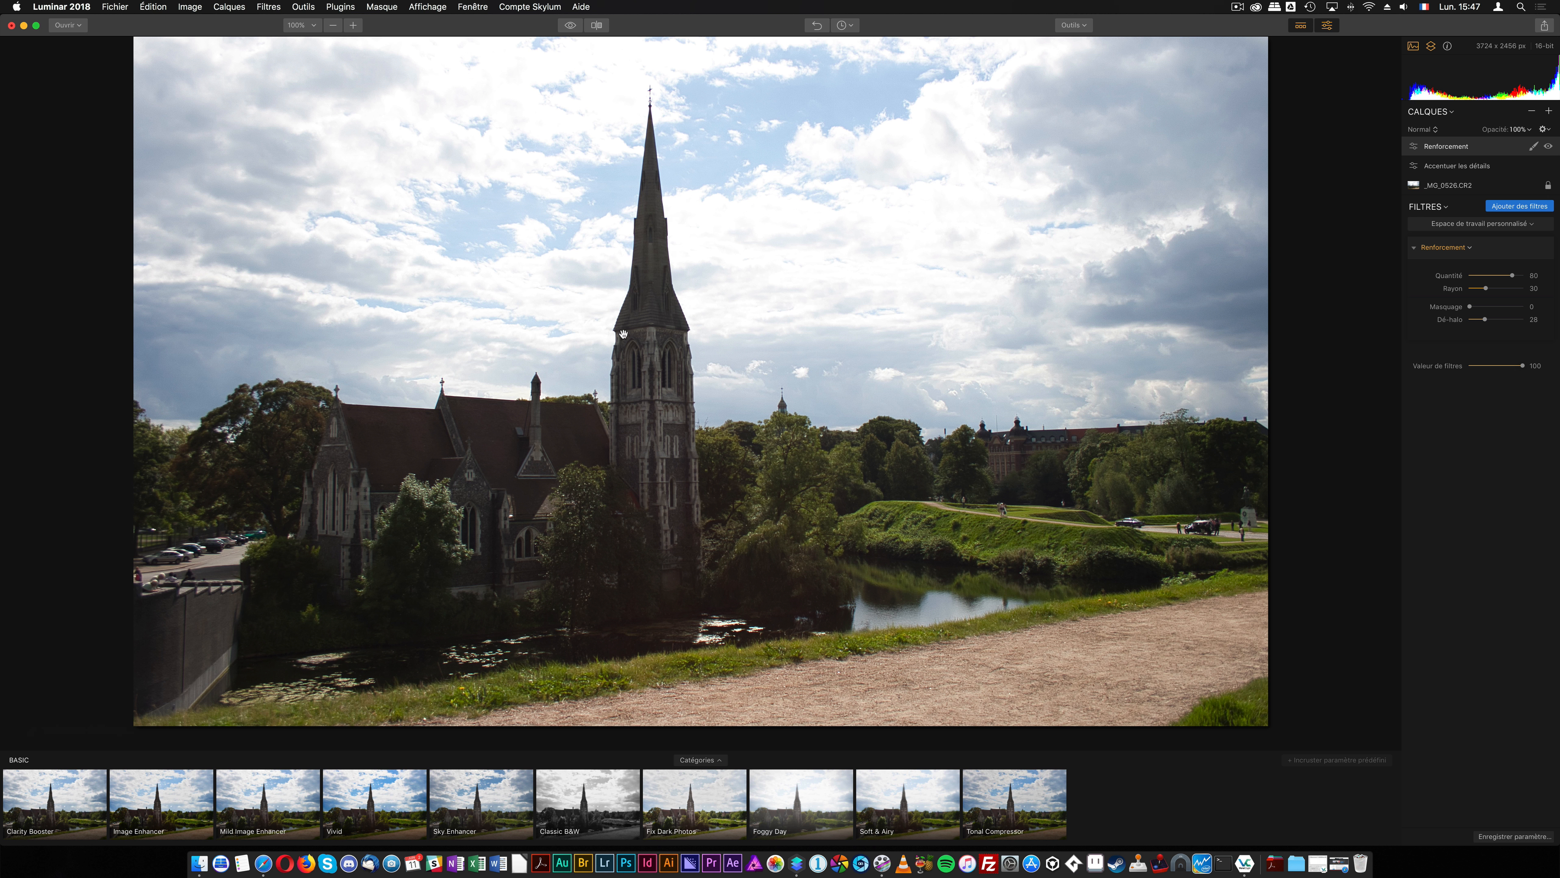
click(573, 23)
click(574, 23)
click(574, 23)
click(572, 27)
click(572, 26)
click(572, 26)
Step: Lower Hautes lum. to -64 in the base layer's RAW development
click(1462, 186)
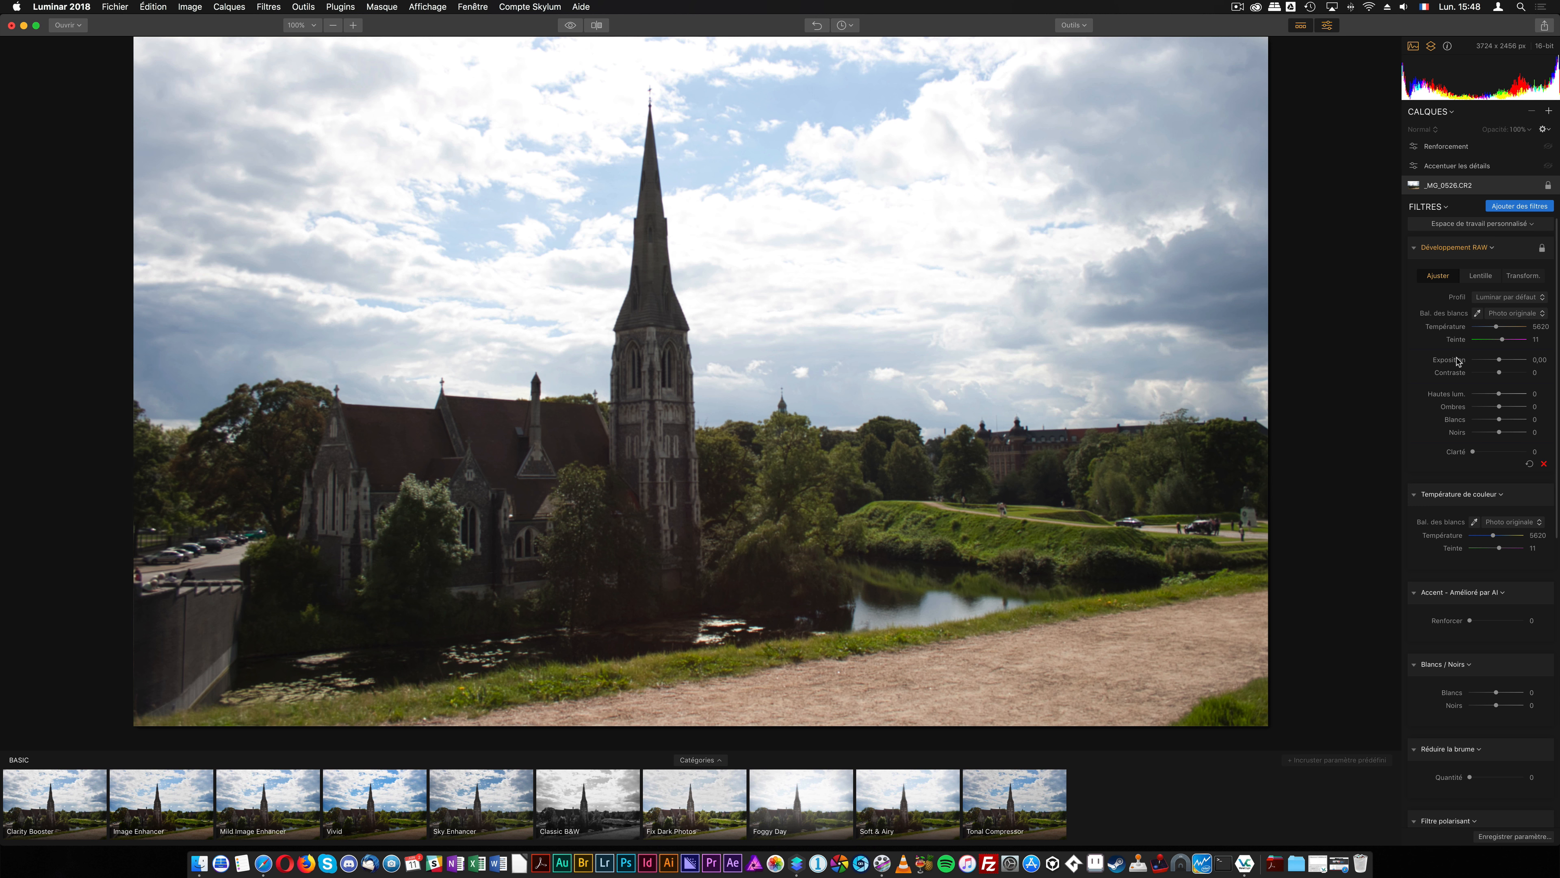
drag(1500, 394, 1482, 396)
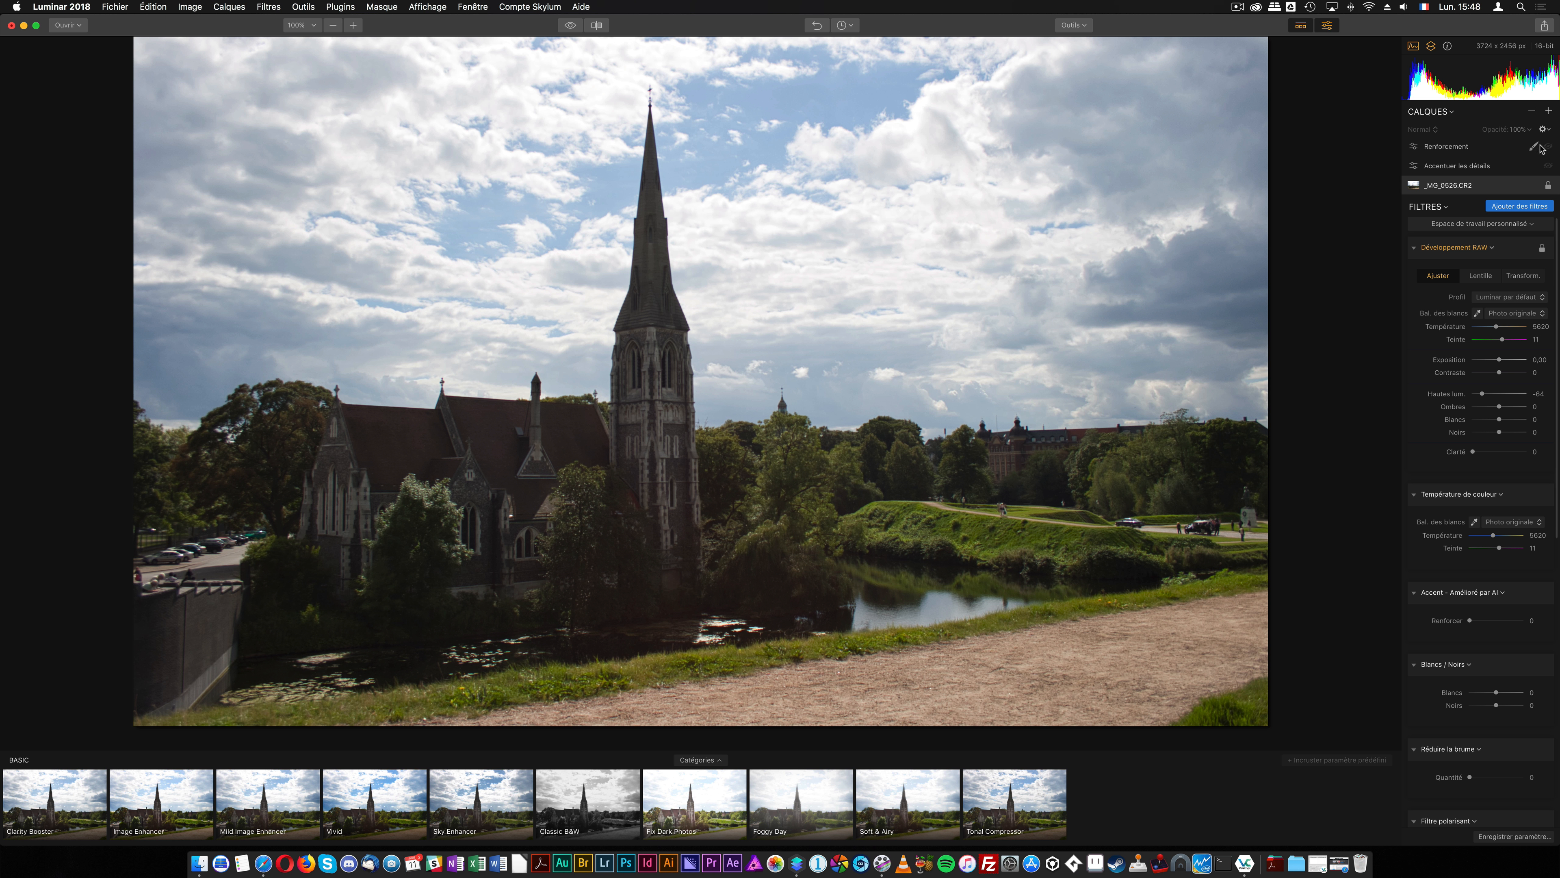
Step: Add the Accentuer les détails filter to the adjustment layer of the same name and close the filter catalogue
click(1509, 151)
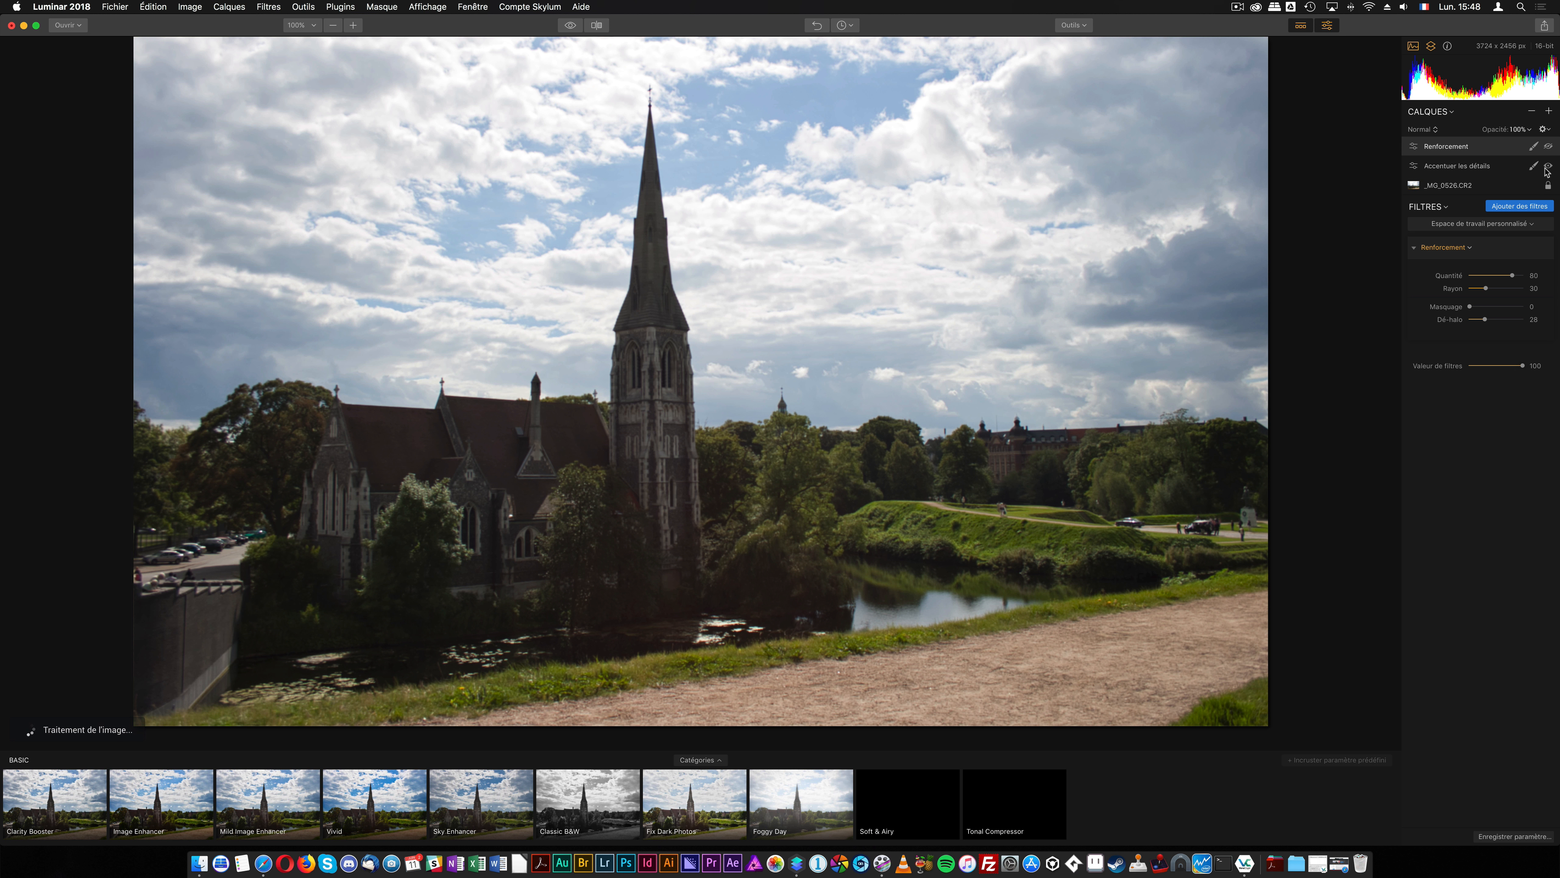
click(1465, 174)
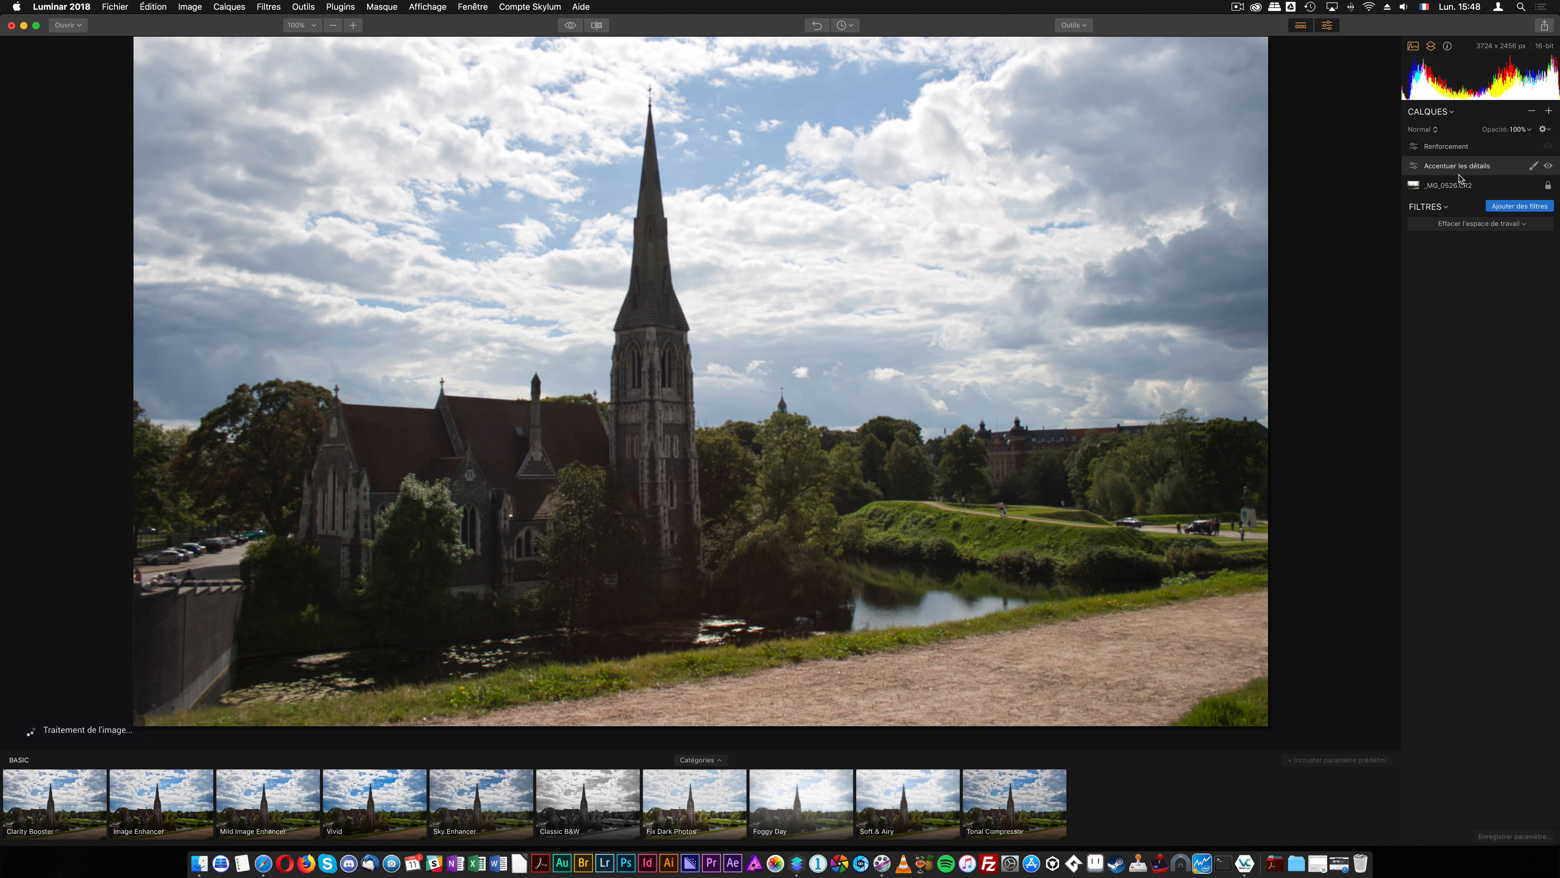
click(1511, 208)
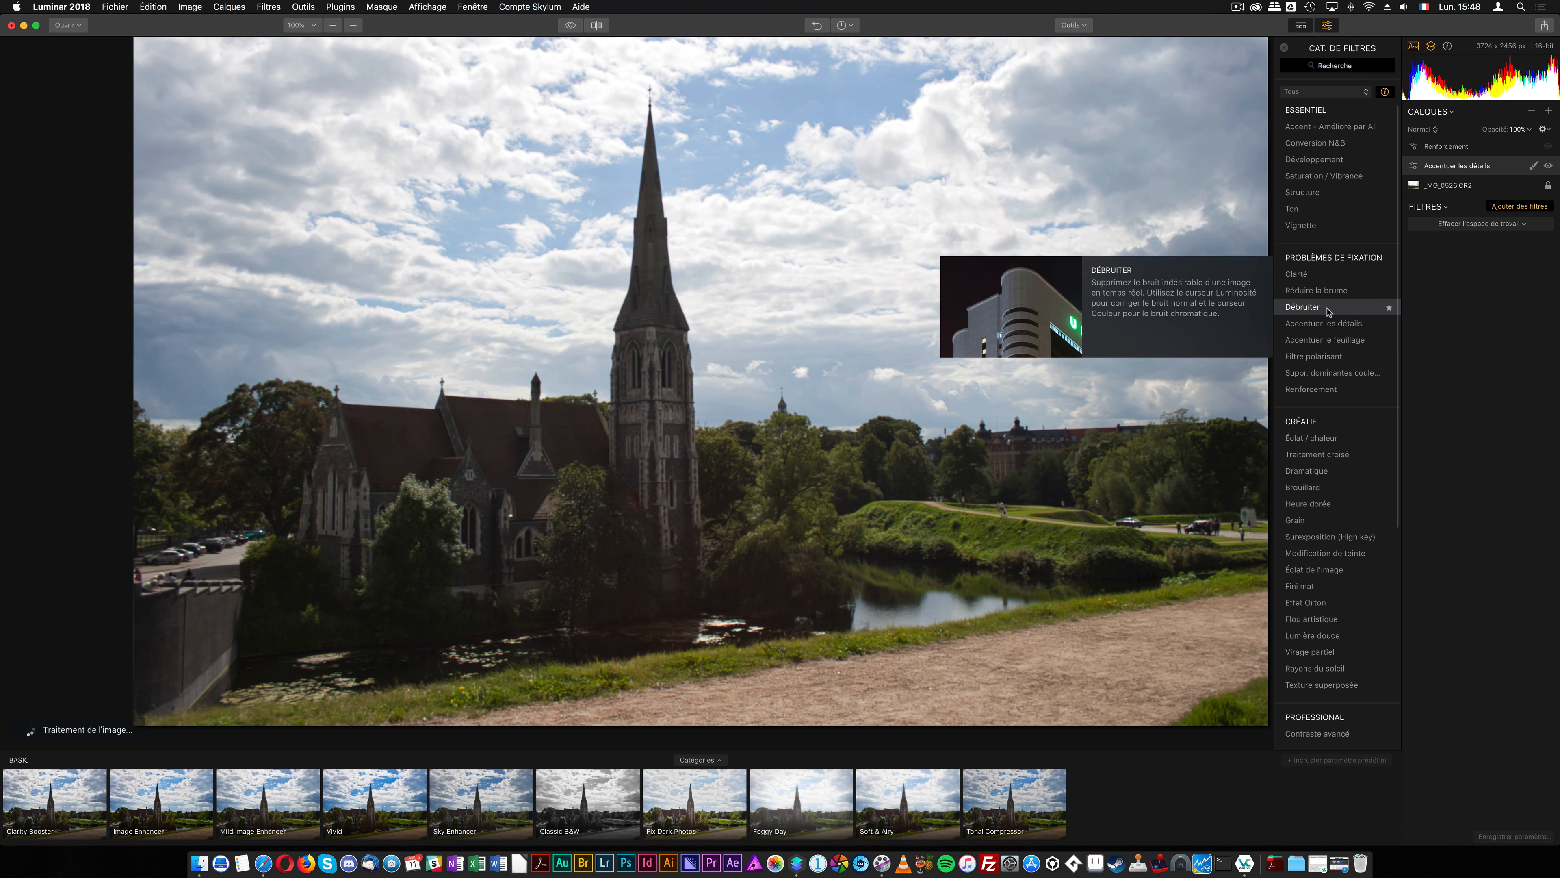
click(1324, 324)
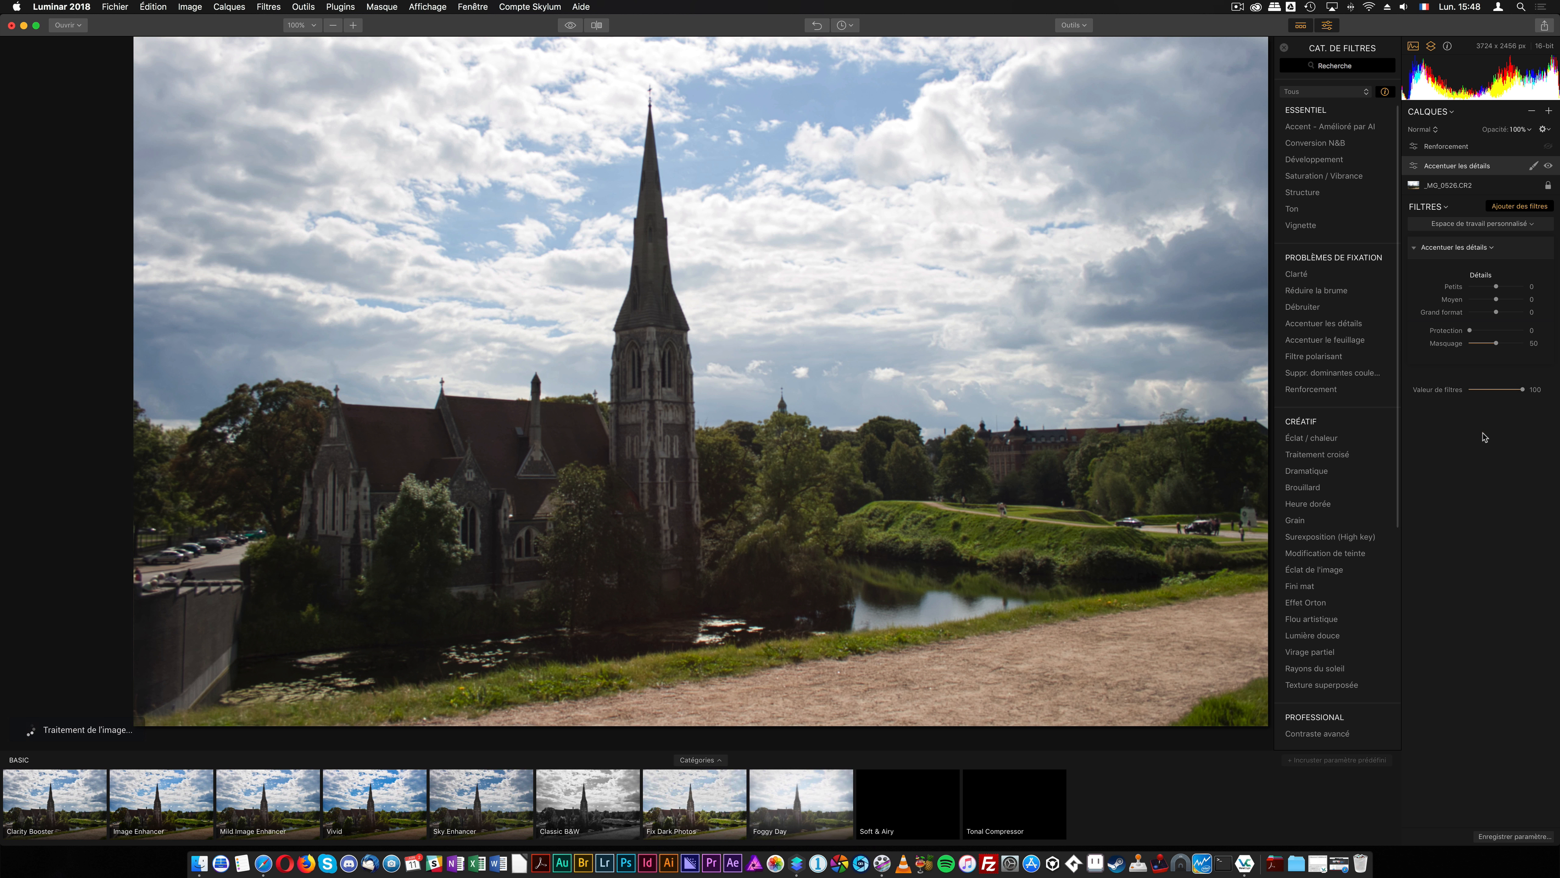
click(1283, 48)
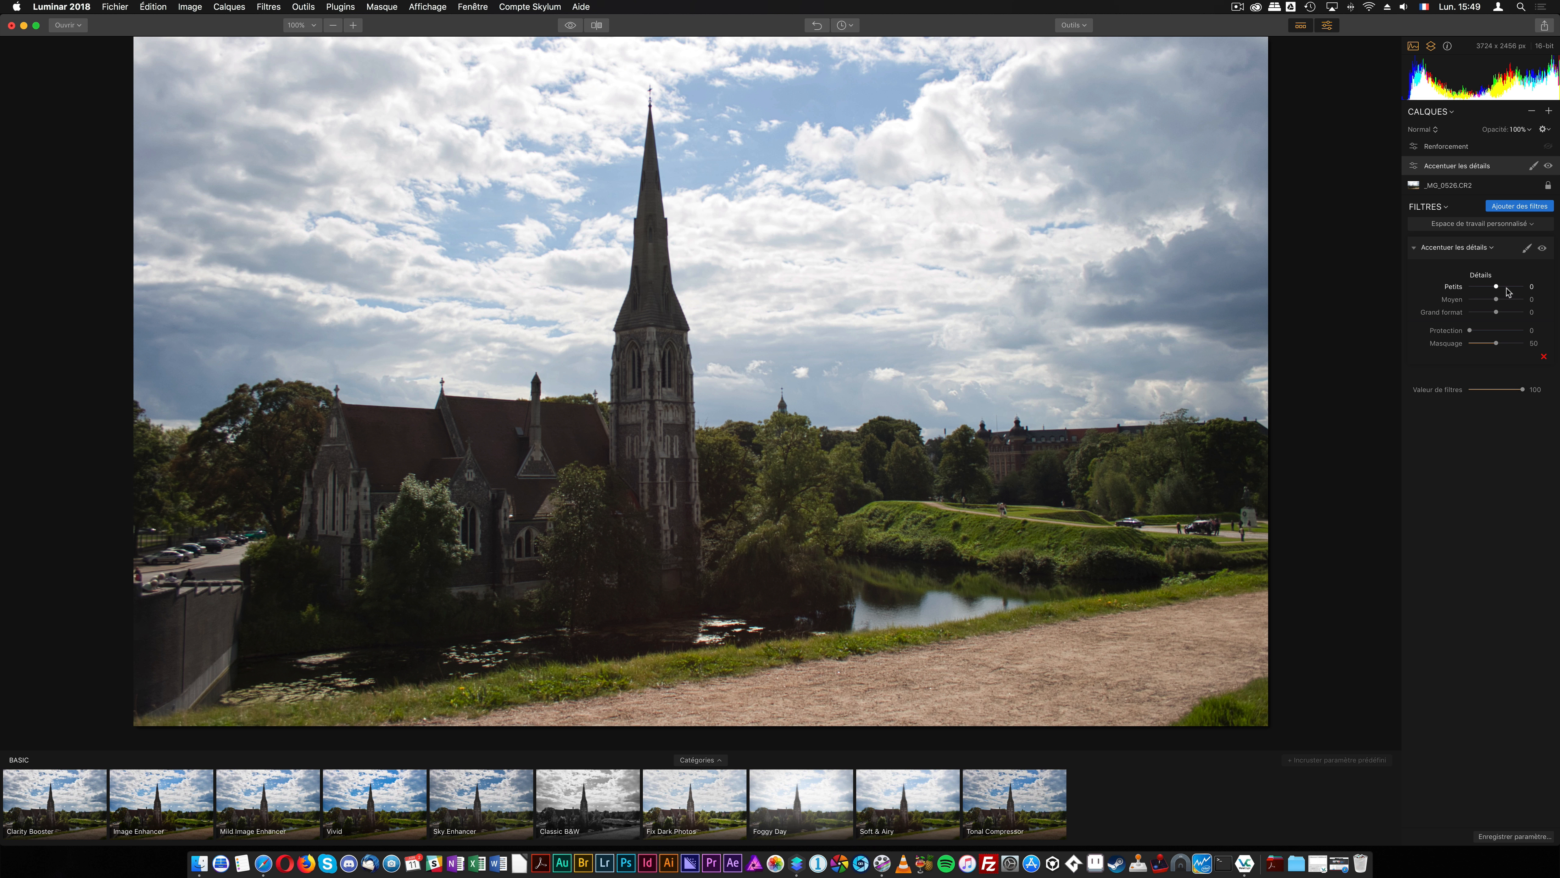
Step: Try Petits 80, Moyen 72 and Grand format 74 with a Protection of 77, and return Protection to 0
mouse_move(1496, 286)
mouse_down()
mouse_move(1507, 314)
mouse_move(1506, 287)
mouse_up()
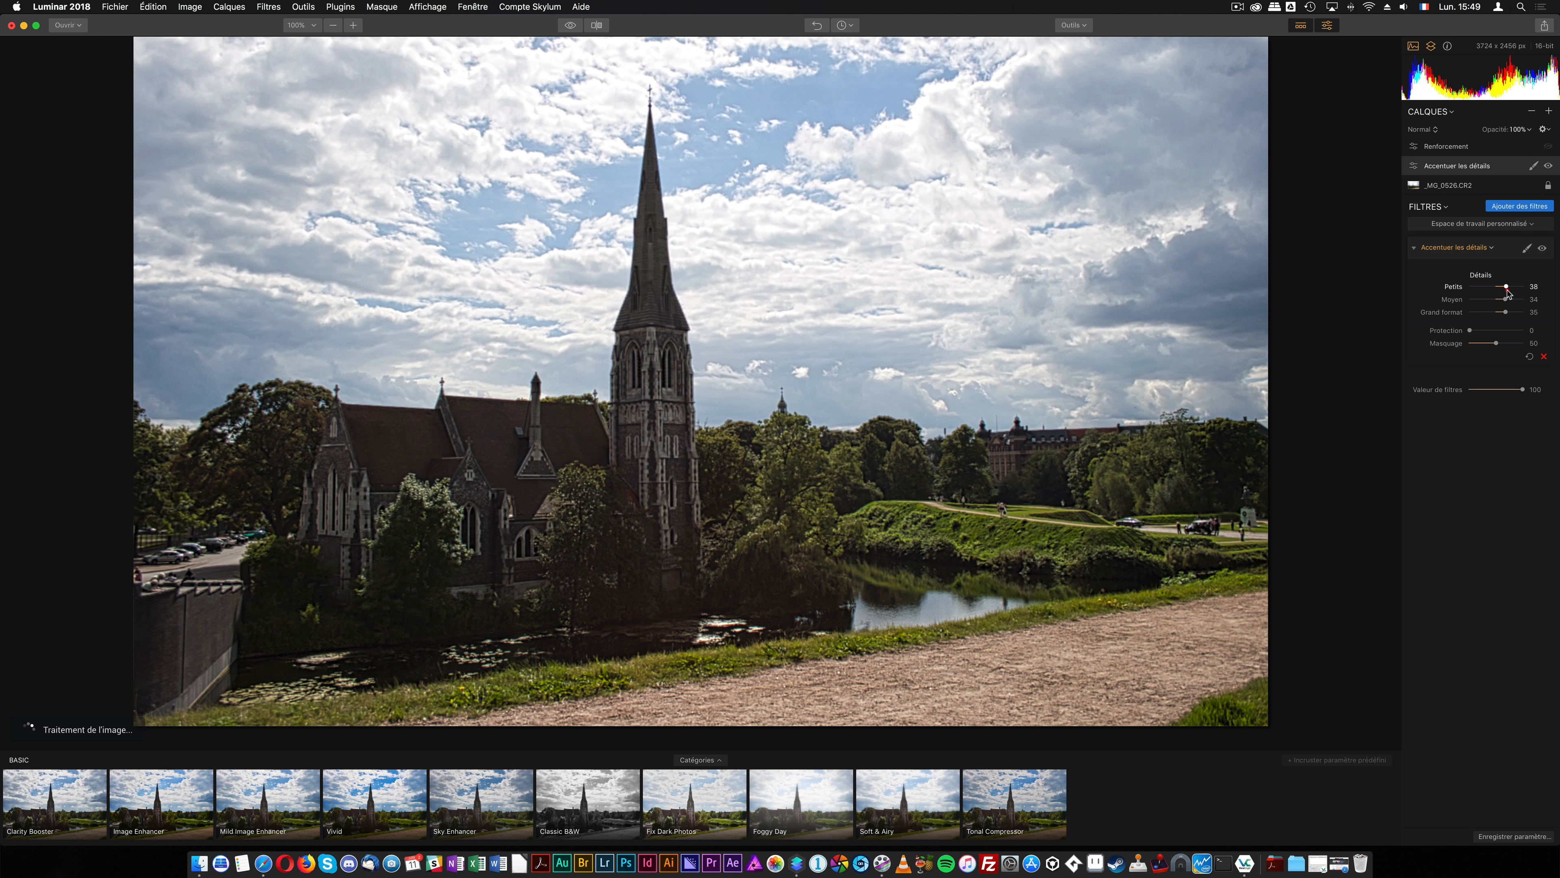
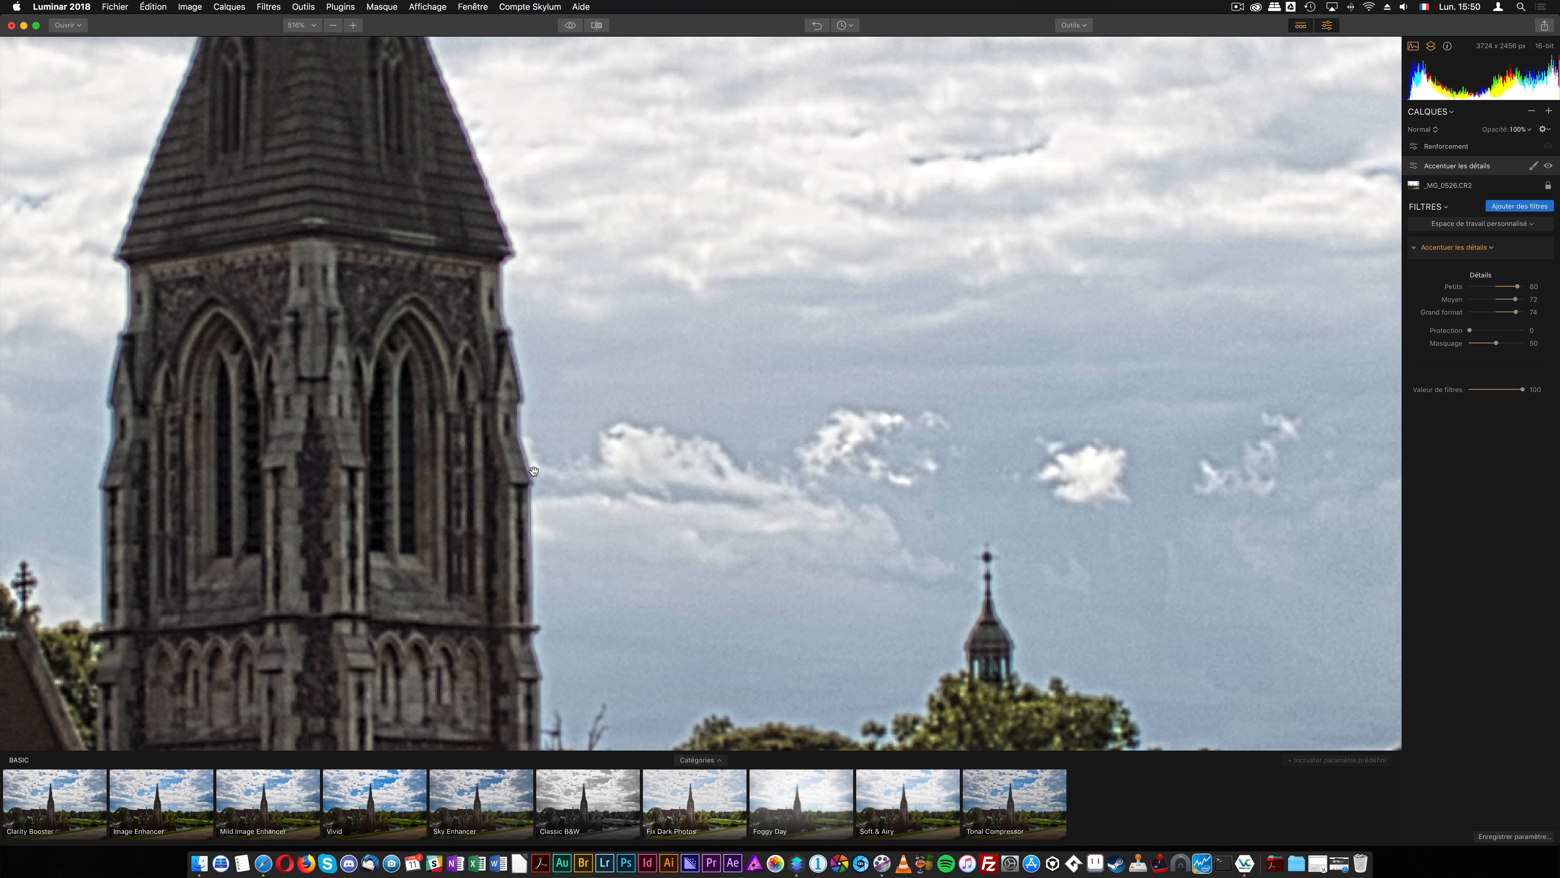
drag(1476, 332, 1517, 332)
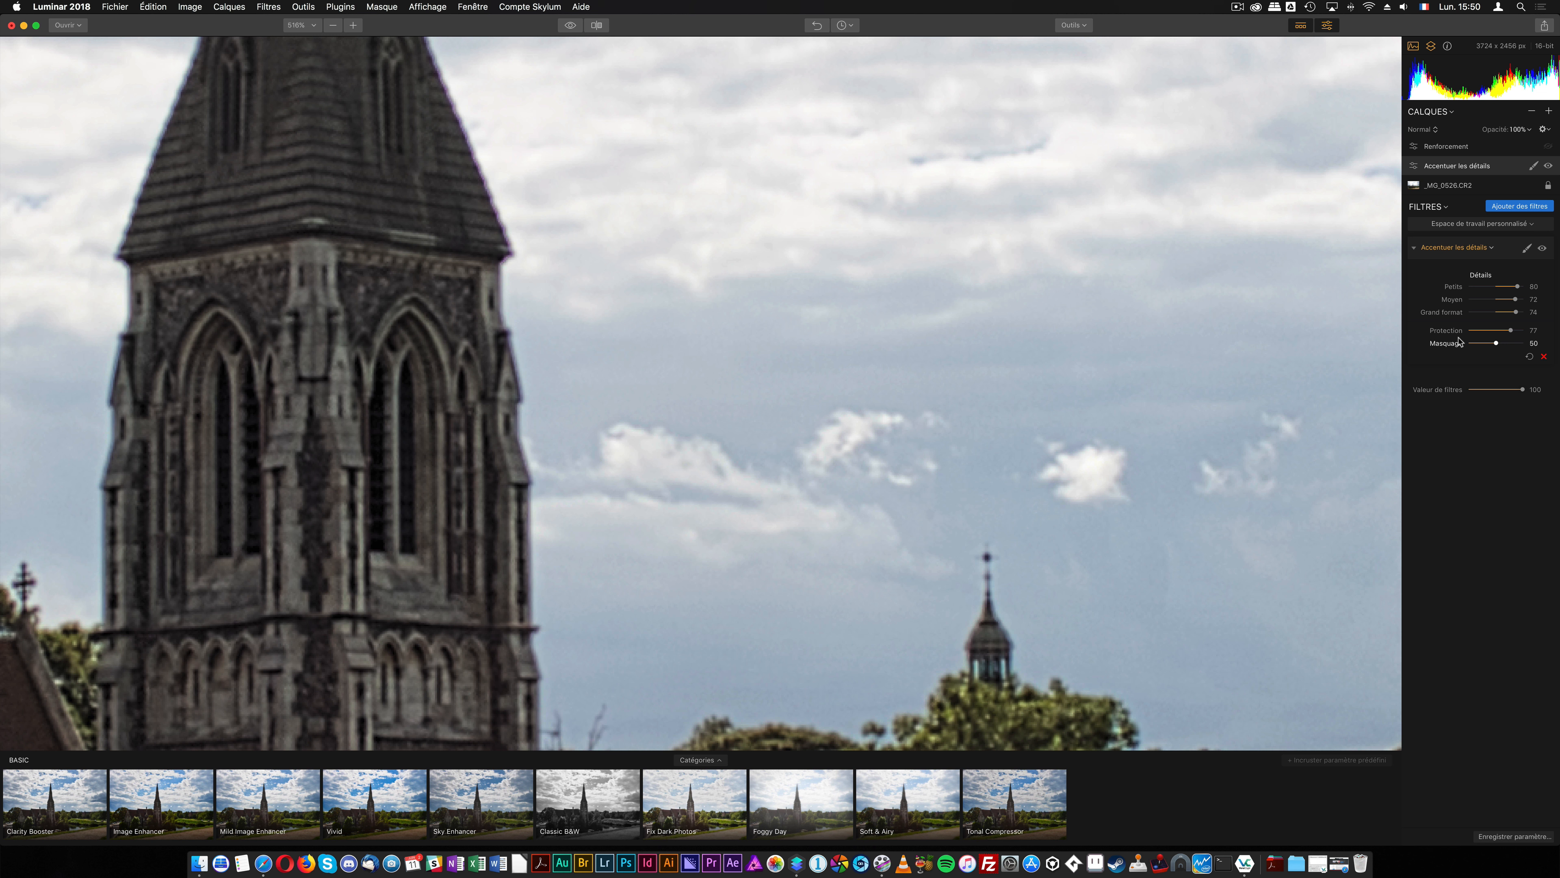
drag(1505, 332, 1443, 332)
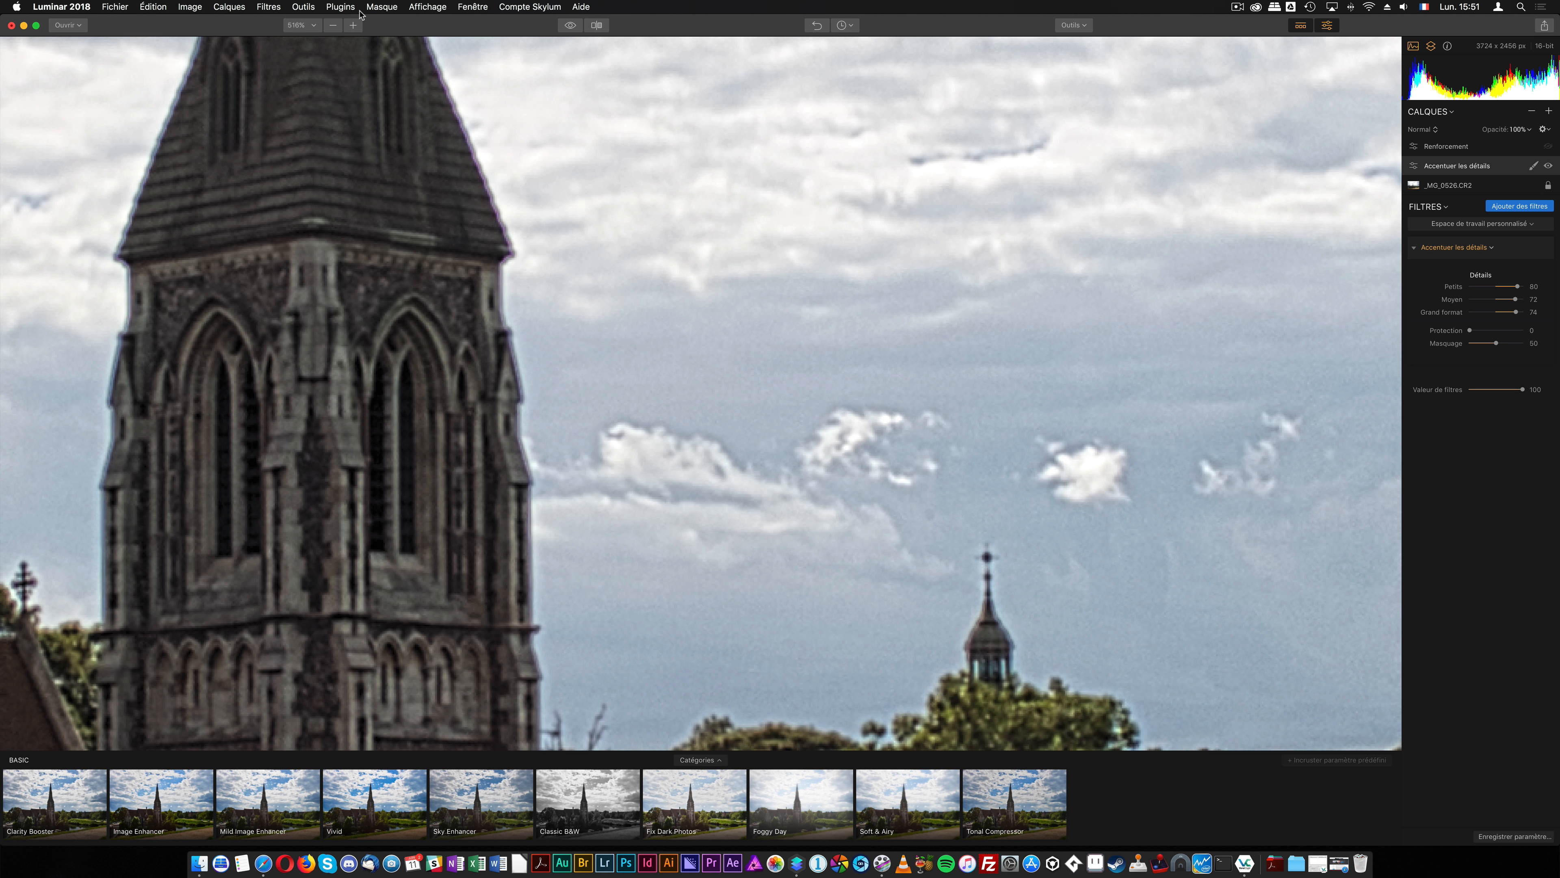
Step: Set Petits to 8, Moyen to 10 and Grand format to 8, and compare the photo before and after
click(316, 25)
click(314, 87)
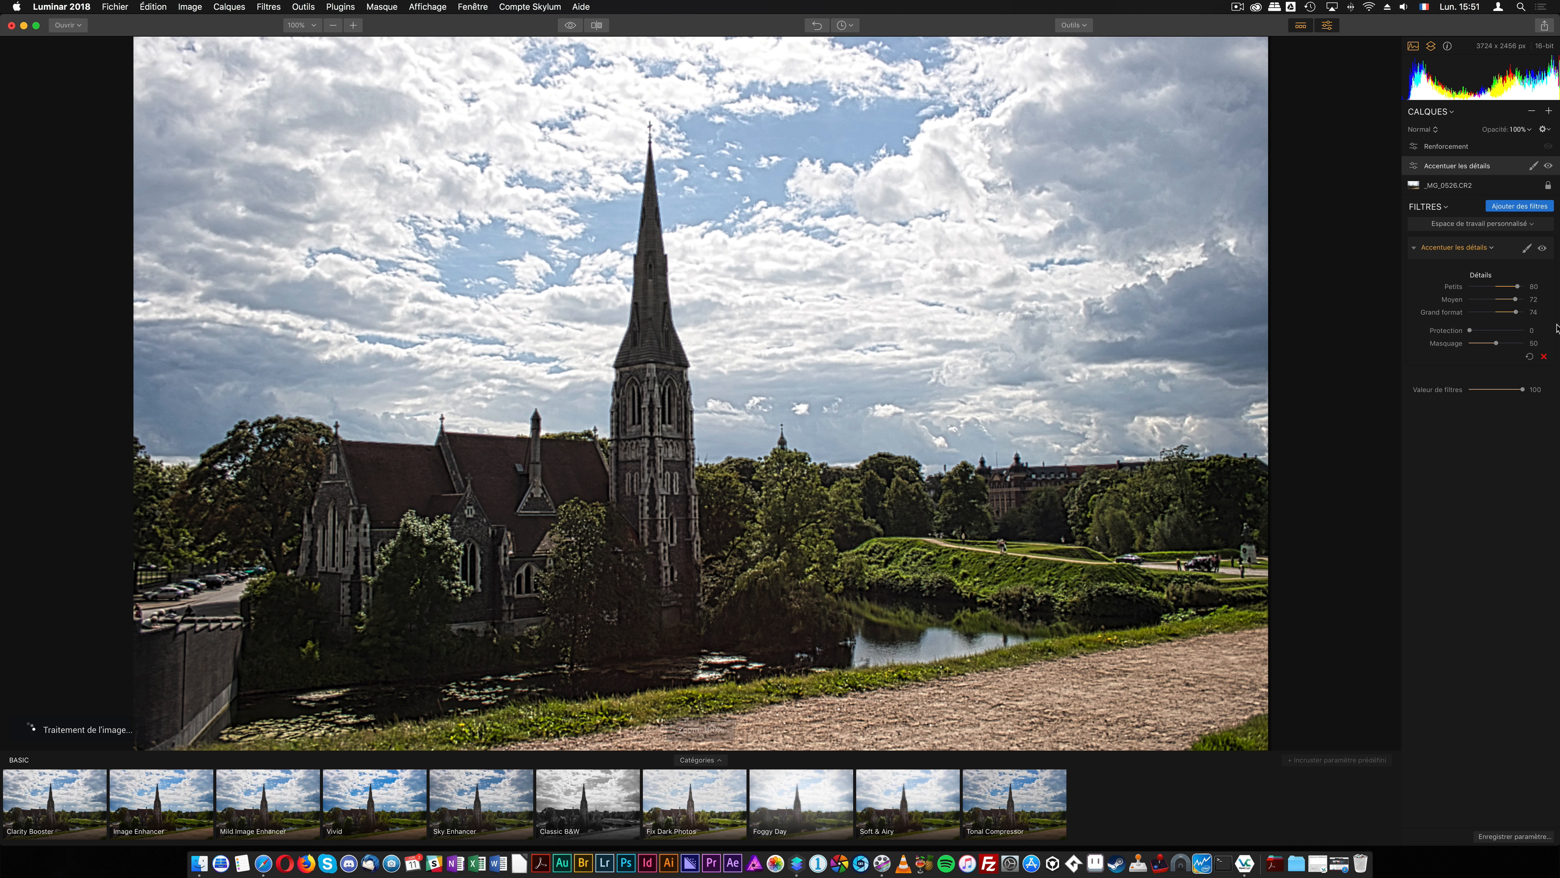
drag(1517, 287, 1501, 315)
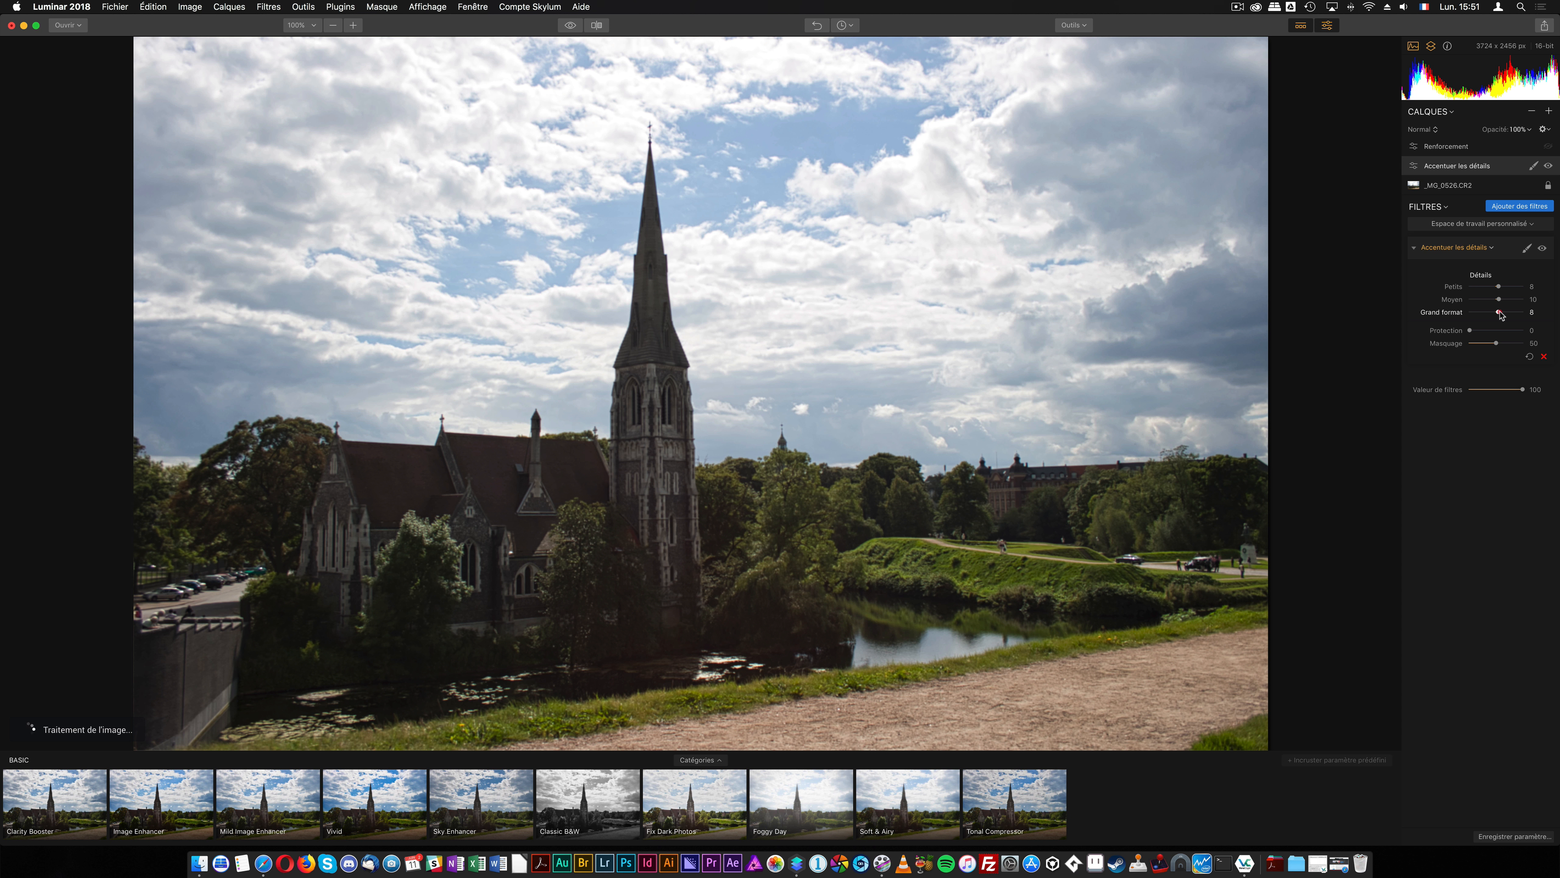
click(571, 26)
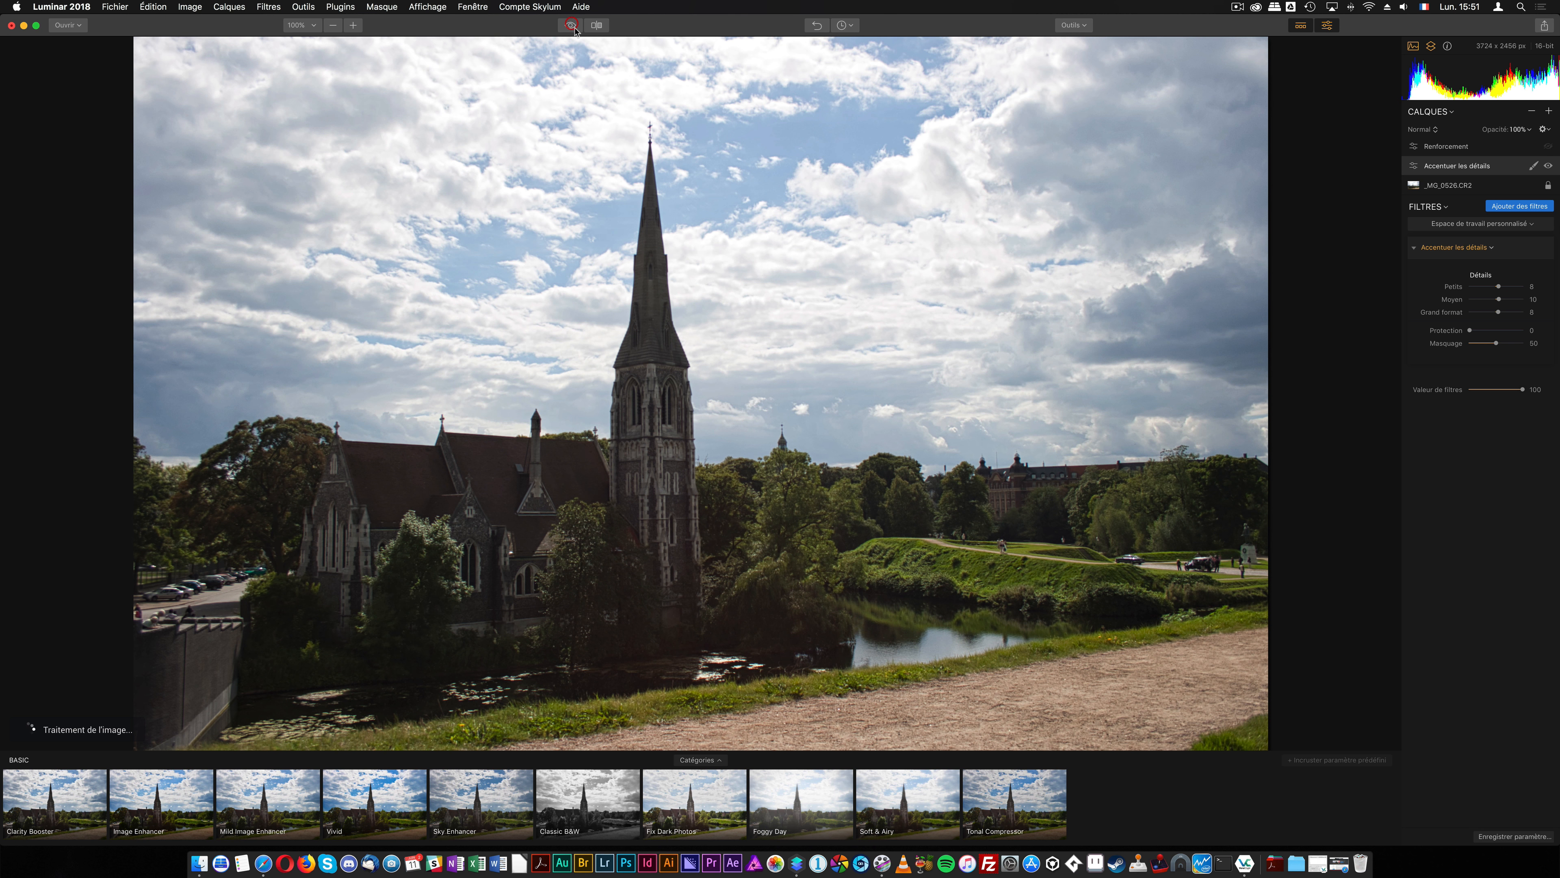
scroll(615, 286, down, 1)
click(620, 272)
key(super+minus)
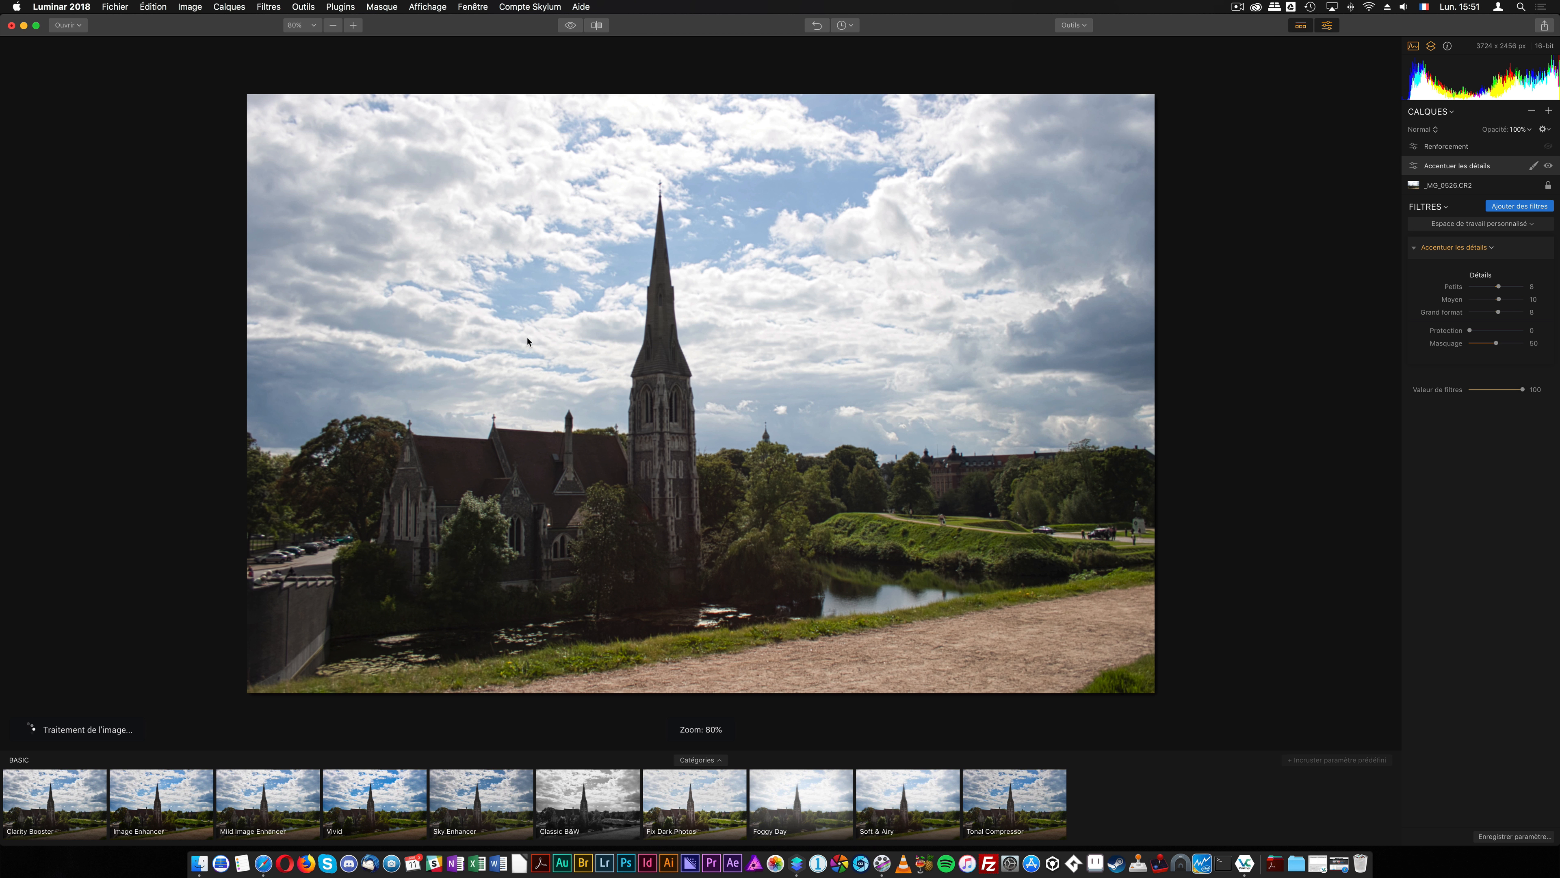
click(352, 25)
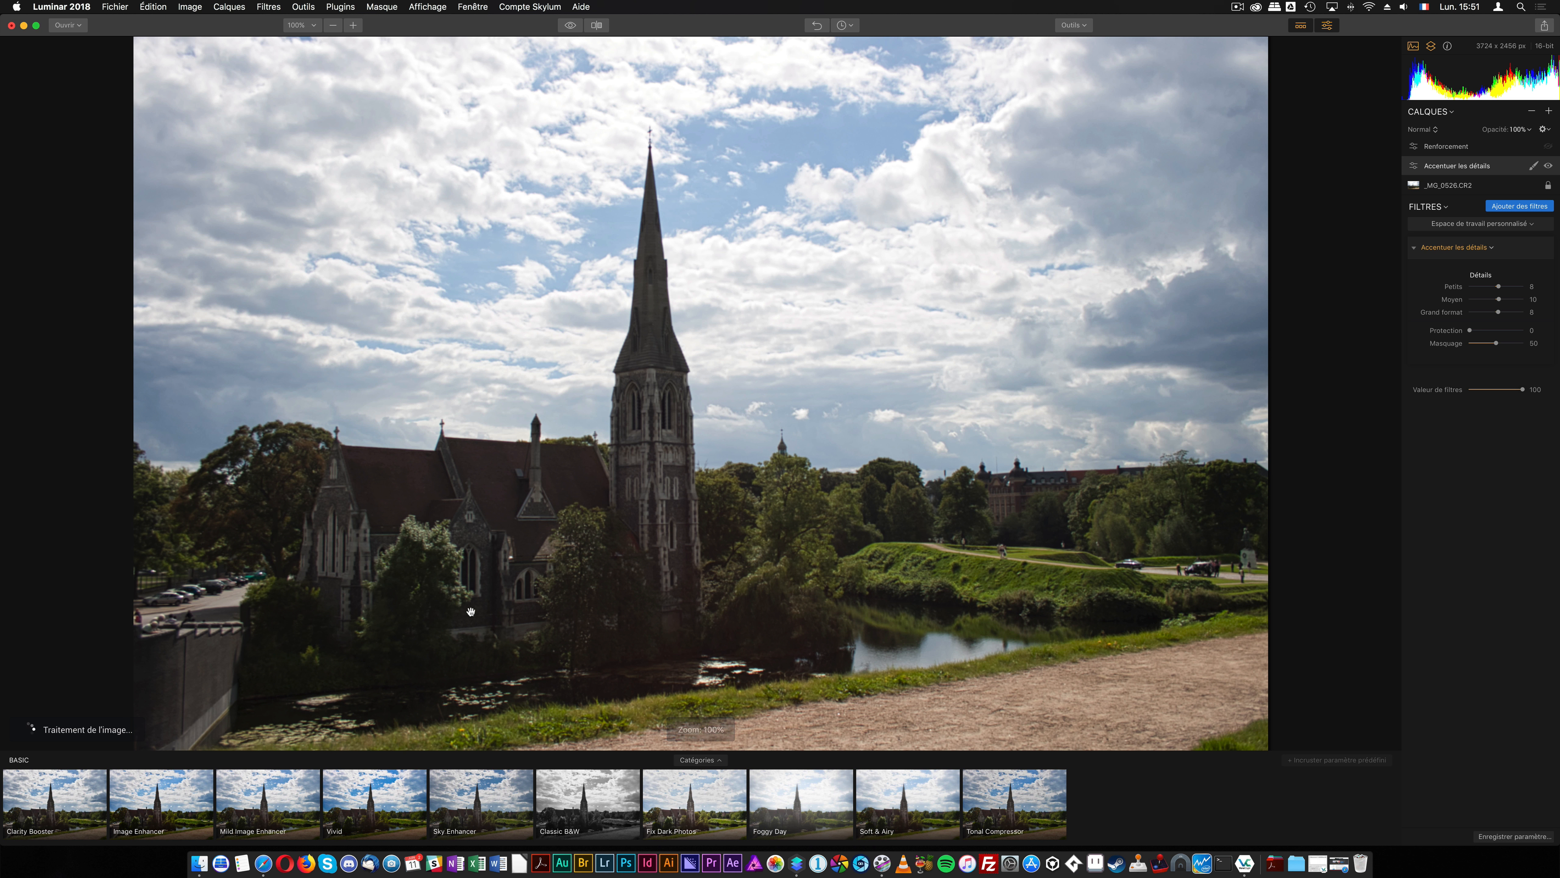
Step: Compare the photo before and after the current adjustments by repeatedly switching the original view on and off at 100% zoom
click(571, 25)
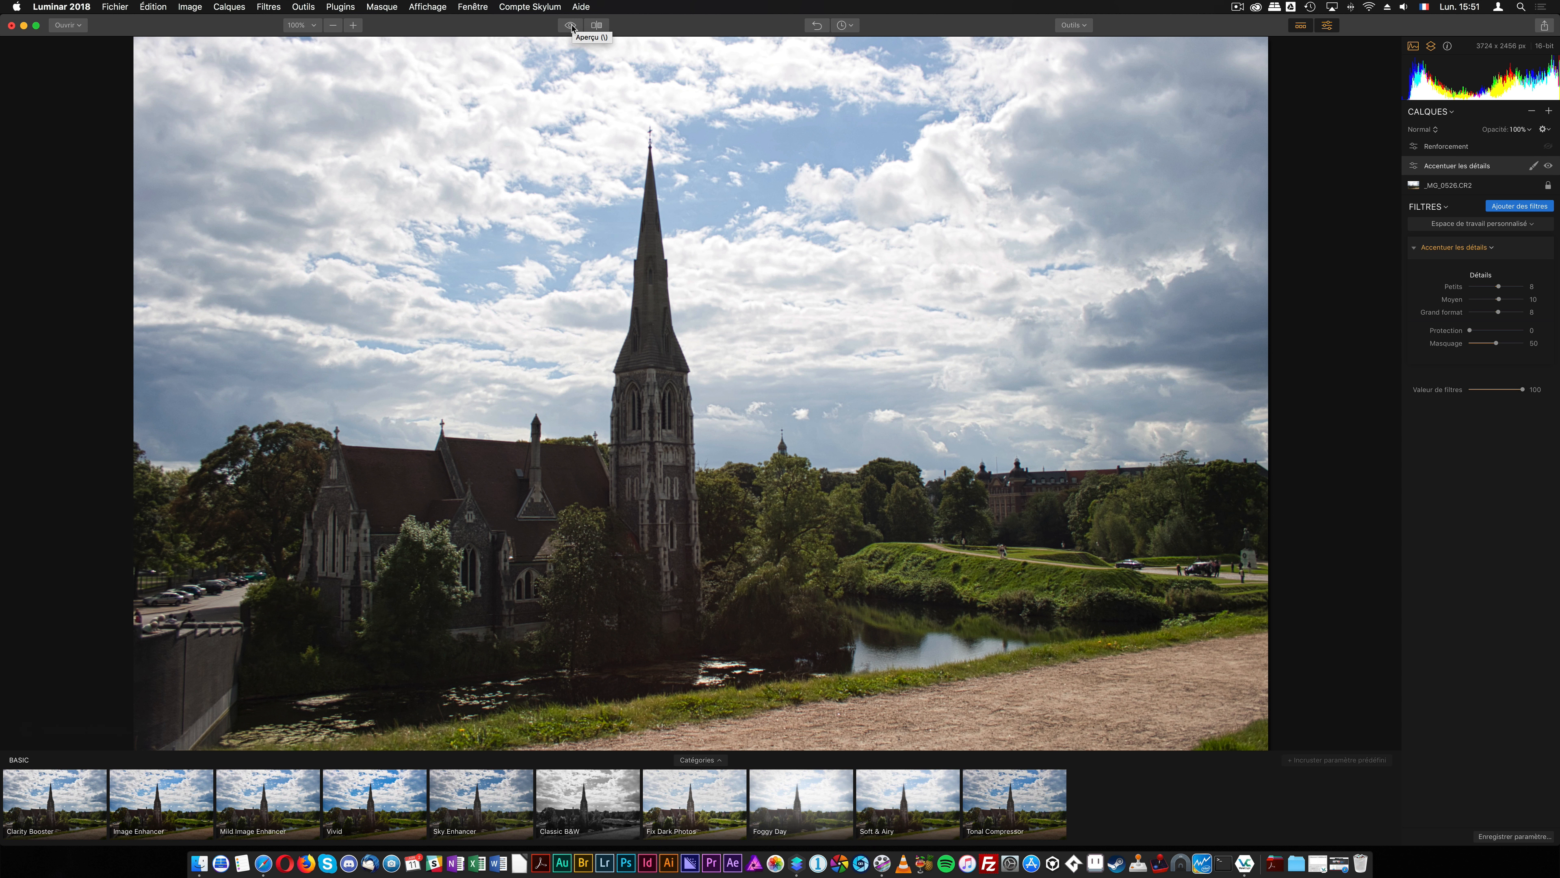
click(571, 26)
click(572, 26)
click(571, 27)
click(571, 26)
click(571, 26)
key(super+minus)
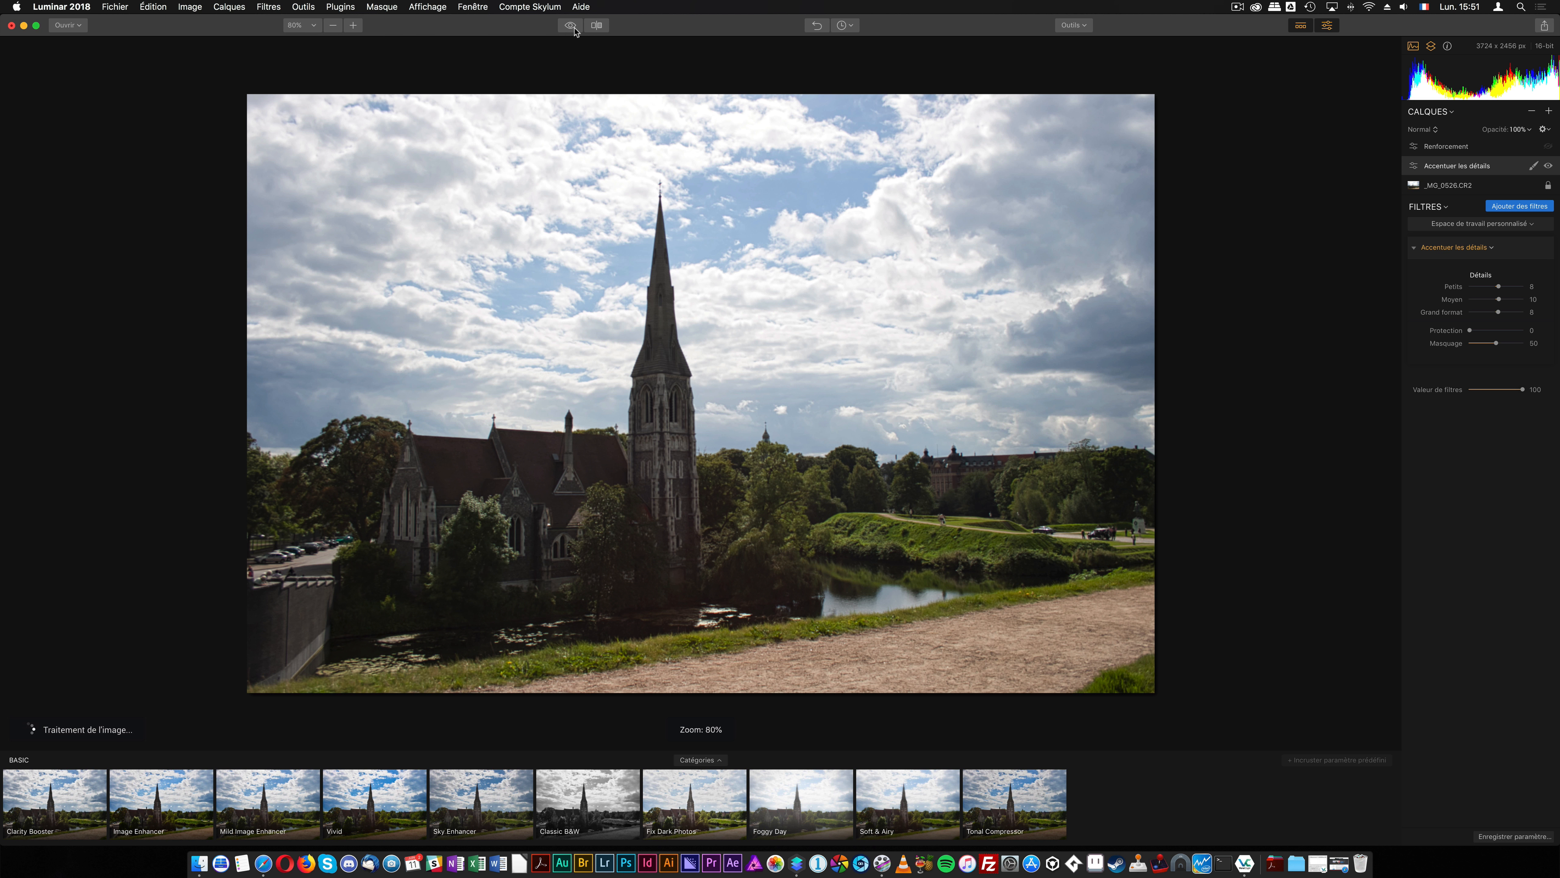
click(353, 25)
click(571, 26)
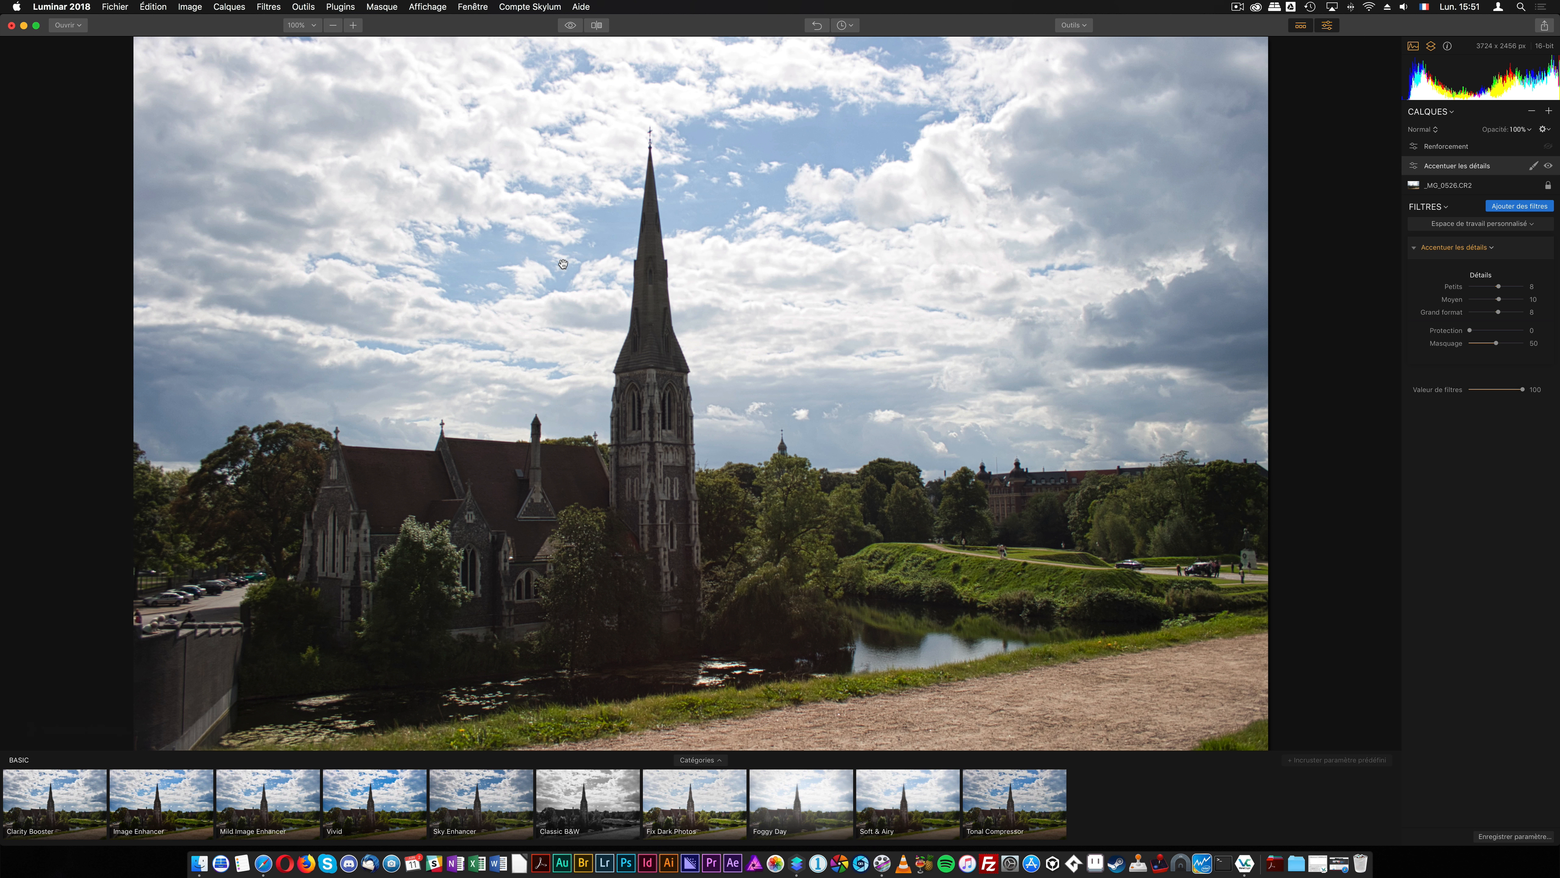
click(570, 25)
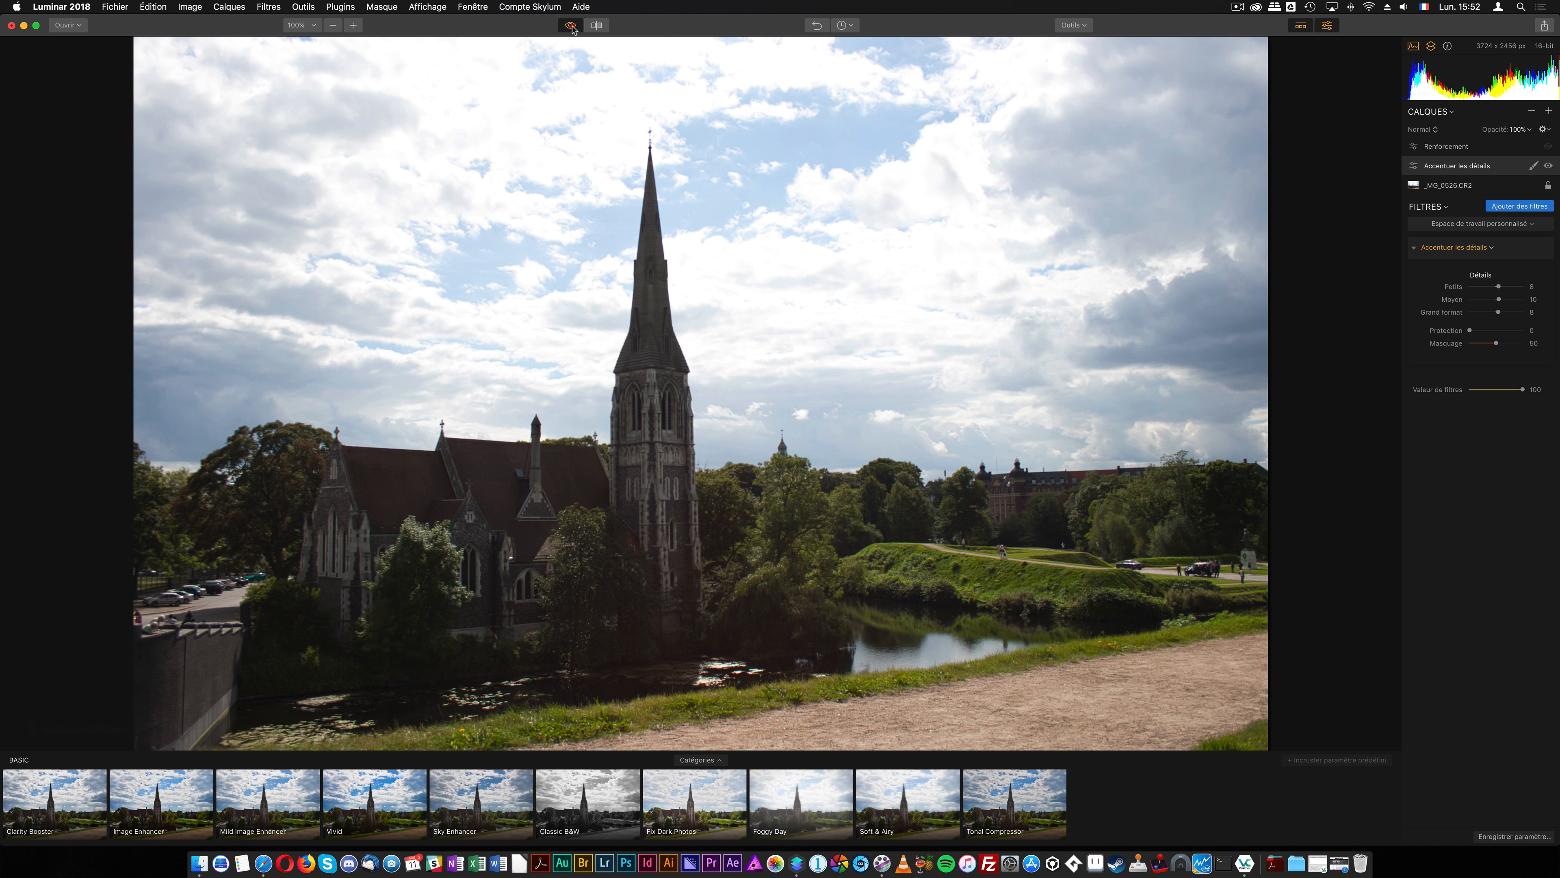
click(570, 26)
click(570, 25)
click(570, 25)
click(571, 25)
click(570, 25)
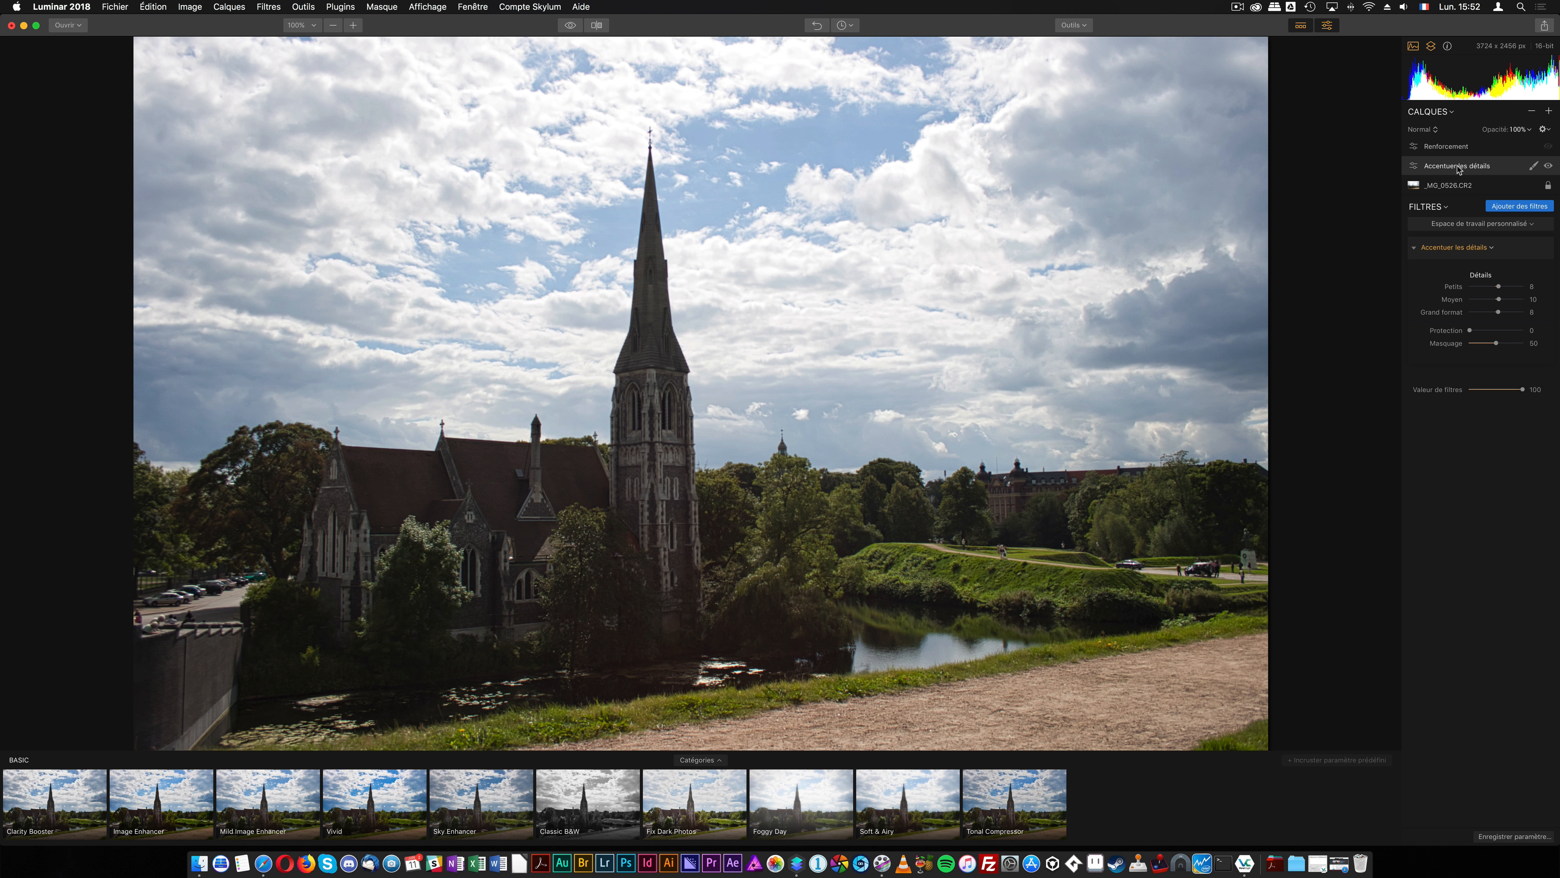
Step: Reset Hautes lum. to 0 in the RAW development of the base photo layer
click(1457, 185)
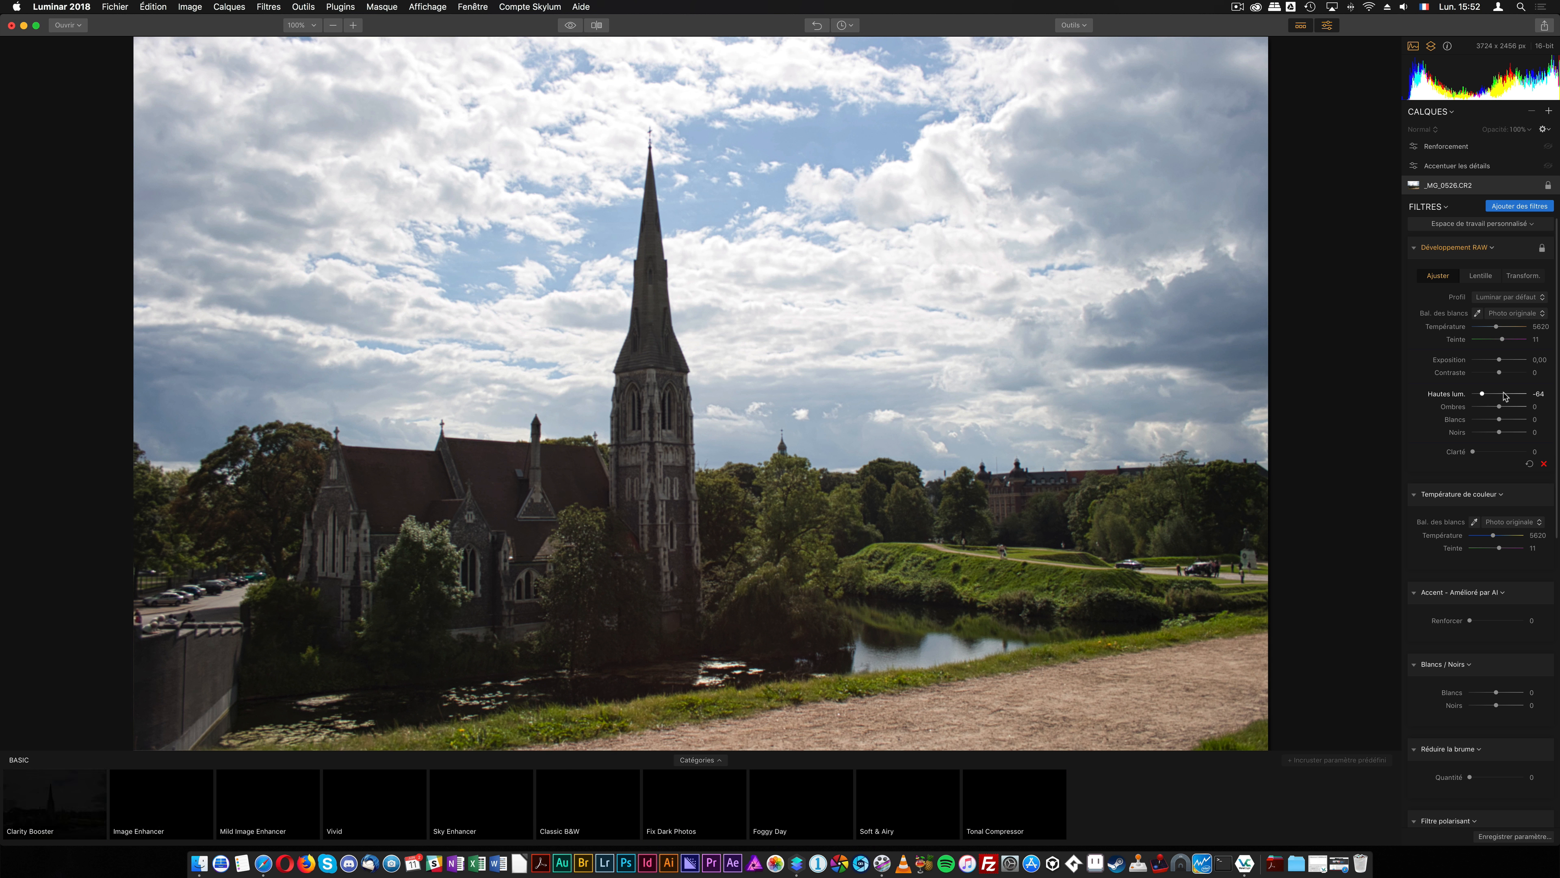
double_click(1503, 394)
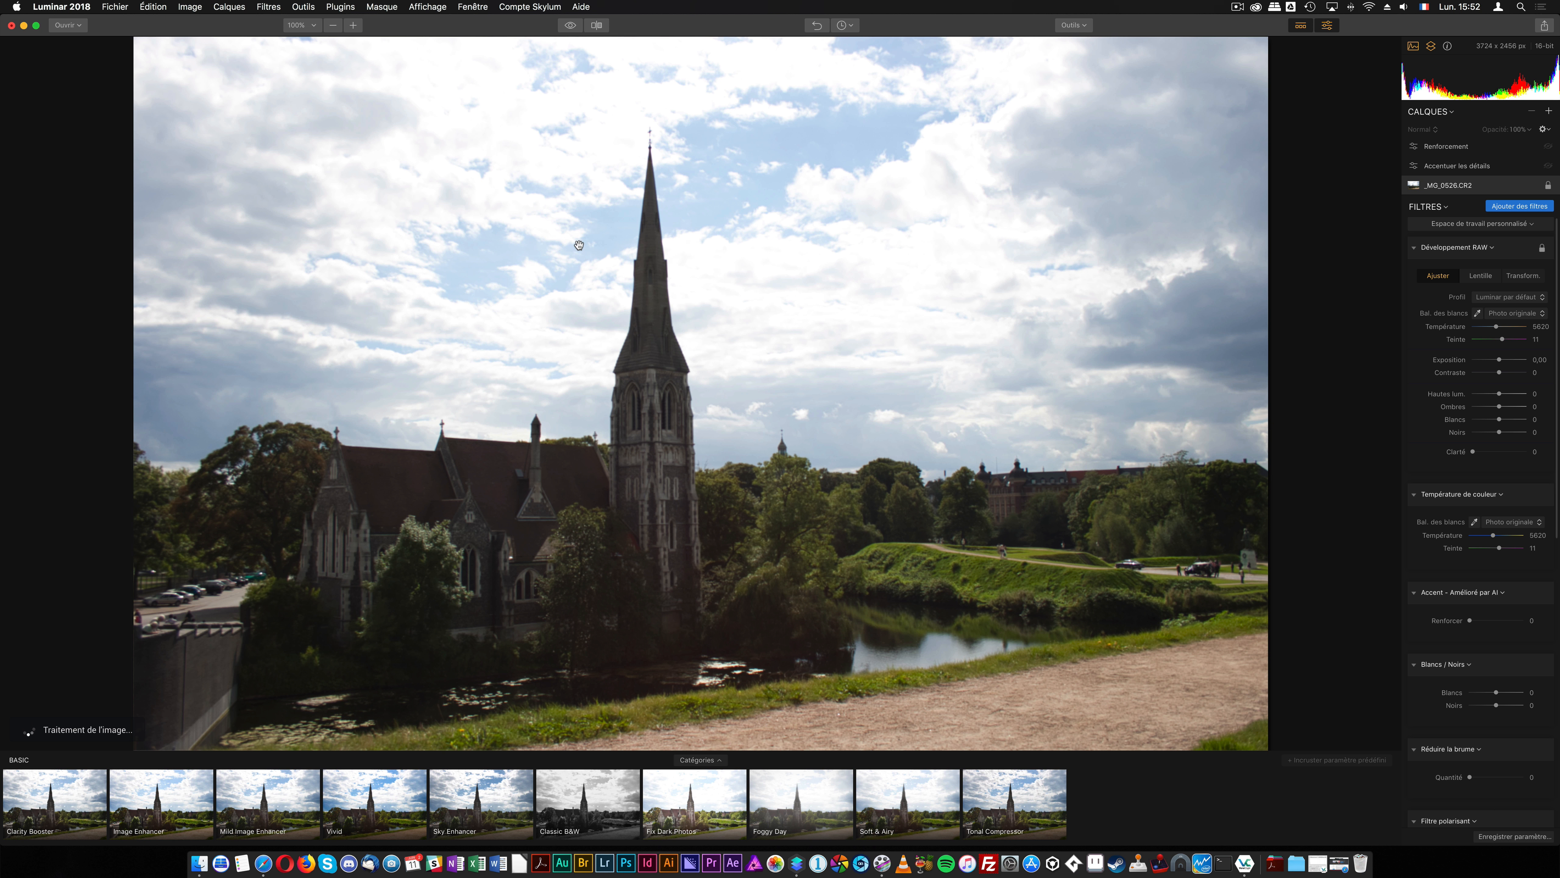
Step: Set Petits to 11 and Moyen to 13 on the Accentuer les détails layer, and compare the photo before and after
click(1456, 166)
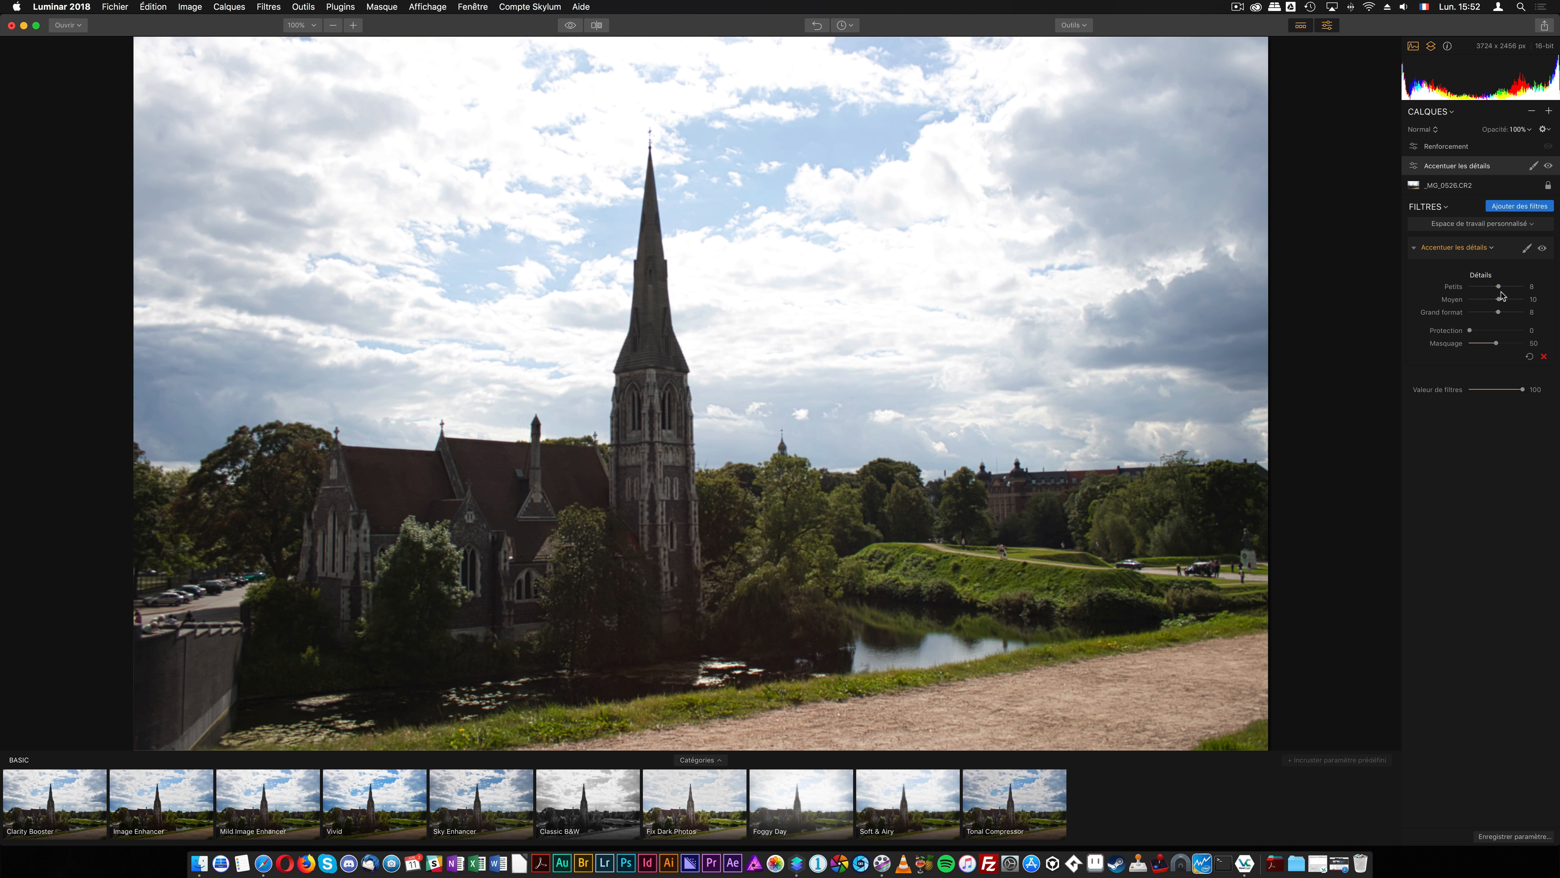
drag(1499, 287, 1500, 312)
click(571, 27)
click(570, 26)
click(572, 29)
click(571, 29)
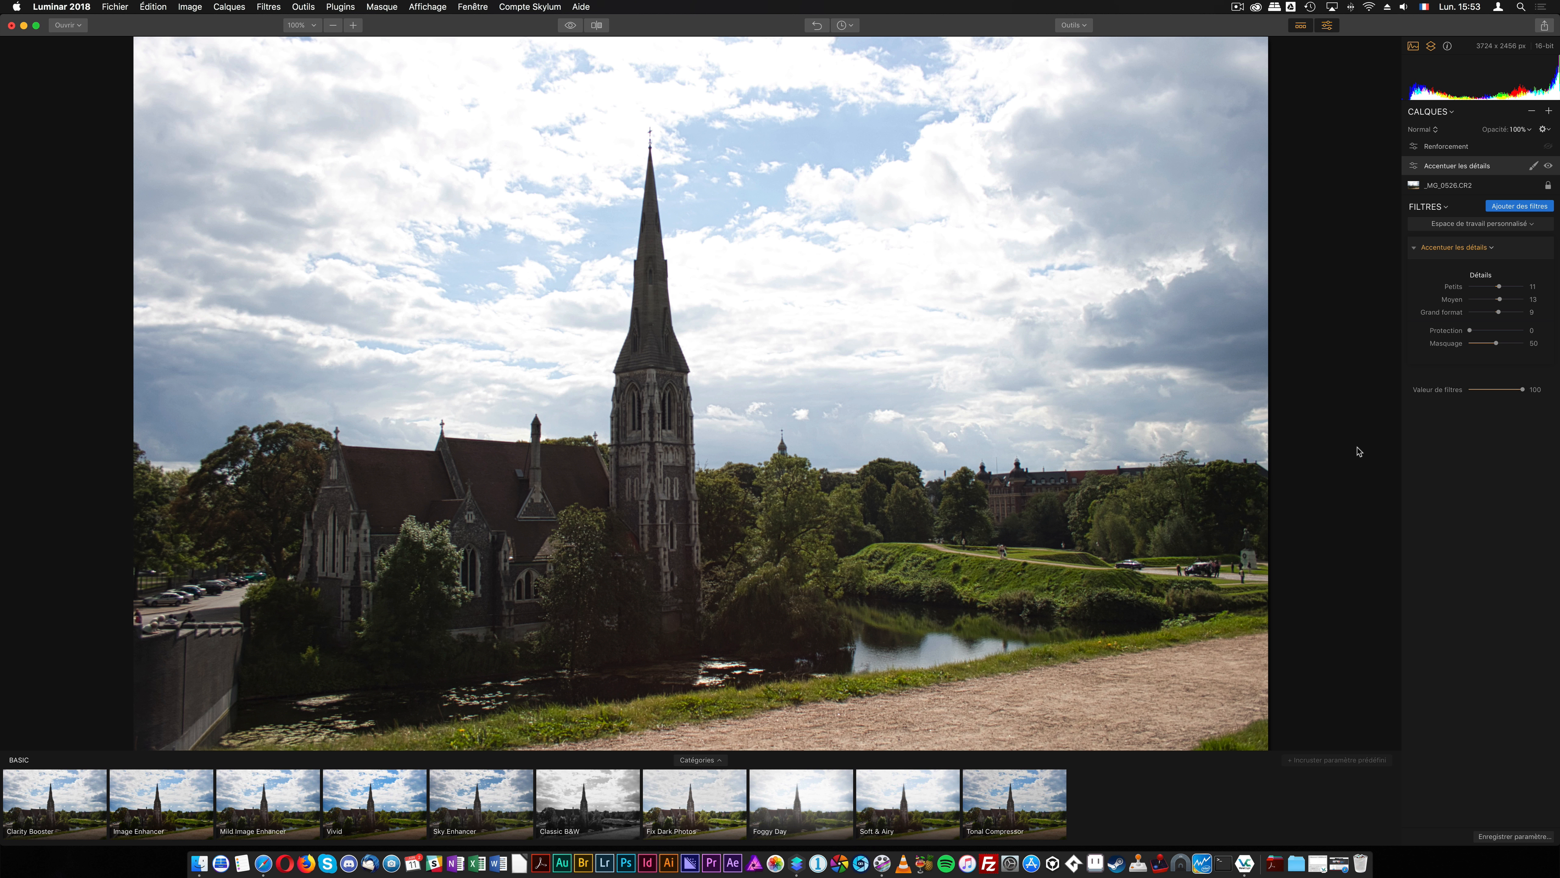
click(195, 6)
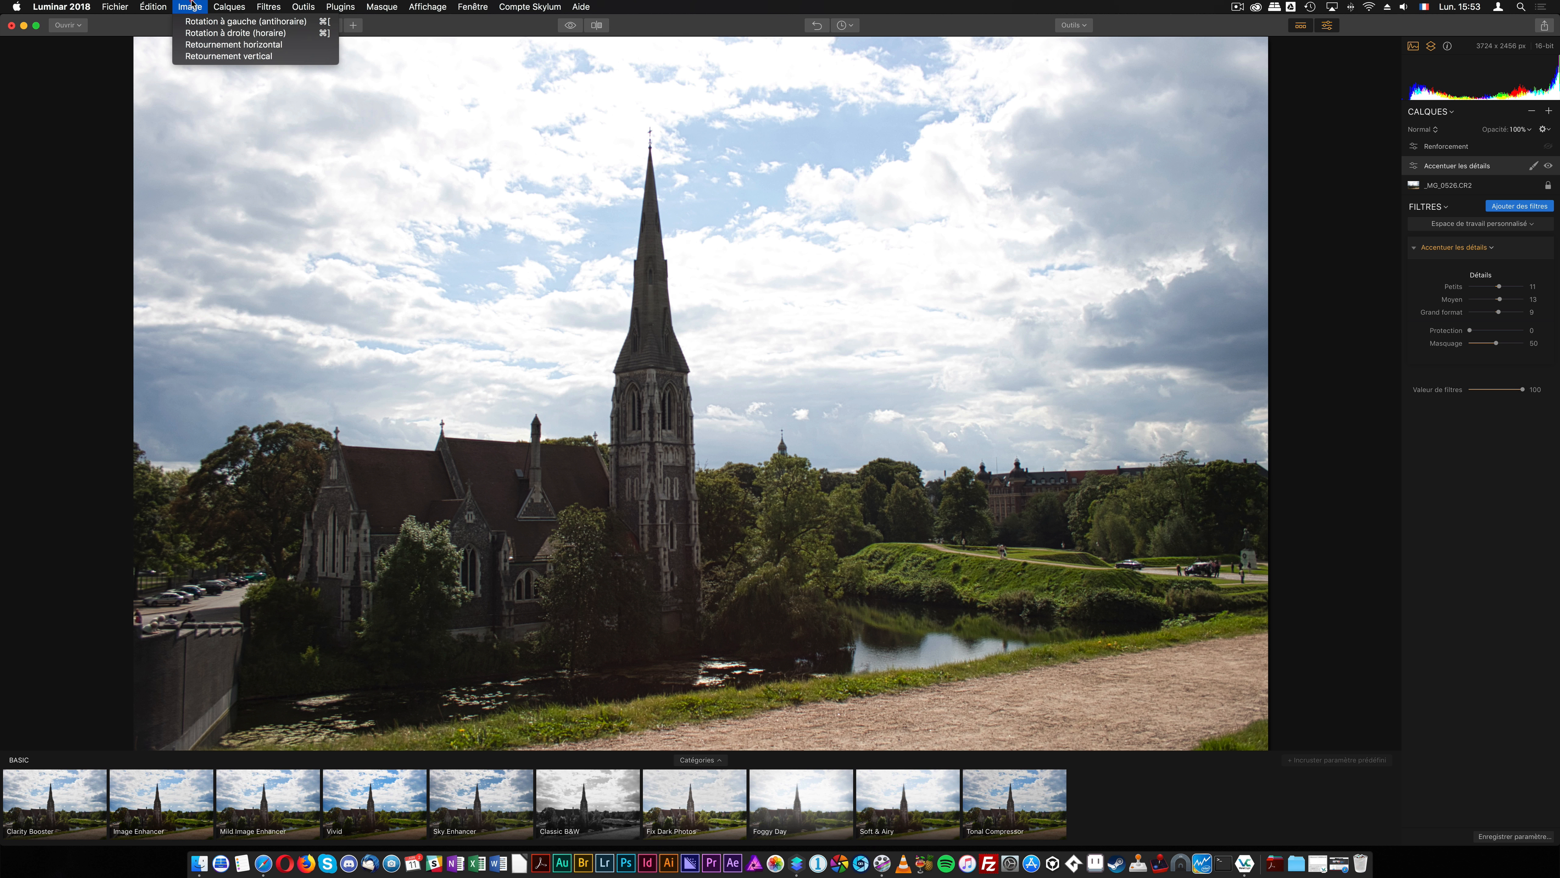
click(186, 6)
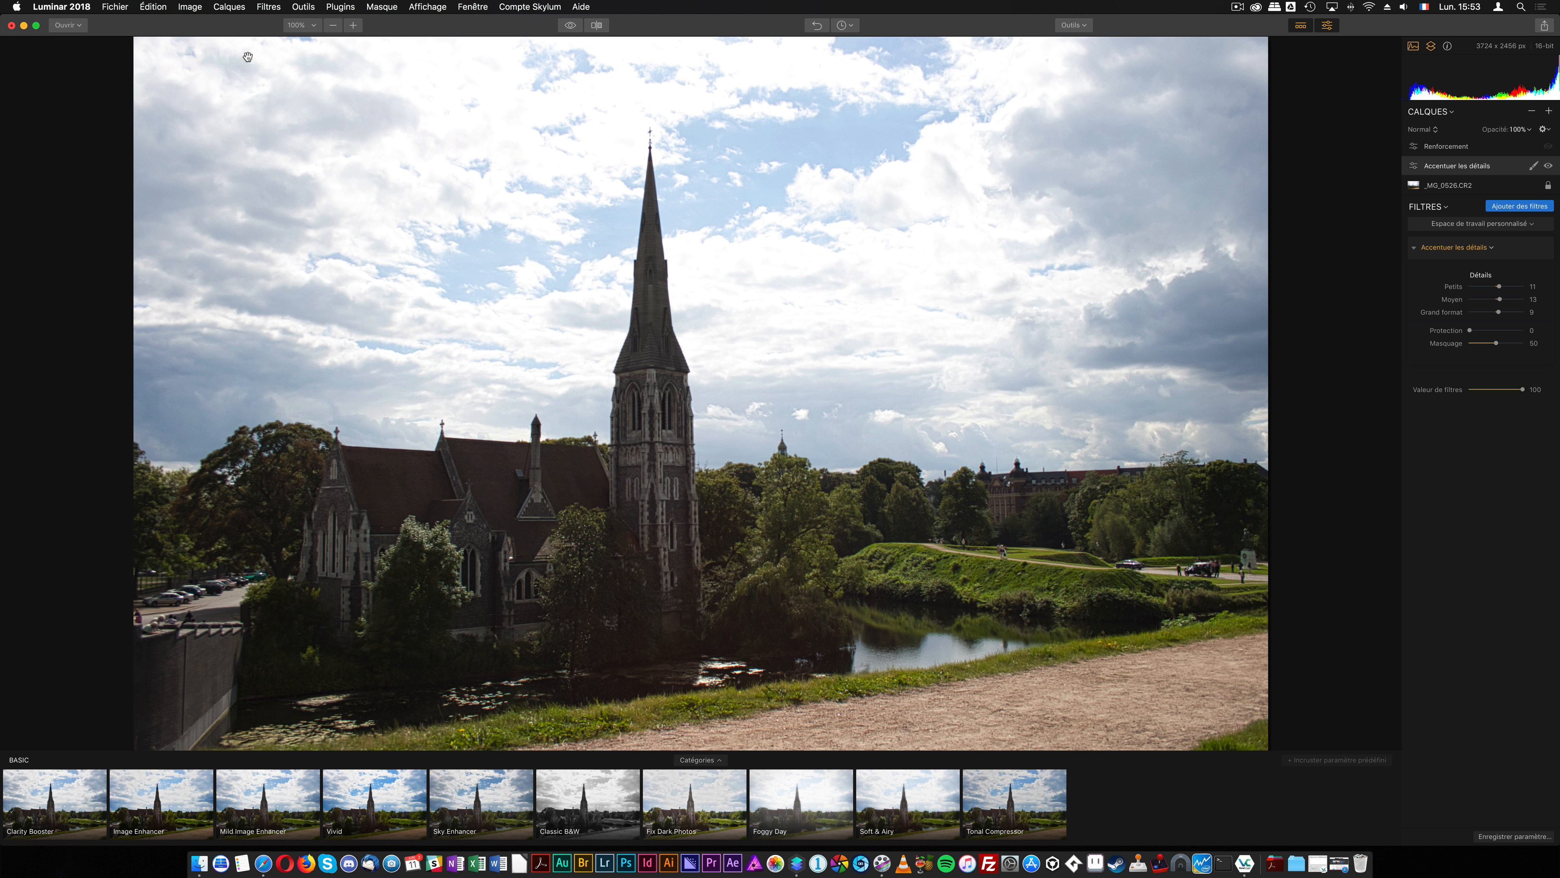